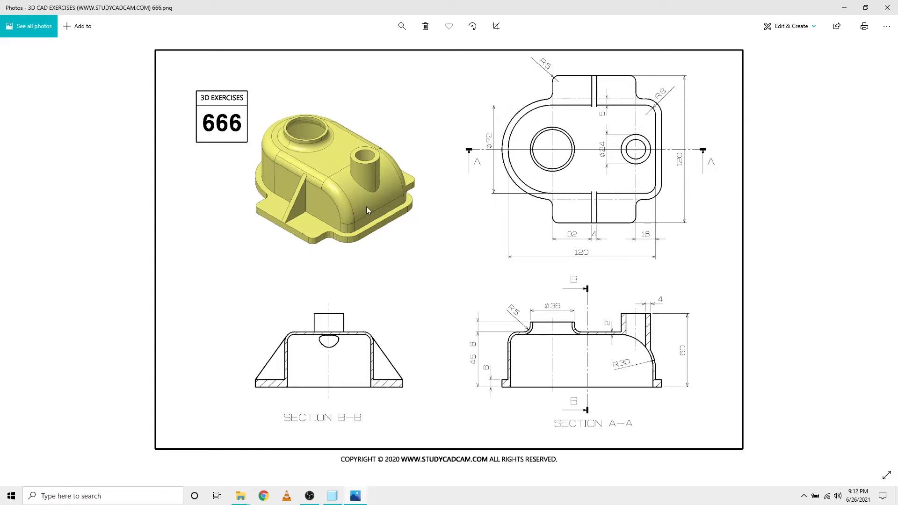
# Switch to Creo Parametric and start an extrude sketch on the TOP plane, viewed square to the sketch plane
pyautogui.hotkey('alt', 'Tab')
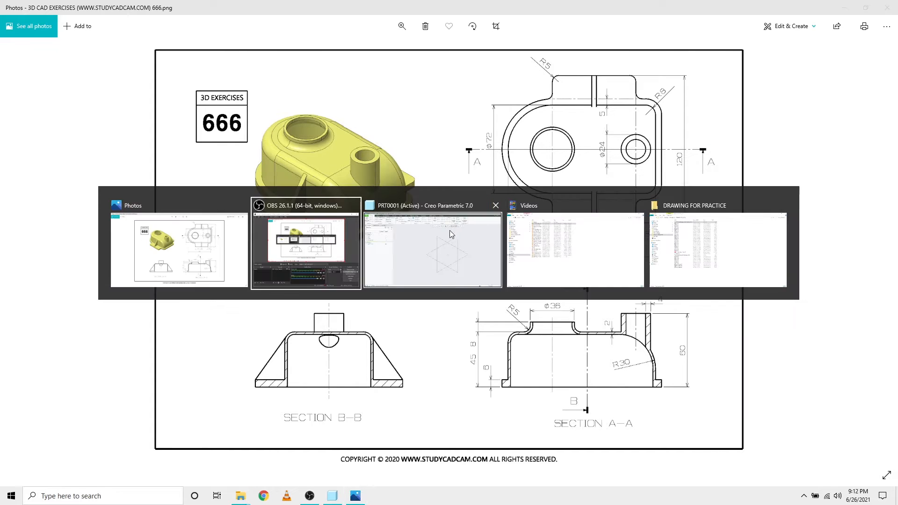
pyautogui.click(454, 229)
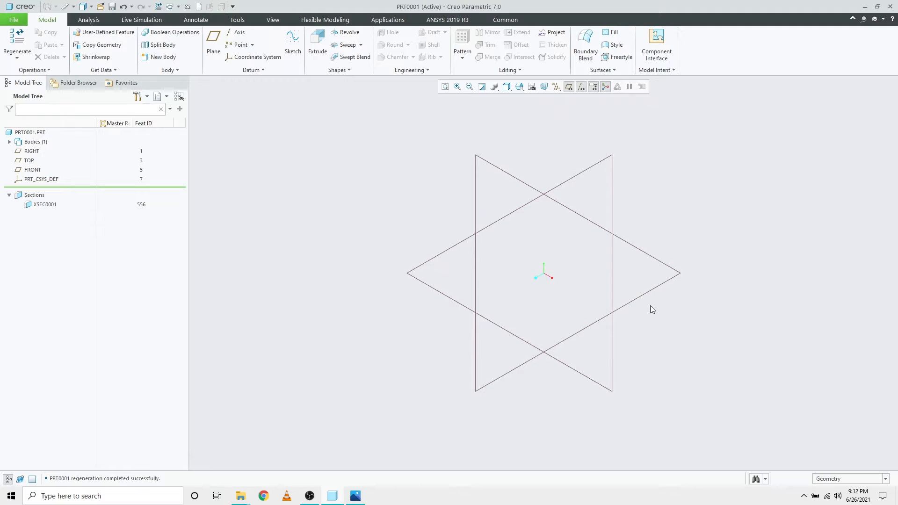
pyautogui.click(647, 290)
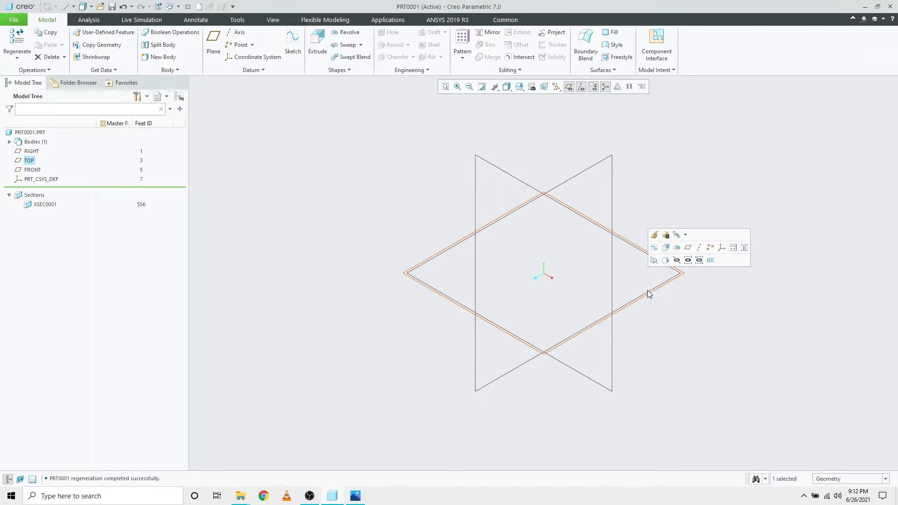
pyautogui.click(664, 248)
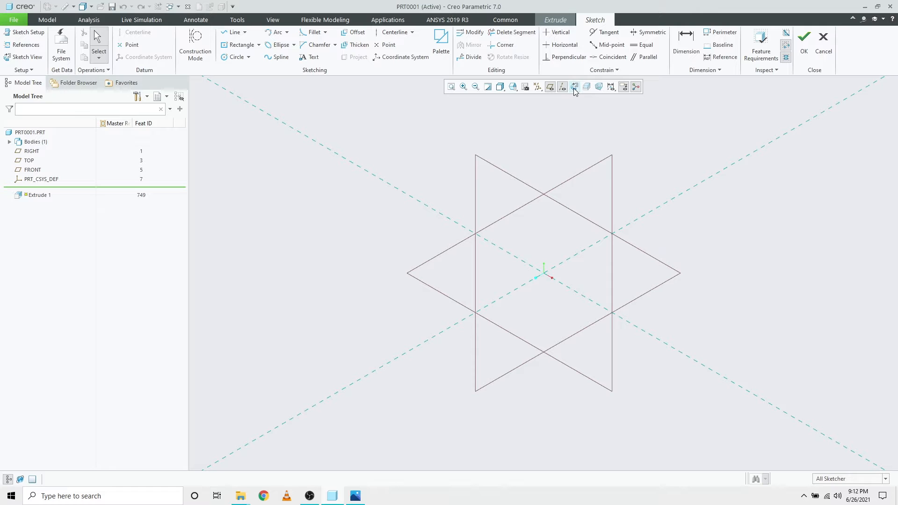
pyautogui.click(573, 88)
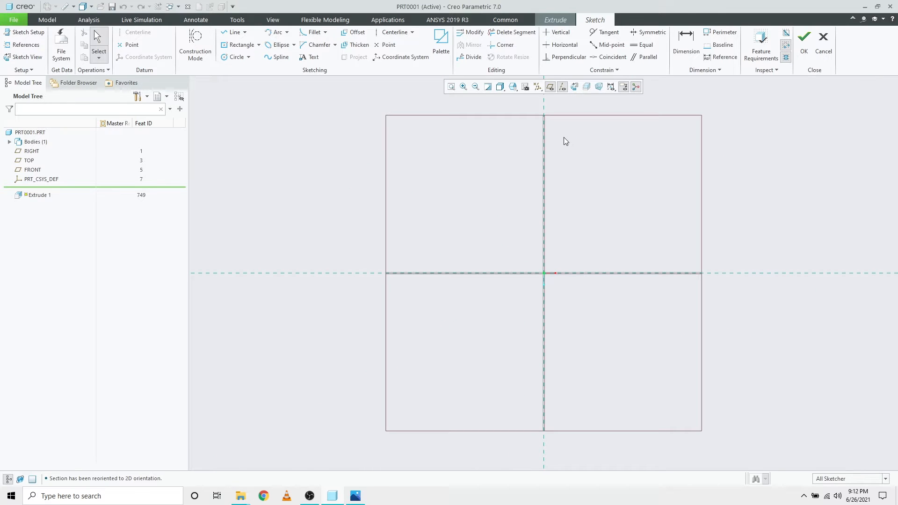
# Sketch a center rectangle on the origin, about 264 wide by 172 high
pyautogui.click(238, 45)
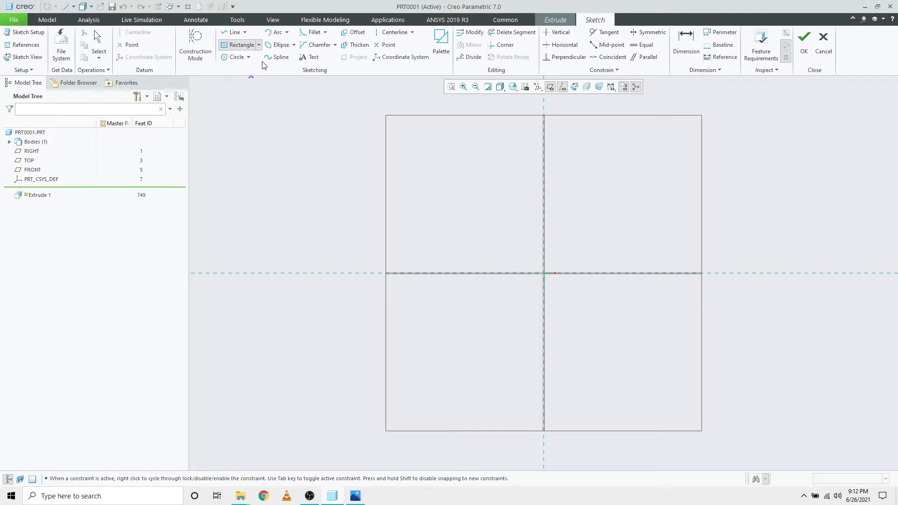
pyautogui.click(259, 45)
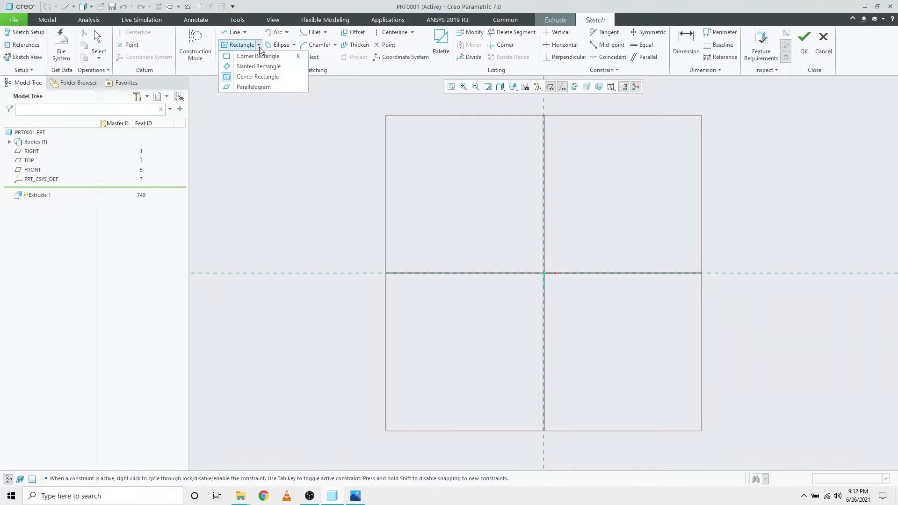
pyautogui.click(252, 76)
pyautogui.click(543, 272)
pyautogui.click(493, 233)
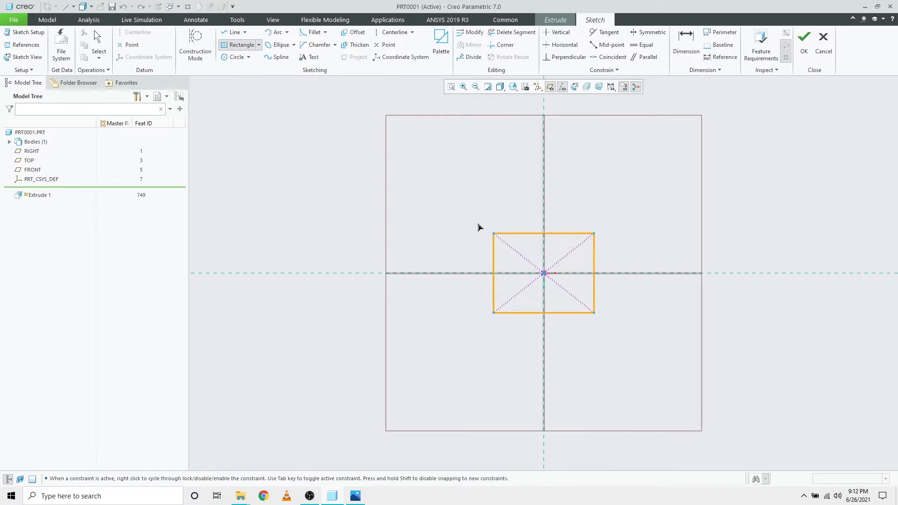
pyautogui.click(463, 222)
pyautogui.middleClick(484, 242)
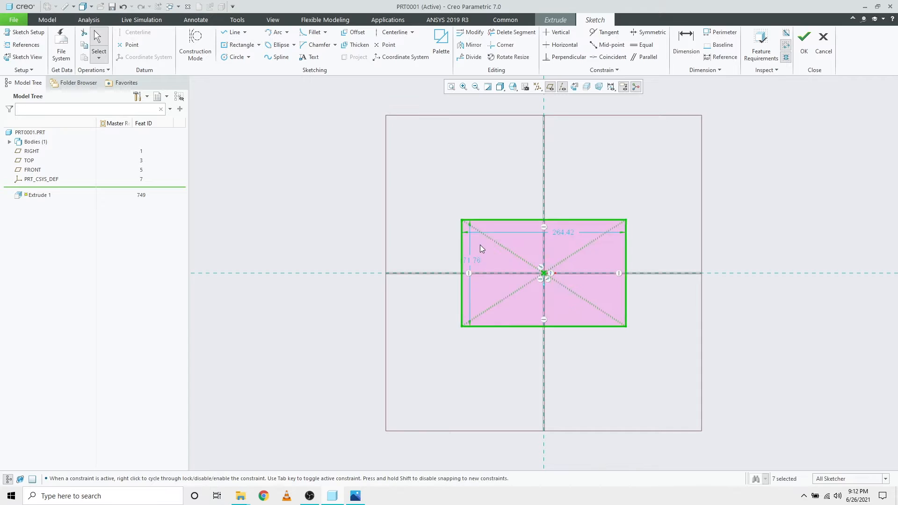
# Set the rectangle's height to 72 and its width to 120
pyautogui.doubleClick(460, 265)
pyautogui.write('72')
pyautogui.press('Return')
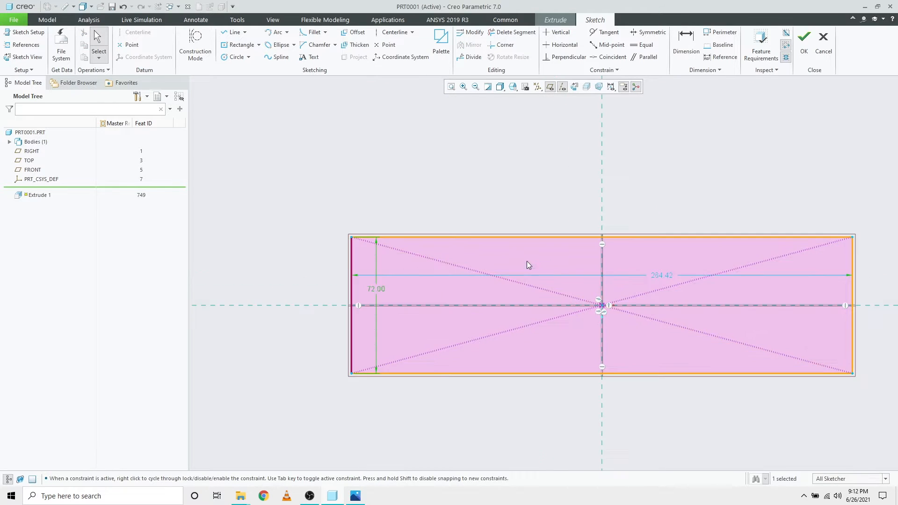
pyautogui.doubleClick(664, 273)
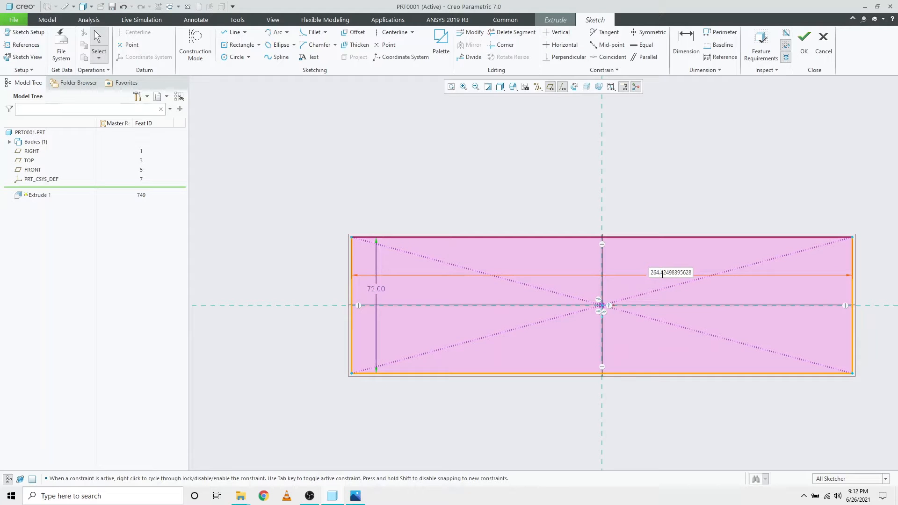
pyautogui.doubleClick(662, 275)
pyautogui.write('120')
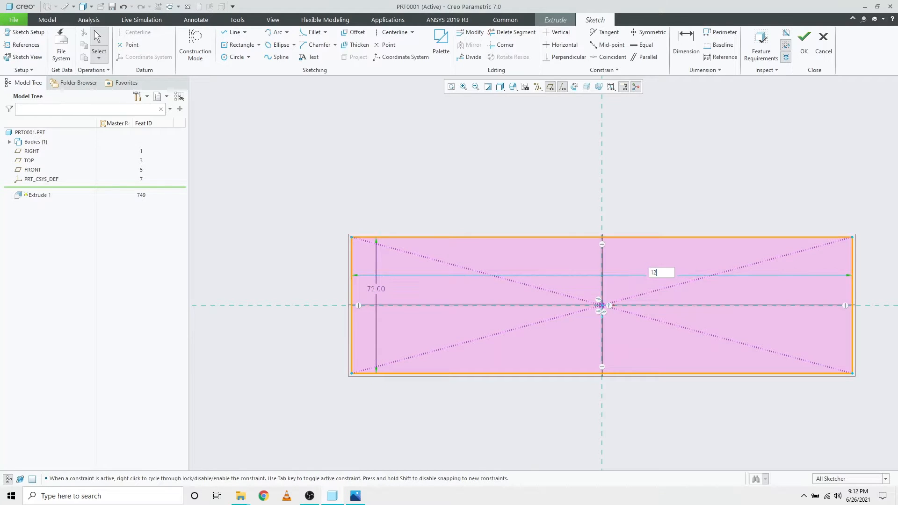
pyautogui.press('Return')
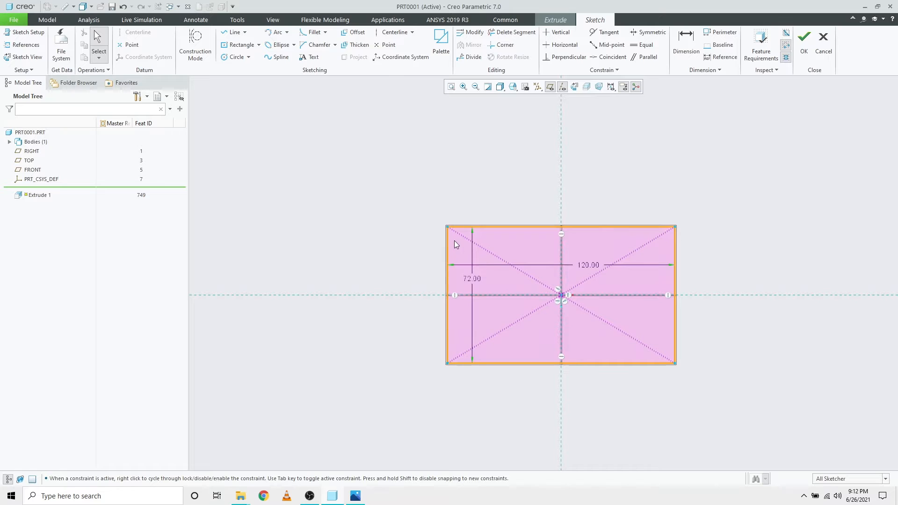
# Check the reference drawing, move the height and width dimensions outside the rectangle, and finish the sketch
pyautogui.hotkey('alt', 'Tab')
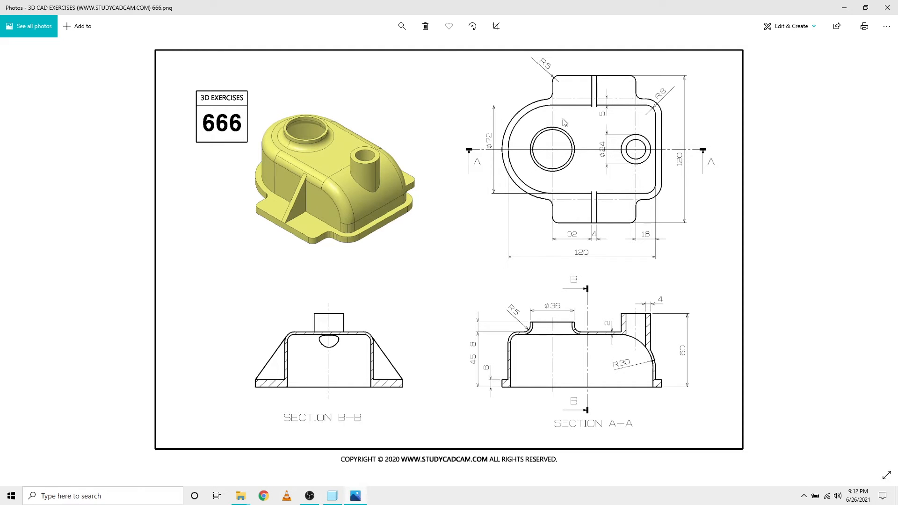
pyautogui.hotkey('alt', 'Tab')
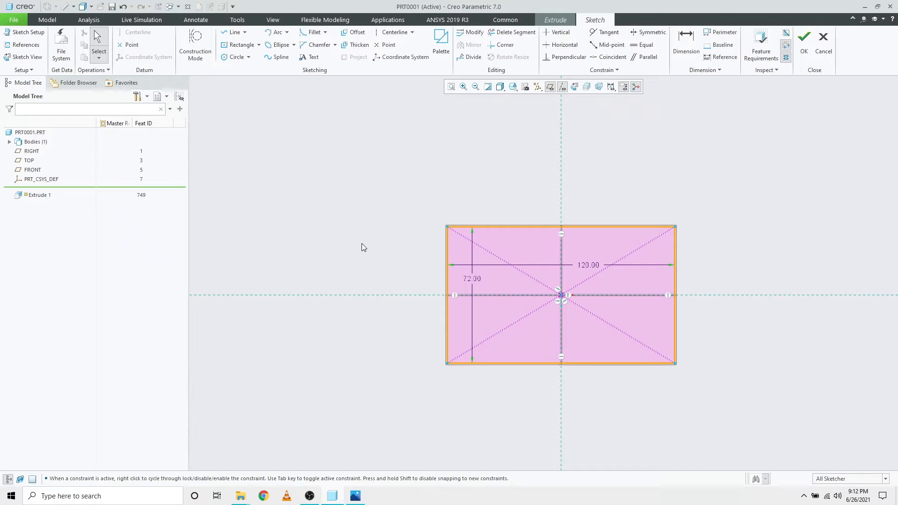
pyautogui.moveTo(471, 284); pyautogui.dragTo(392, 285)
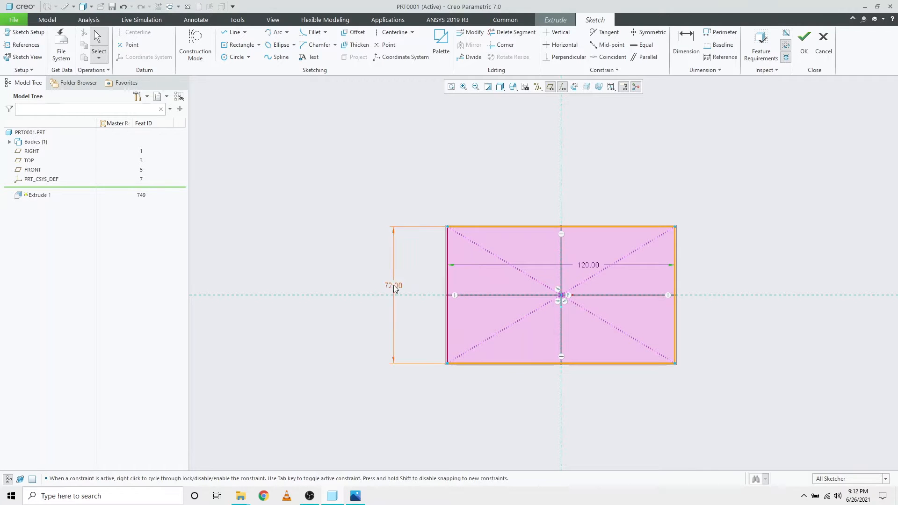
pyautogui.moveTo(588, 272); pyautogui.dragTo(584, 199)
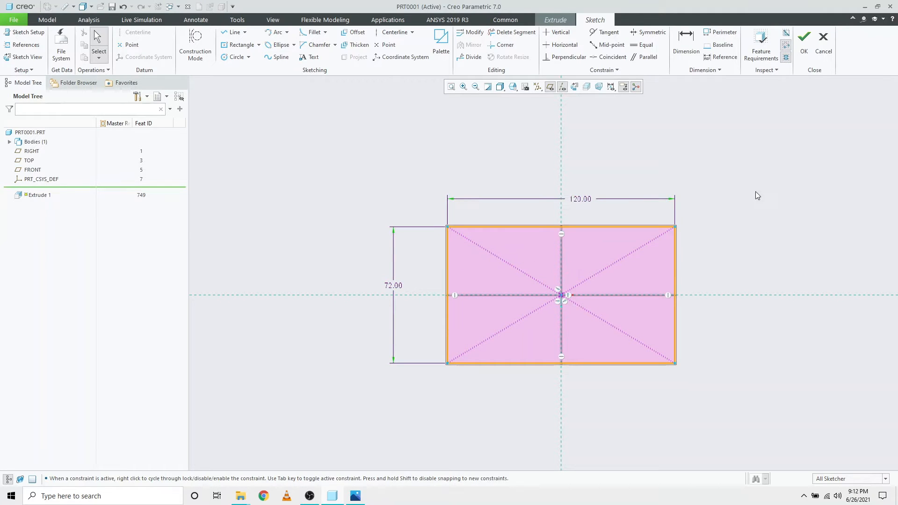
pyautogui.click(804, 46)
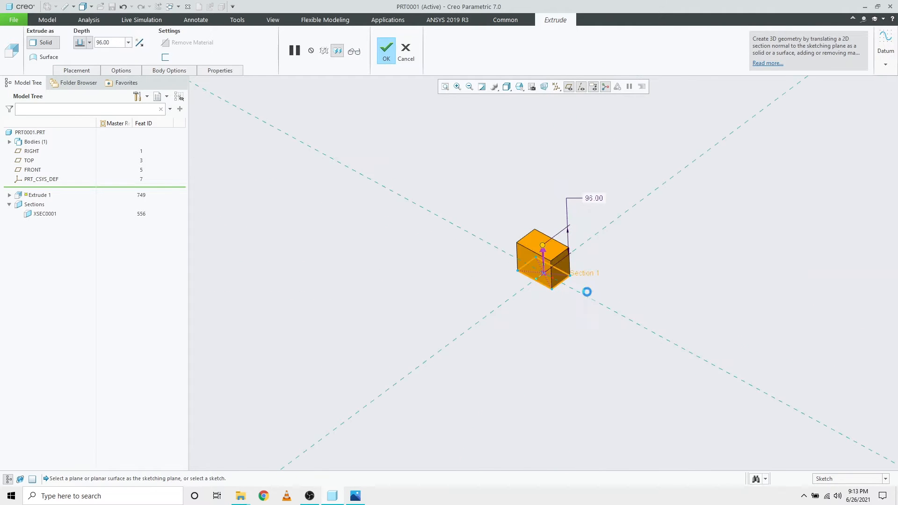
# Try the Symmetric depth option on the extrusion, then return it to Blind
pyautogui.scroll(3, 503, 249)
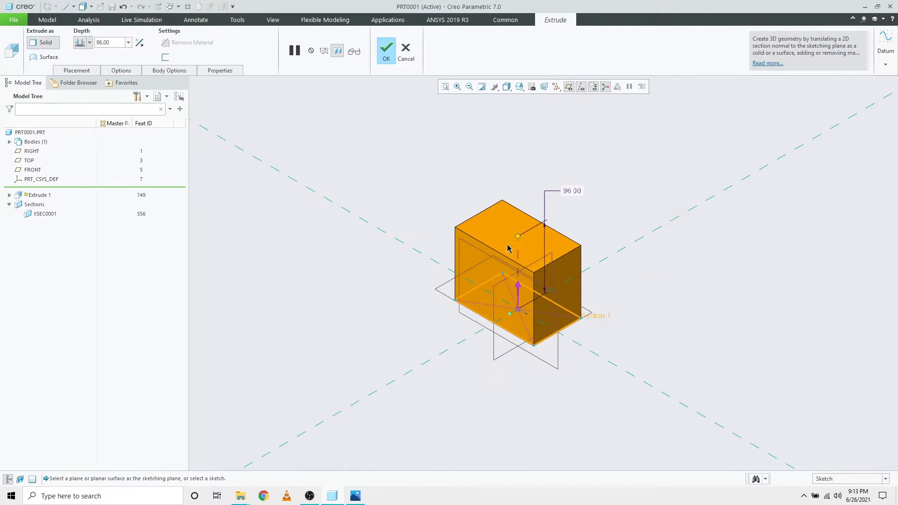
pyautogui.scroll(-3, 509, 249)
pyautogui.rightClick(517, 235)
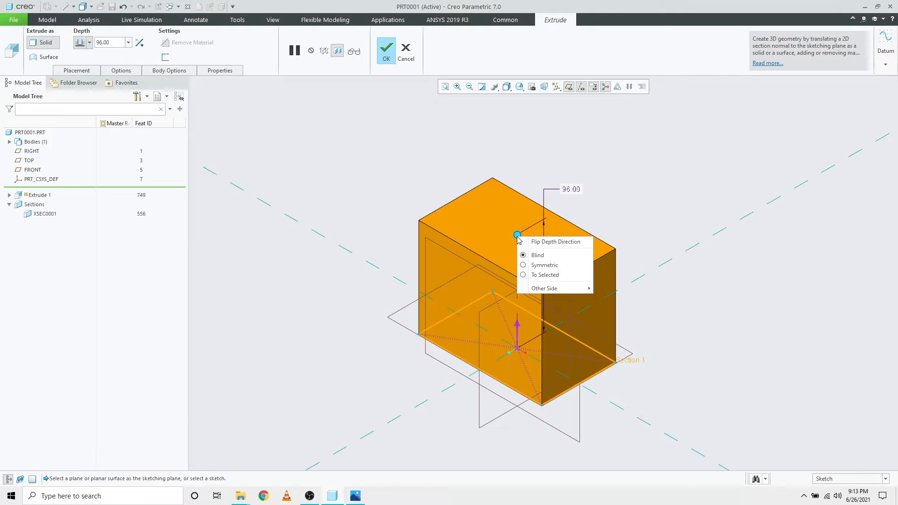
pyautogui.click(546, 265)
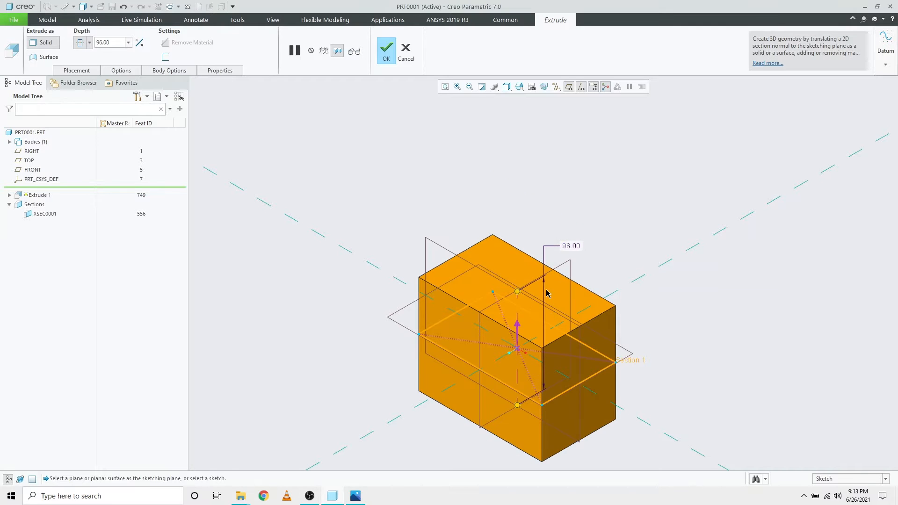
pyautogui.rightClick(516, 292)
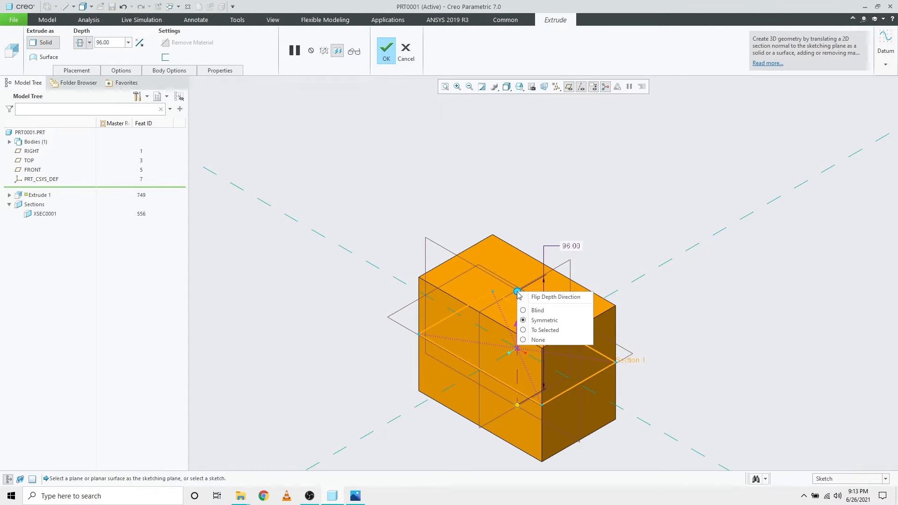
pyautogui.click(536, 310)
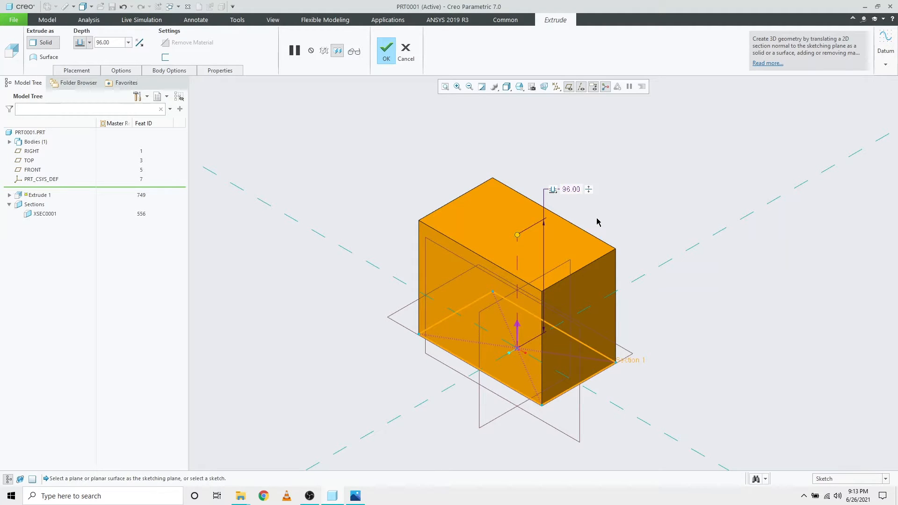
# Look up the body height in the reference drawing and complete the extrusion with a depth of 45
pyautogui.hotkey('alt', 'Tab')
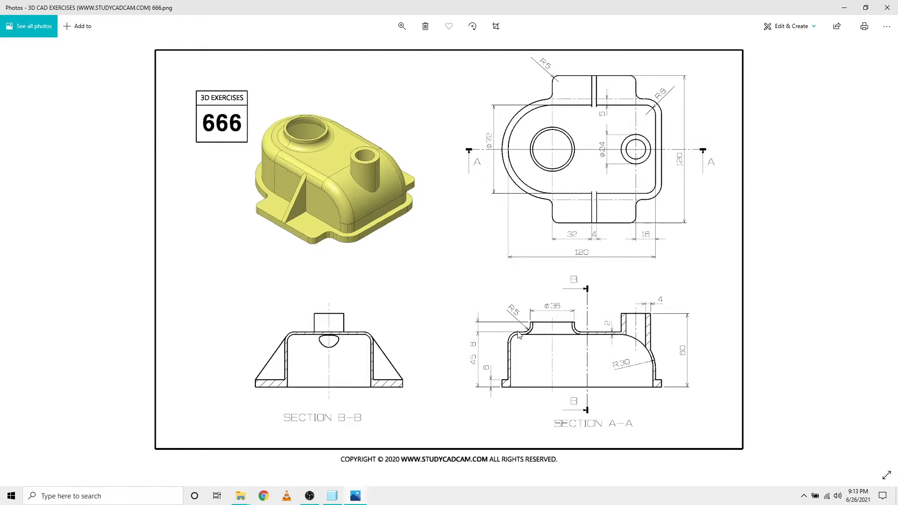
pyautogui.hotkey('alt', 'Tab')
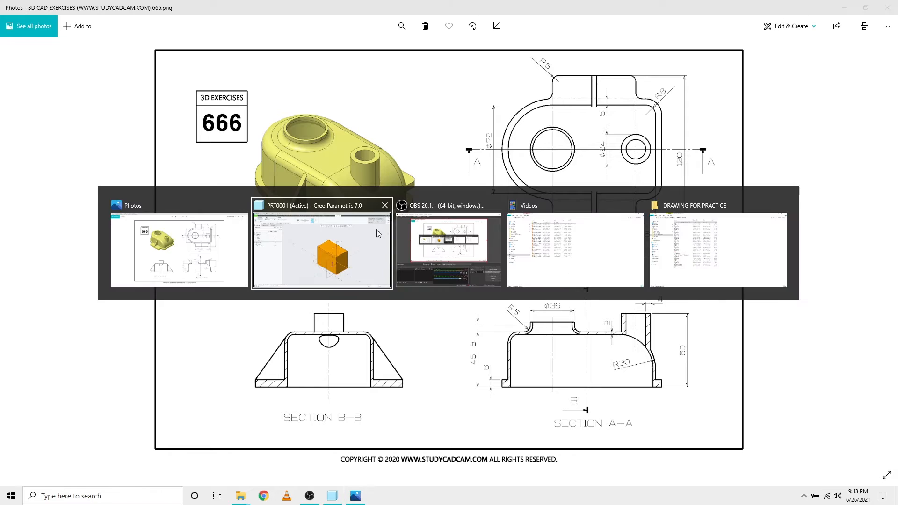
pyautogui.doubleClick(571, 189)
pyautogui.write('45')
pyautogui.press('Return')
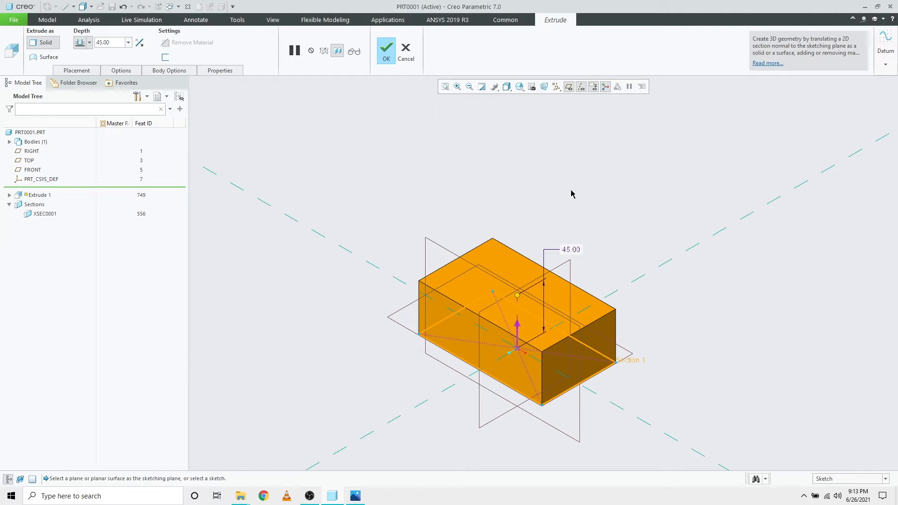
pyautogui.middleClick(575, 198)
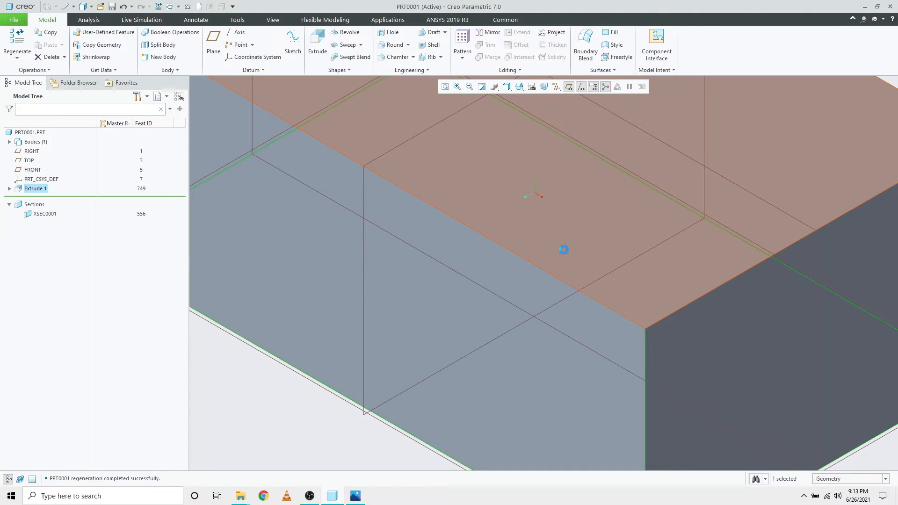
# Deselect the extruded block and turn off the display of datum planes
pyautogui.scroll(-3, 563, 249)
pyautogui.click(447, 413)
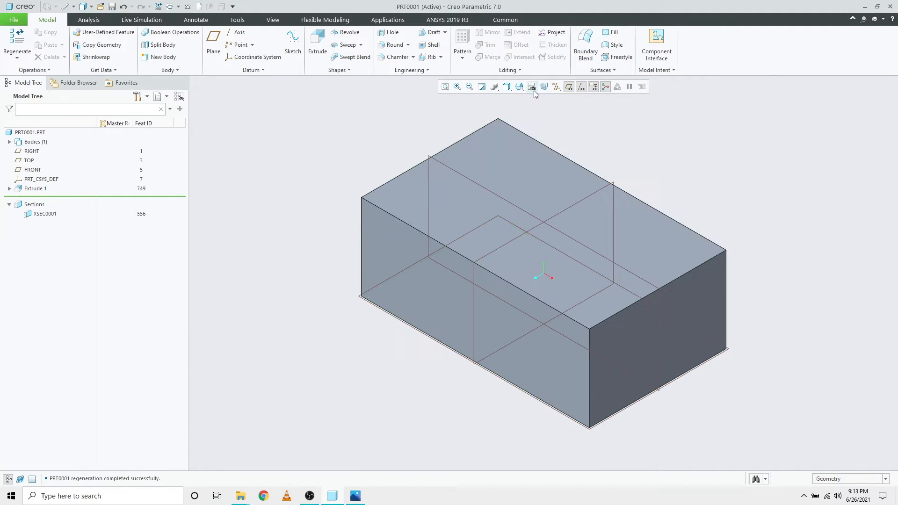
pyautogui.click(569, 87)
pyautogui.scroll(3, 557, 409)
pyautogui.scroll(-4, 573, 373)
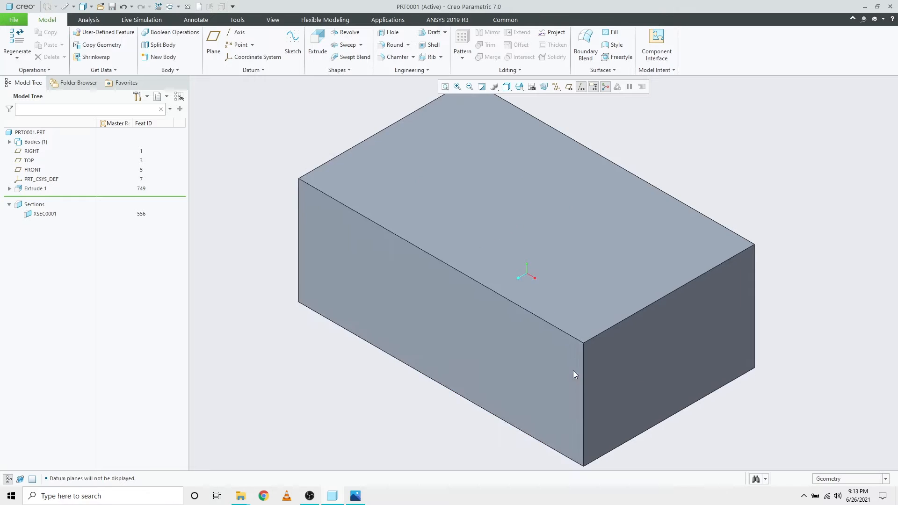
pyautogui.scroll(2, 523, 308)
# Create a full round between the block's two long side faces, using one short end face as the driving surface
pyautogui.click(388, 45)
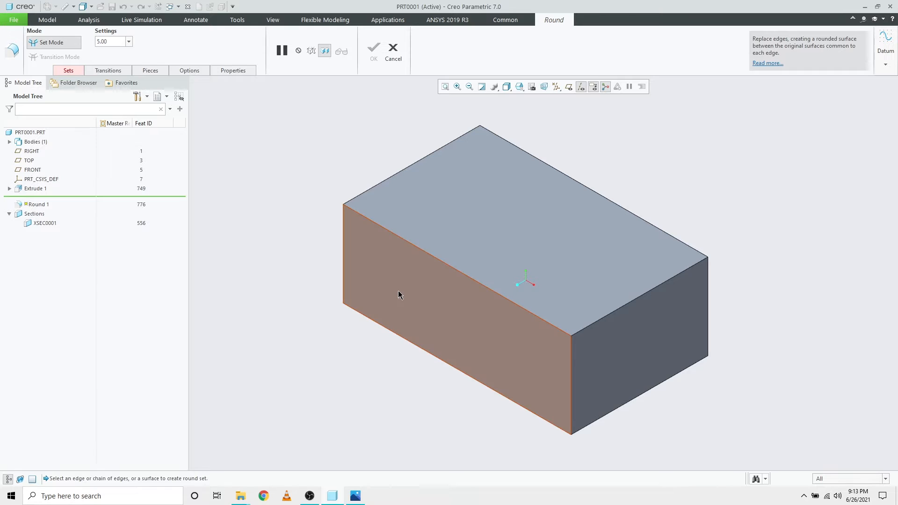
pyautogui.moveTo(308, 318)
pyautogui.mouseDown(button='middle')
pyautogui.moveTo(331, 351)
pyautogui.moveTo(310, 367)
pyautogui.mouseUp(button='middle')
pyautogui.click(574, 254)
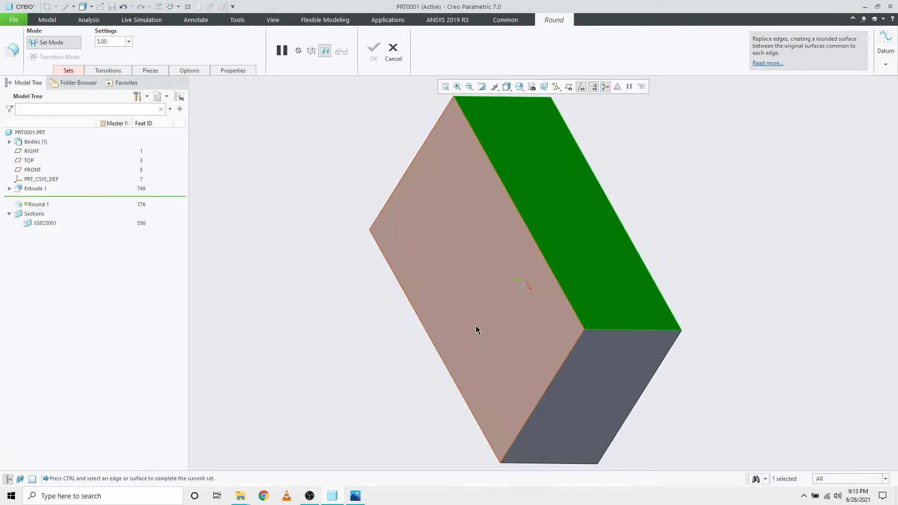
pyautogui.moveTo(475, 331); pyautogui.dragTo(536, 285, button='middle')
pyautogui.keyDown('ctrl'); pyautogui.click(482, 321); pyautogui.keyUp('ctrl')
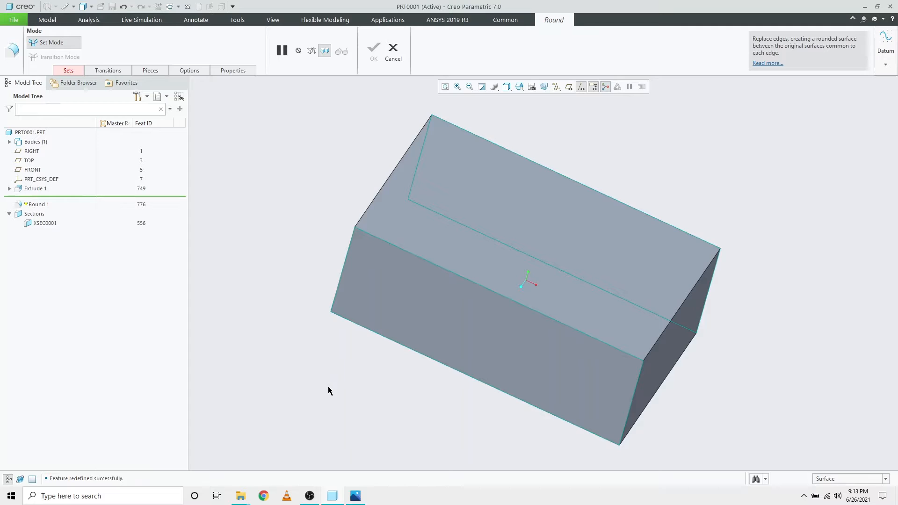
pyautogui.moveTo(328, 388); pyautogui.dragTo(366, 393, button='middle')
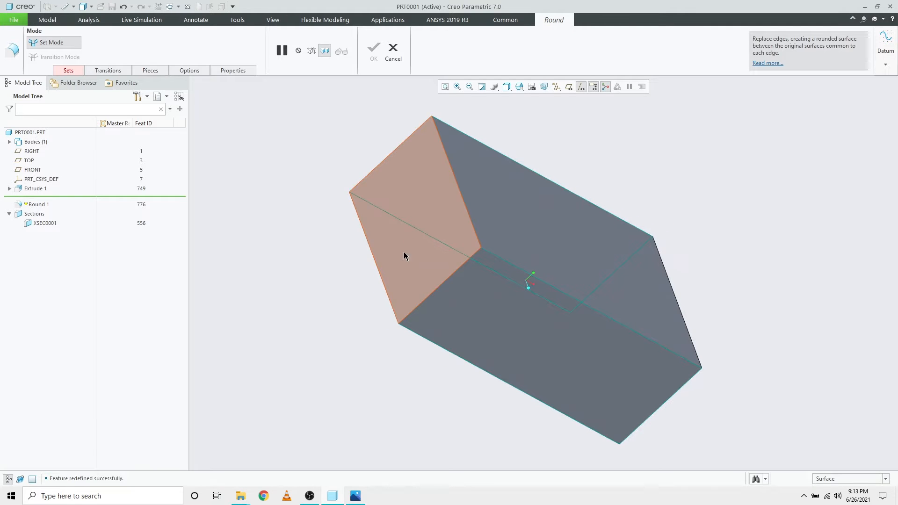
pyautogui.click(405, 255)
pyautogui.moveTo(369, 395); pyautogui.dragTo(367, 284, button='middle')
pyautogui.middleClick(343, 327)
pyautogui.moveTo(343, 327); pyautogui.dragTo(337, 313, button='middle')
pyautogui.click(337, 313)
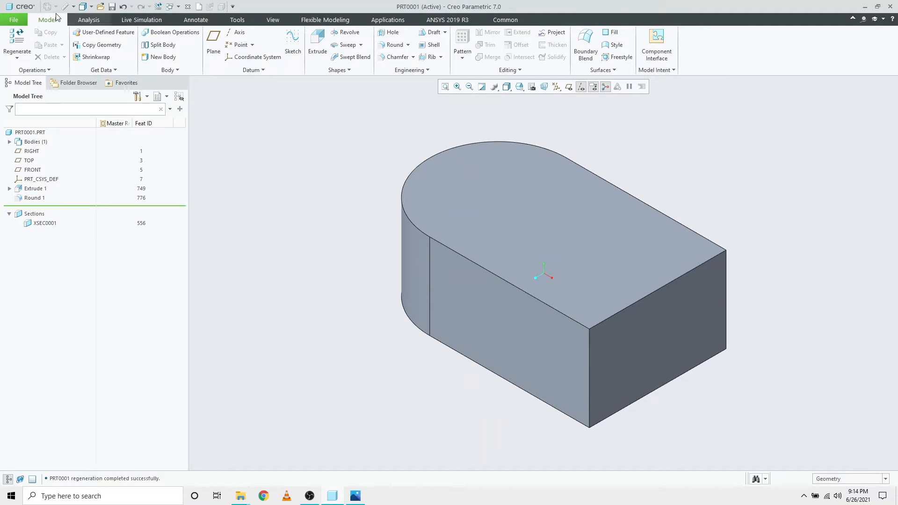
# Measure the rounded end surface of the block to check its diameter
pyautogui.click(82, 19)
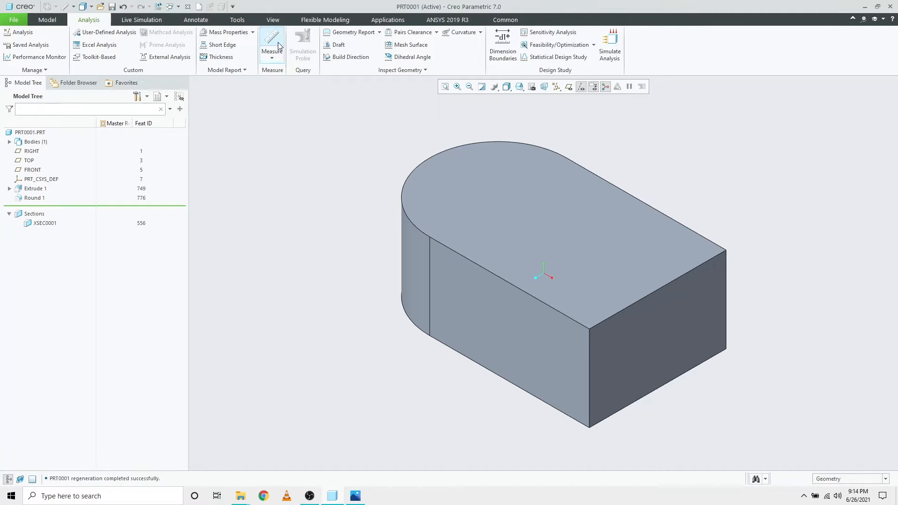
pyautogui.click(271, 44)
pyautogui.moveTo(304, 220); pyautogui.dragTo(355, 242, button='middle')
pyautogui.click(420, 259)
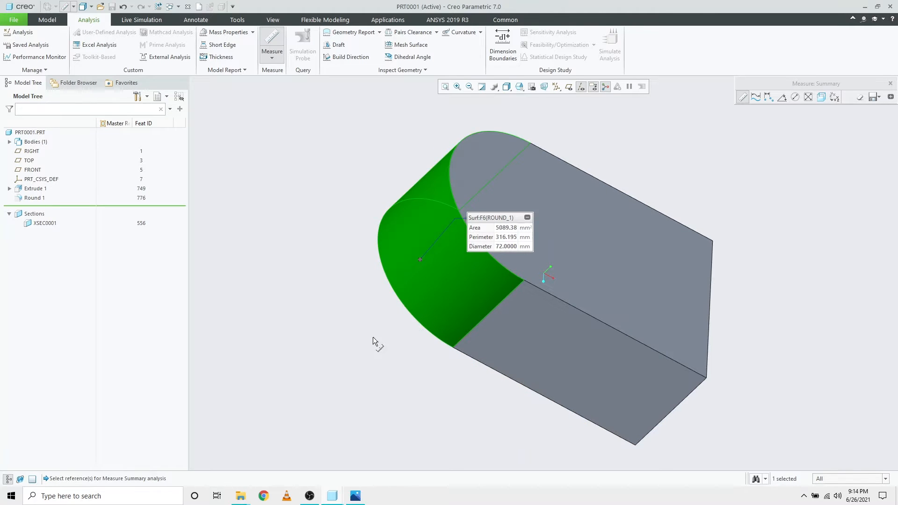
pyautogui.middleClick(353, 346)
pyautogui.hotkey('ctrl', 'd')
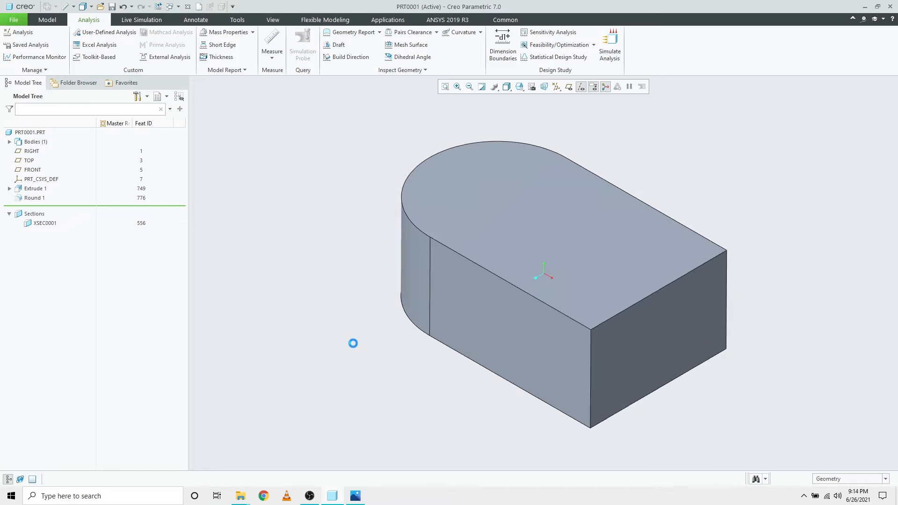
# Check the end radius in the reference drawing and add a radius 30 set to the full round feature on the flat end's top edge
pyautogui.hotkey('alt', 'Tab')
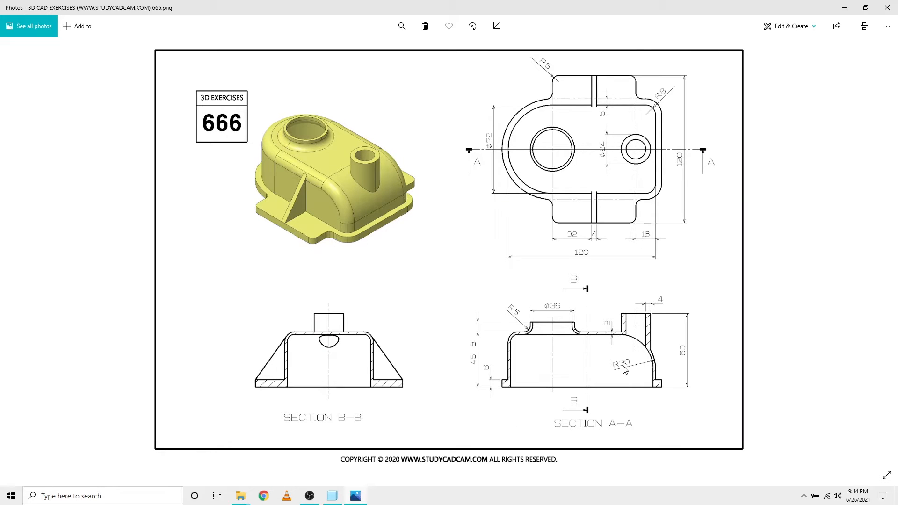
pyautogui.hotkey('alt', 'Tab')
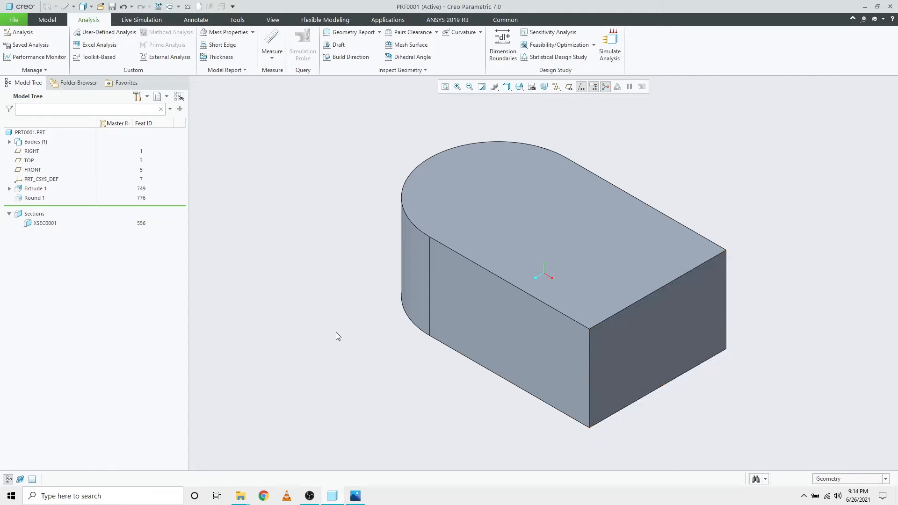
pyautogui.click(47, 20)
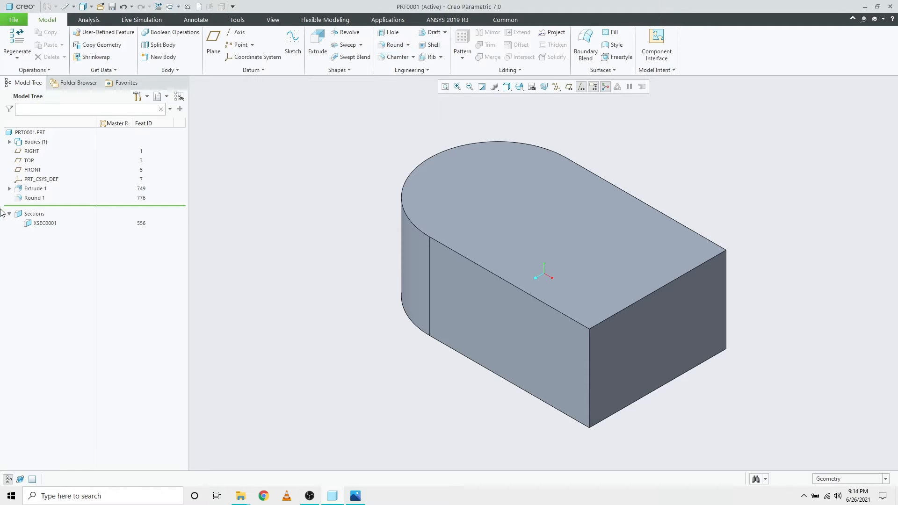
pyautogui.click(36, 202)
pyautogui.click(41, 157)
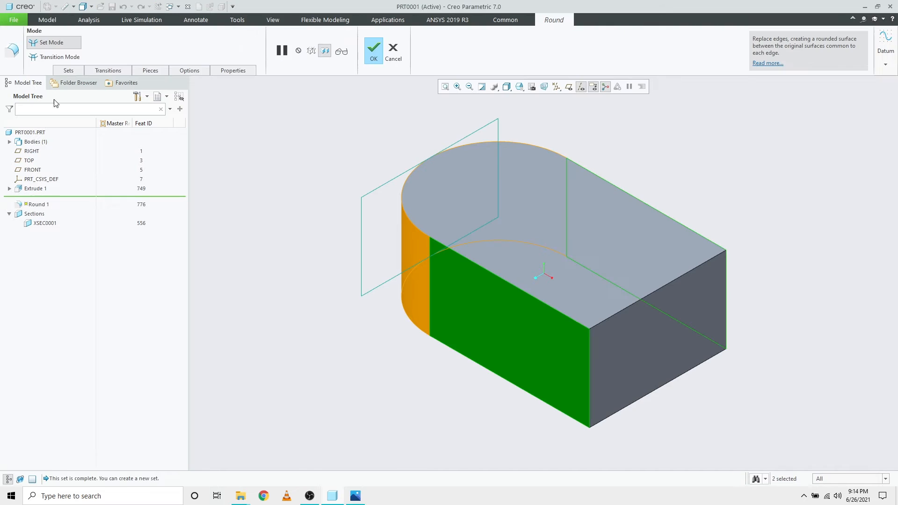
pyautogui.click(68, 70)
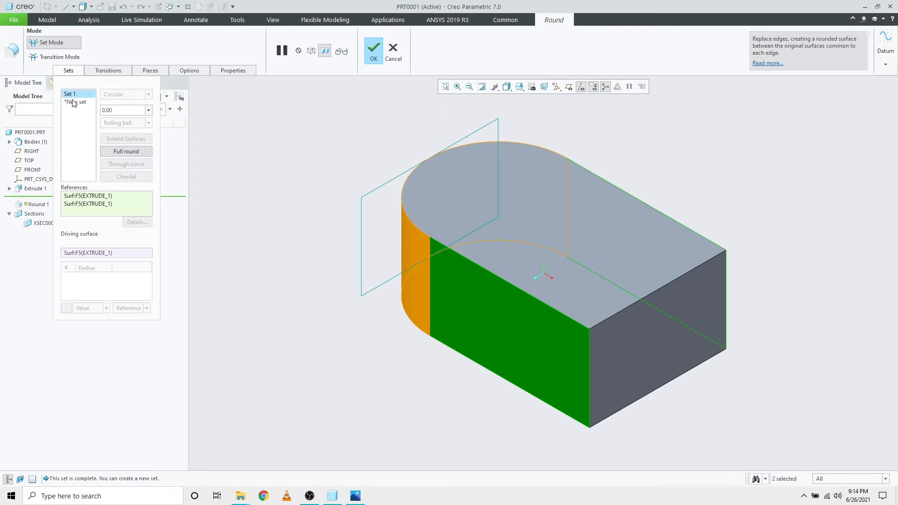
pyautogui.click(75, 102)
pyautogui.click(631, 307)
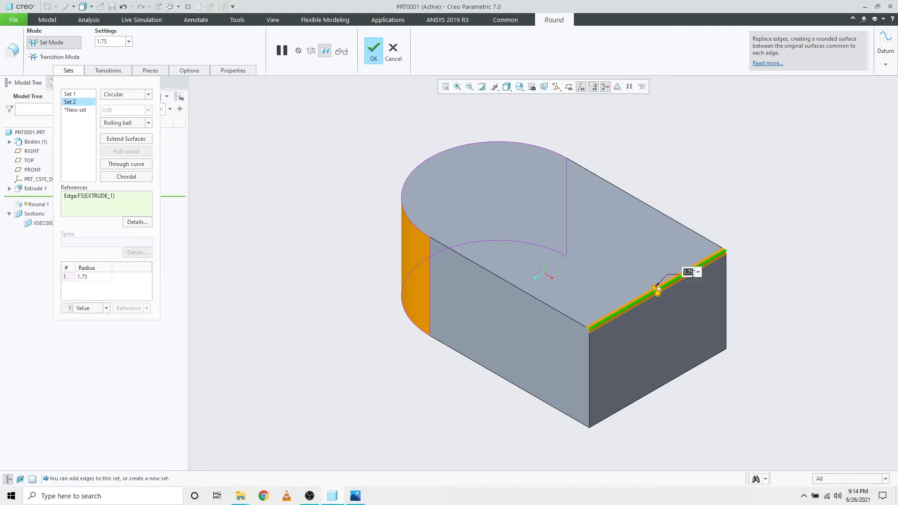
pyautogui.write('30')
pyautogui.press('Return')
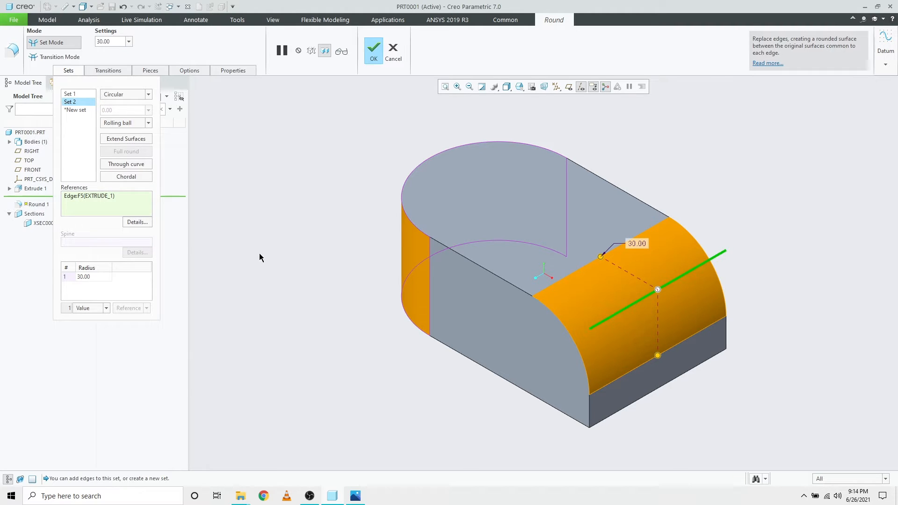
pyautogui.middleClick(298, 244)
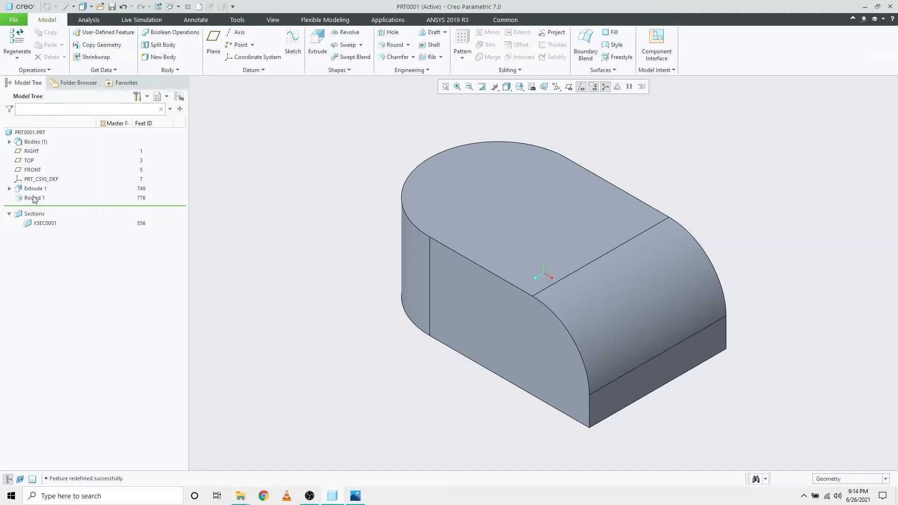
pyautogui.moveTo(361, 307); pyautogui.dragTo(412, 286, button='middle')
pyautogui.click(428, 286)
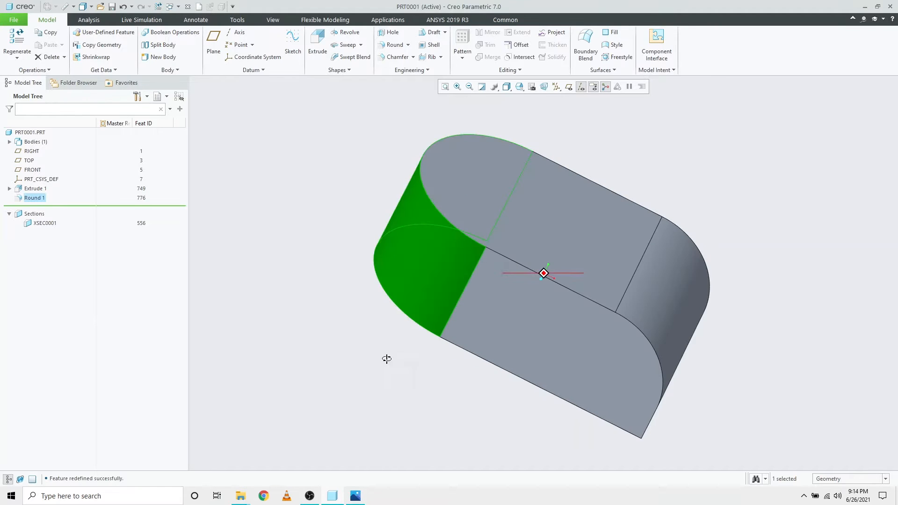
pyautogui.moveTo(393, 357); pyautogui.dragTo(644, 350, button='middle')
pyautogui.click(442, 430)
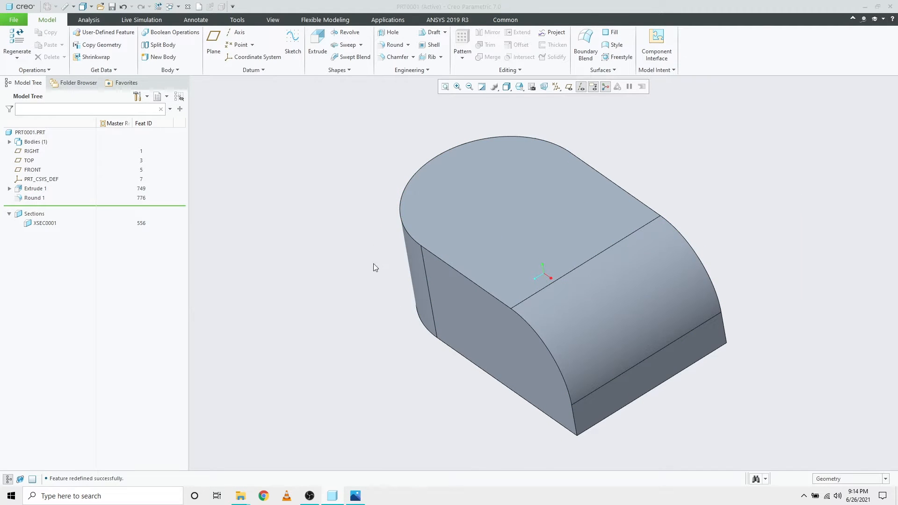
# Check the reference drawing and round the tangent edge chain along the top and end corners with a radius of 8
pyautogui.hotkey('alt', 'Tab')
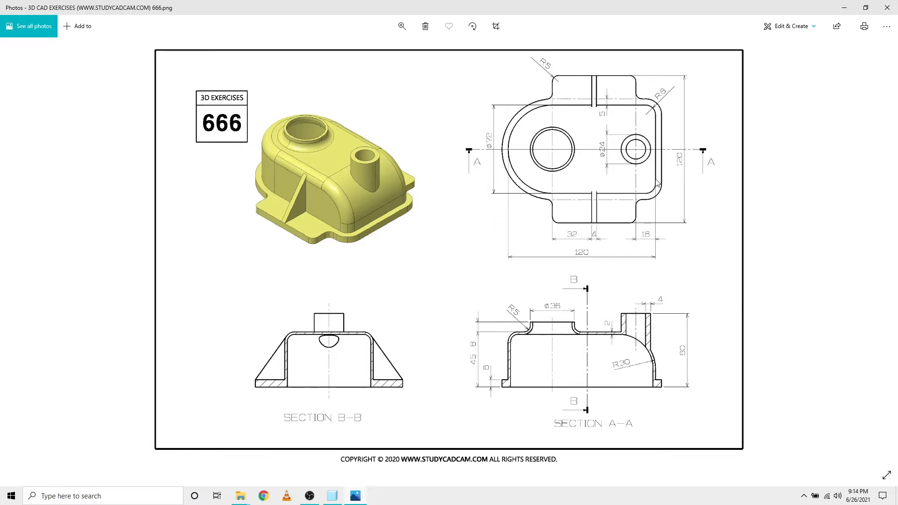
pyautogui.hotkey('alt', 'Tab')
pyautogui.moveTo(365, 335); pyautogui.dragTo(371, 332, button='middle')
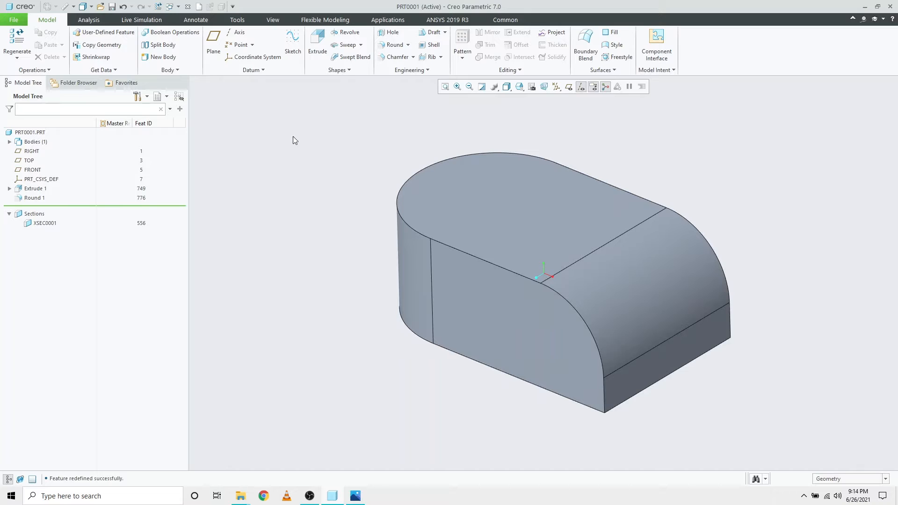
pyautogui.click(390, 44)
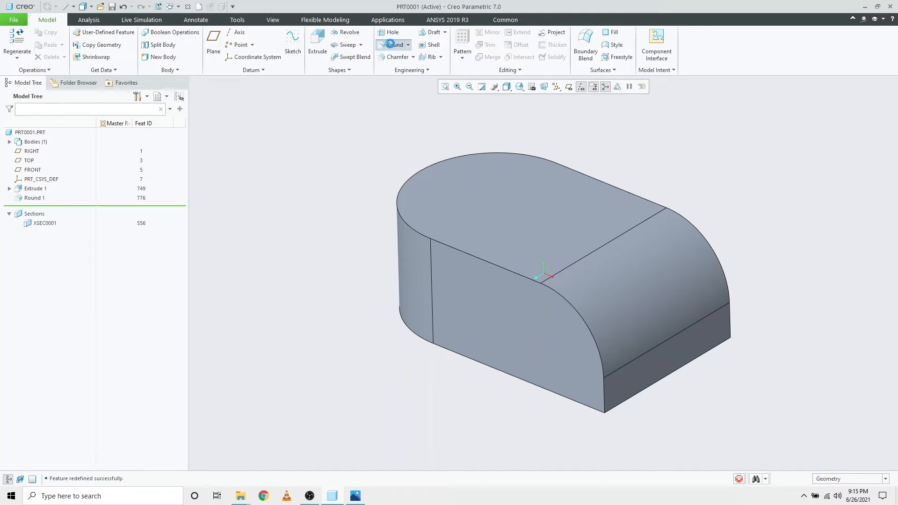
pyautogui.click(587, 331)
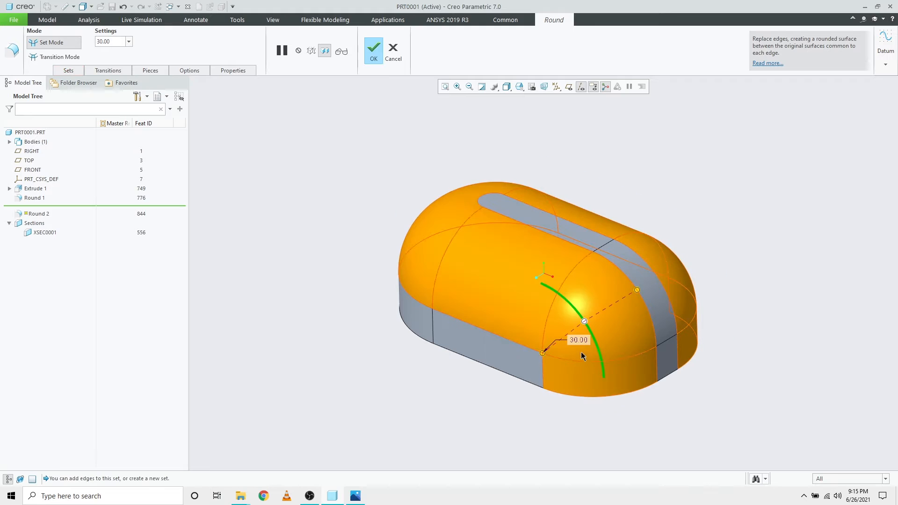
pyautogui.moveTo(580, 341)
pyautogui.write('8')
pyautogui.press('Return')
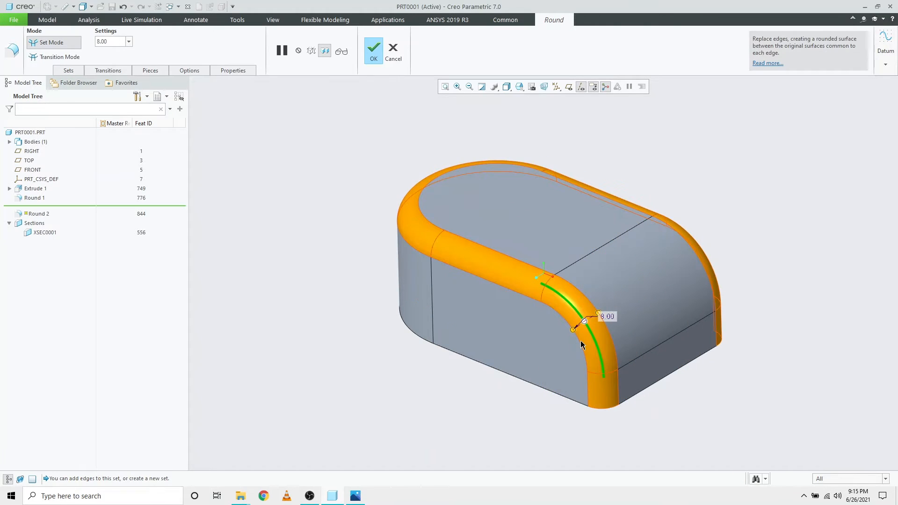
pyautogui.moveTo(445, 377); pyautogui.dragTo(628, 407, button='middle')
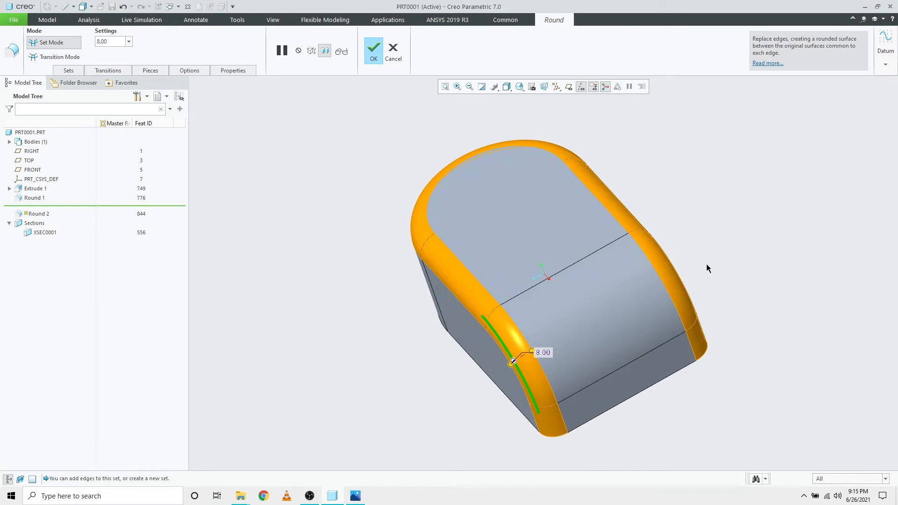
pyautogui.moveTo(705, 272); pyautogui.dragTo(654, 285, button='middle')
pyautogui.moveTo(669, 381); pyautogui.dragTo(789, 337, button='middle')
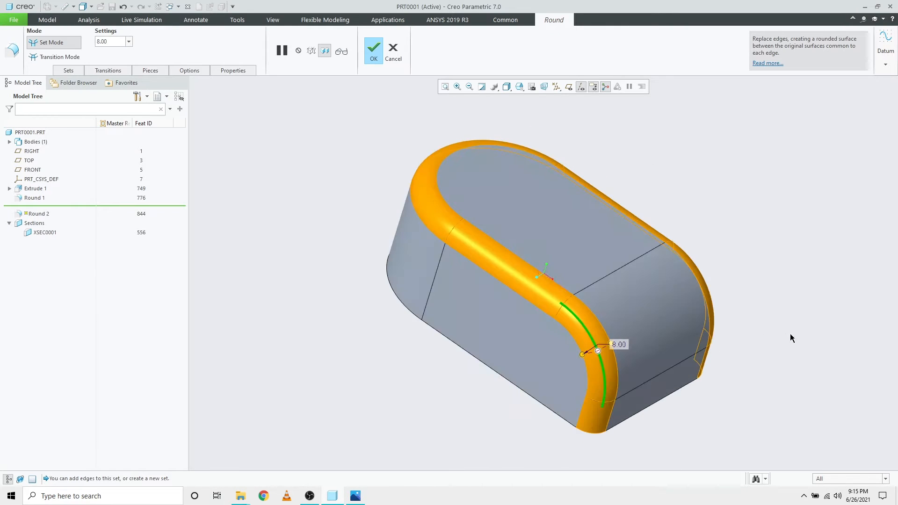
pyautogui.click(373, 50)
pyautogui.click(346, 185)
pyautogui.hotkey('ctrl', 'd')
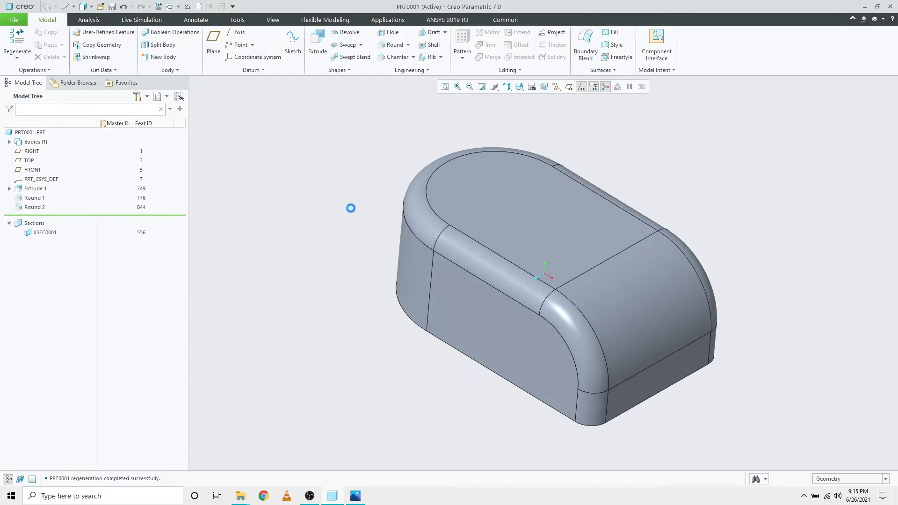
pyautogui.click(39, 207)
pyautogui.click(36, 198)
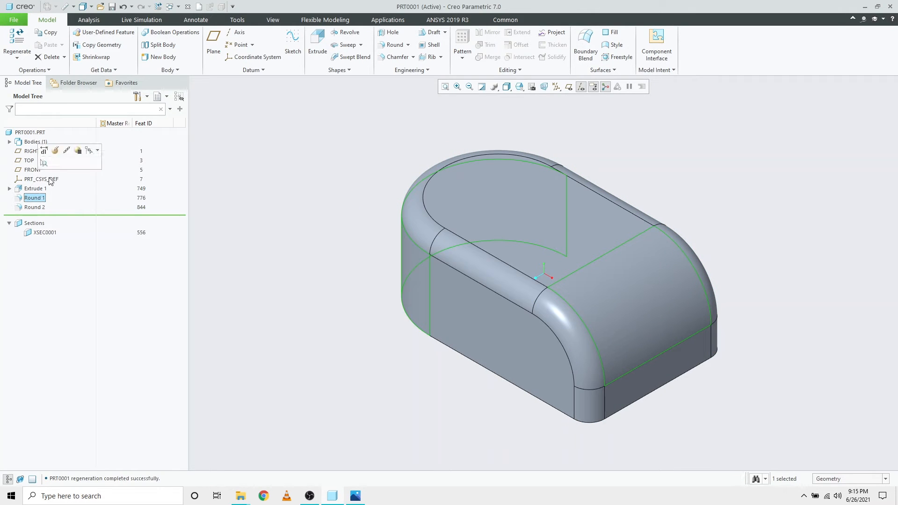
pyautogui.click(55, 151)
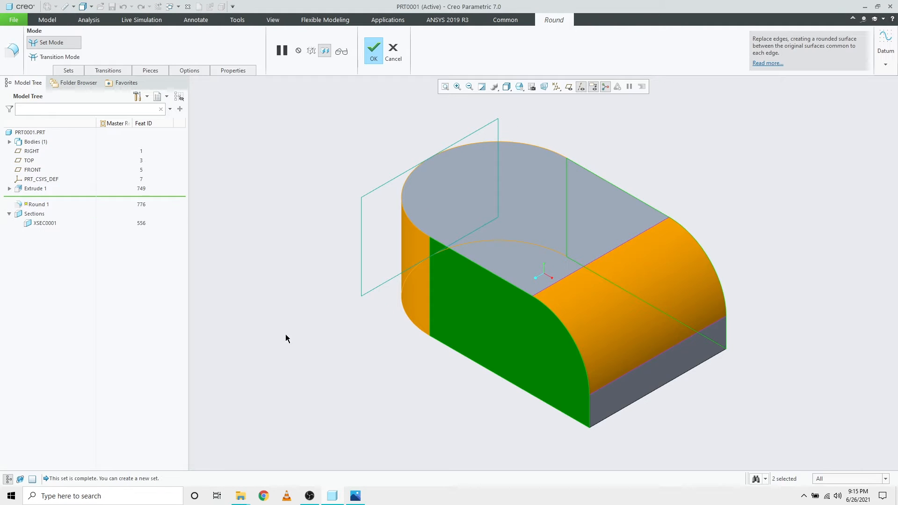
pyautogui.click(72, 70)
pyautogui.click(77, 117)
pyautogui.click(589, 367)
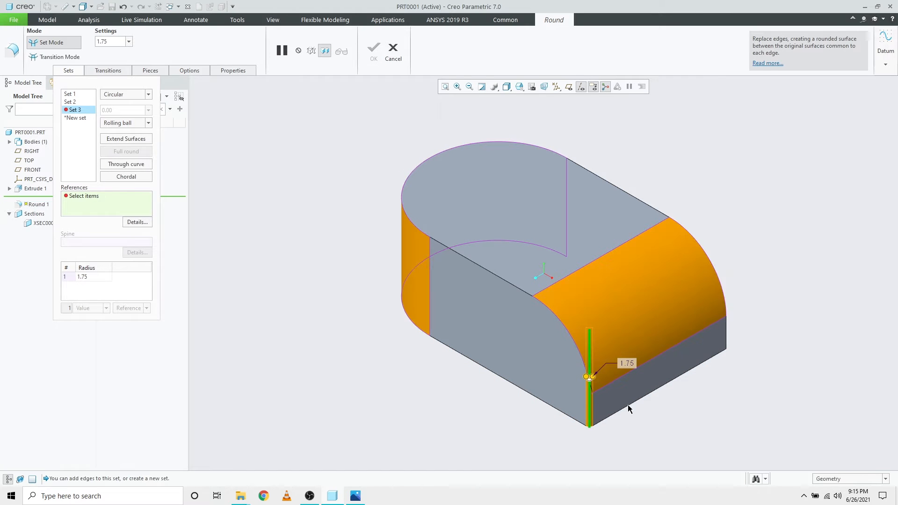
pyautogui.moveTo(709, 389)
pyautogui.mouseDown(button='middle')
pyautogui.moveTo(679, 376)
pyautogui.moveTo(697, 399)
pyautogui.mouseUp(button='middle')
pyautogui.keyDown('ctrl'); pyautogui.click(679, 347); pyautogui.keyUp('ctrl')
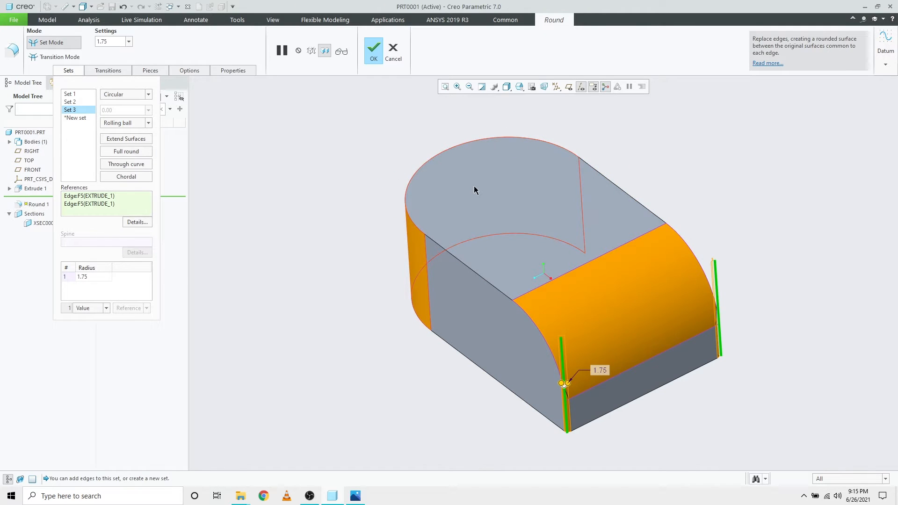
pyautogui.click(396, 55)
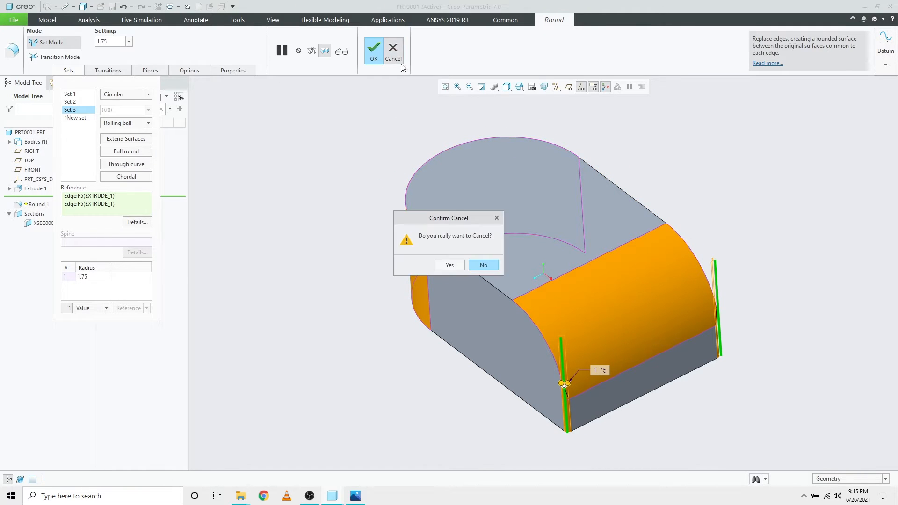
pyautogui.click(448, 265)
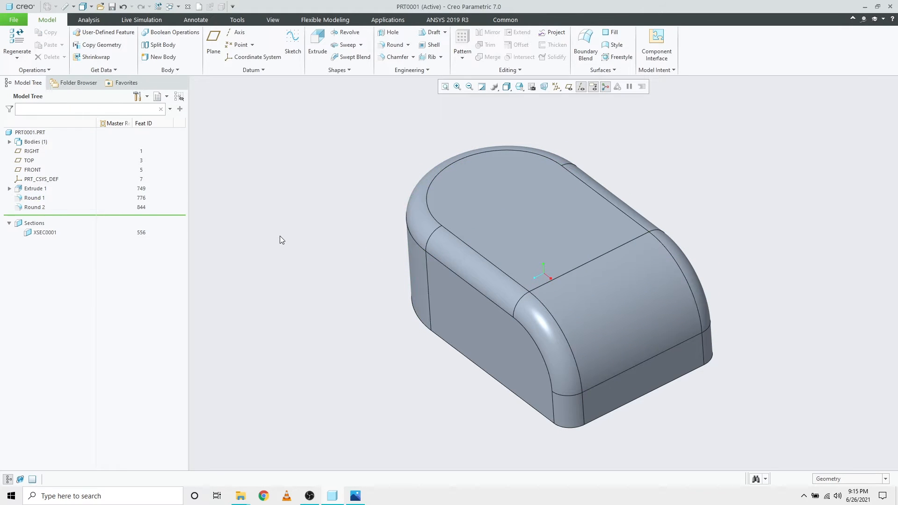
pyautogui.moveTo(280, 235); pyautogui.dragTo(309, 259, button='middle')
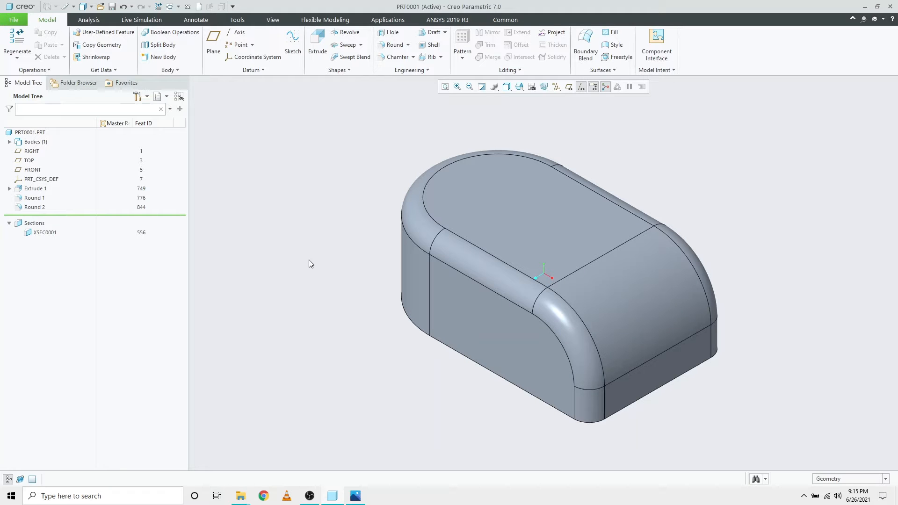
# Consult the reference drawing, start an extrusion sketch on the flat top face, and orient the sketch plane parallel to the screen
pyautogui.hotkey('alt', 'Tab')
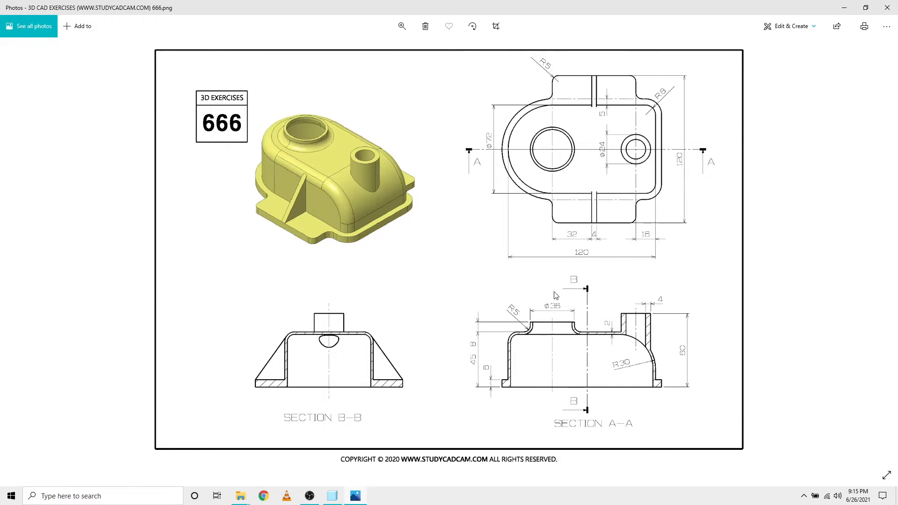
pyautogui.hotkey('alt', 'Tab')
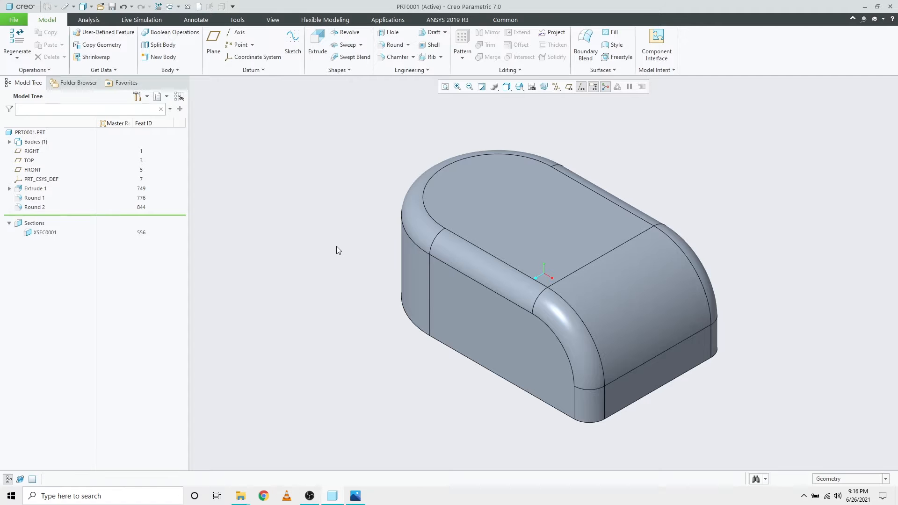
pyautogui.click(451, 211)
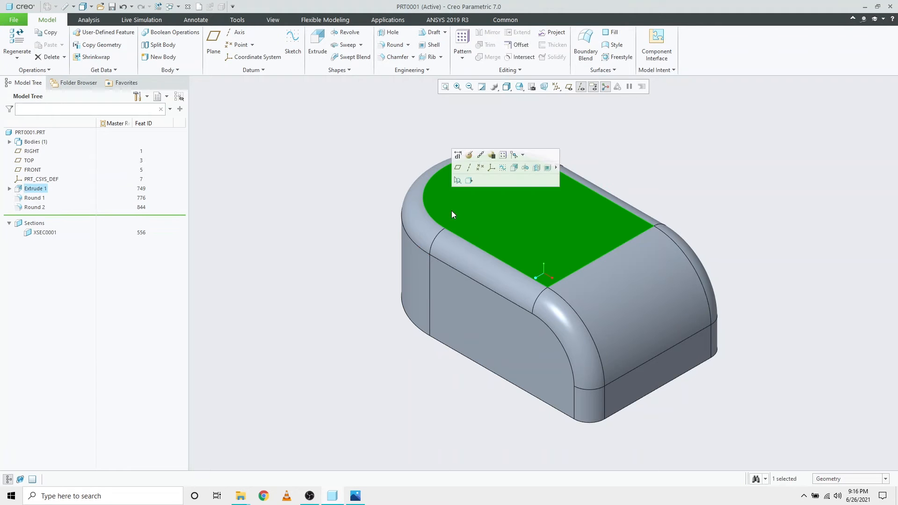
pyautogui.click(514, 168)
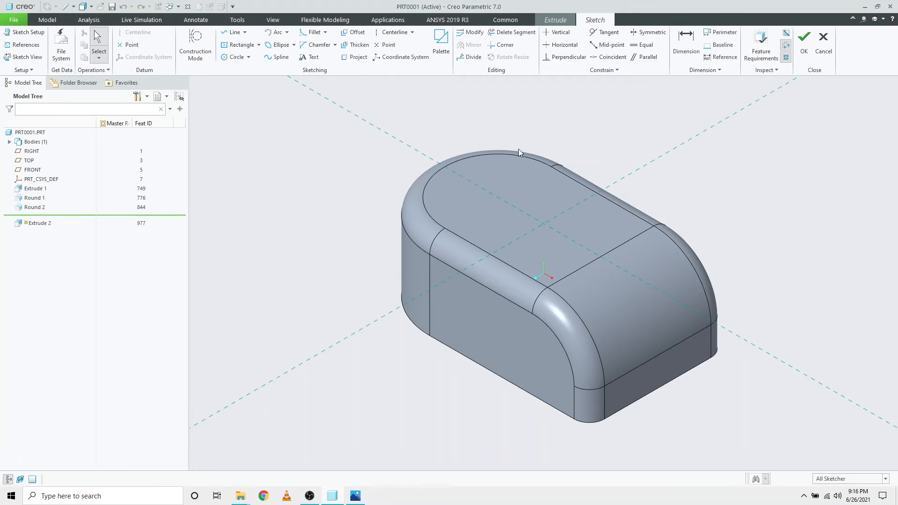
pyautogui.click(575, 87)
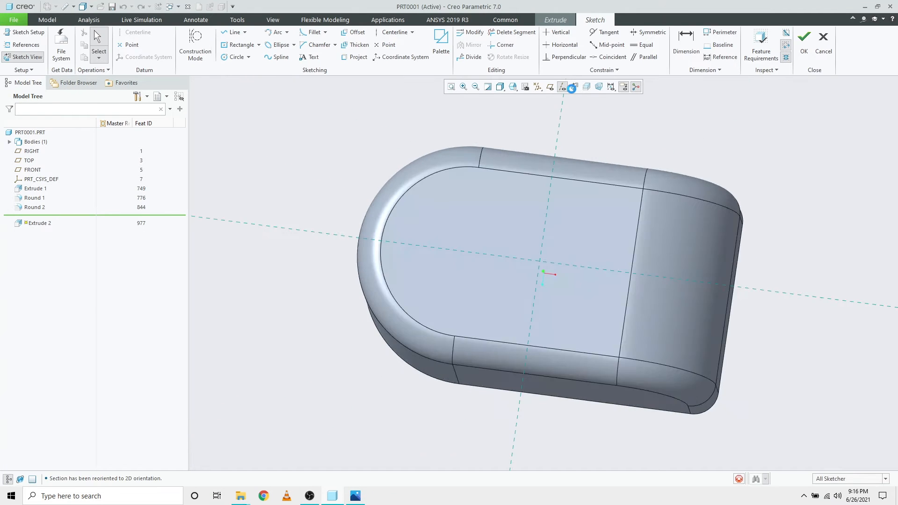
pyautogui.click(231, 61)
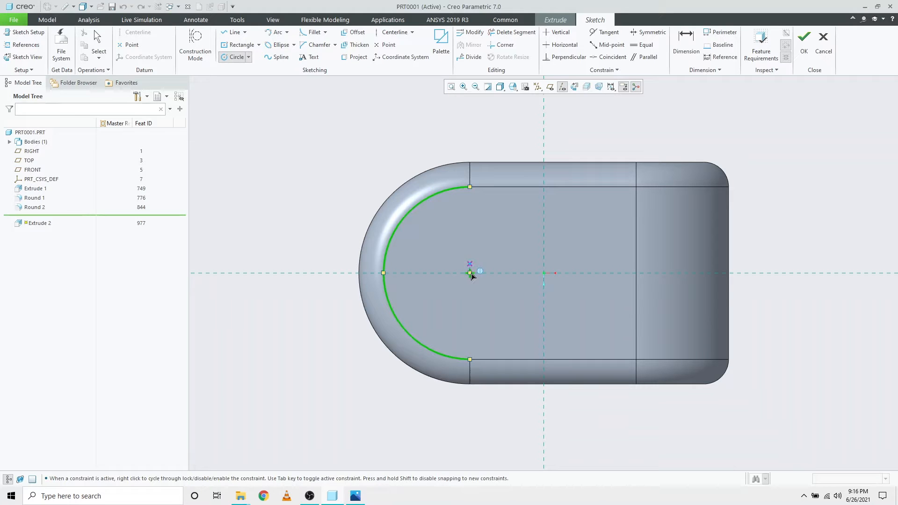
pyautogui.click(469, 276)
pyautogui.middleClick(465, 278)
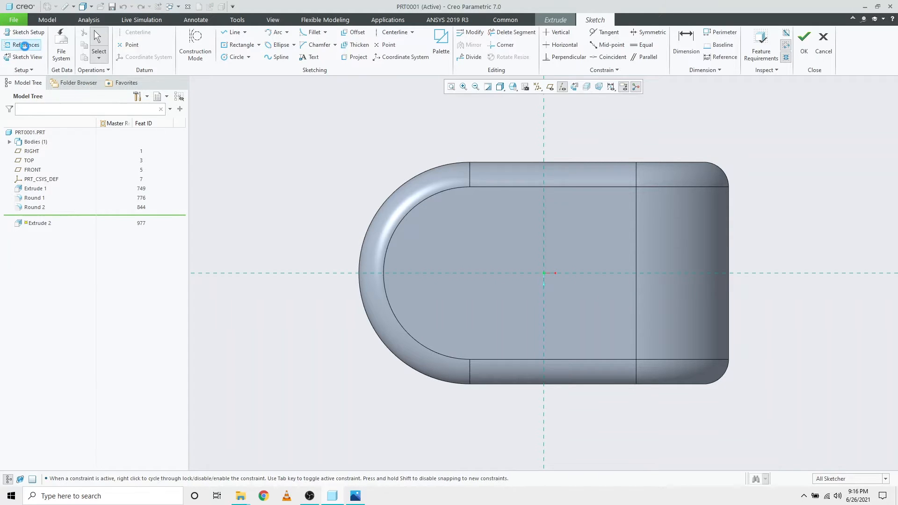
# Add the arc edge at the rounded end of the top face as a sketch reference
pyautogui.click(26, 45)
pyautogui.click(425, 202)
pyautogui.click(877, 149)
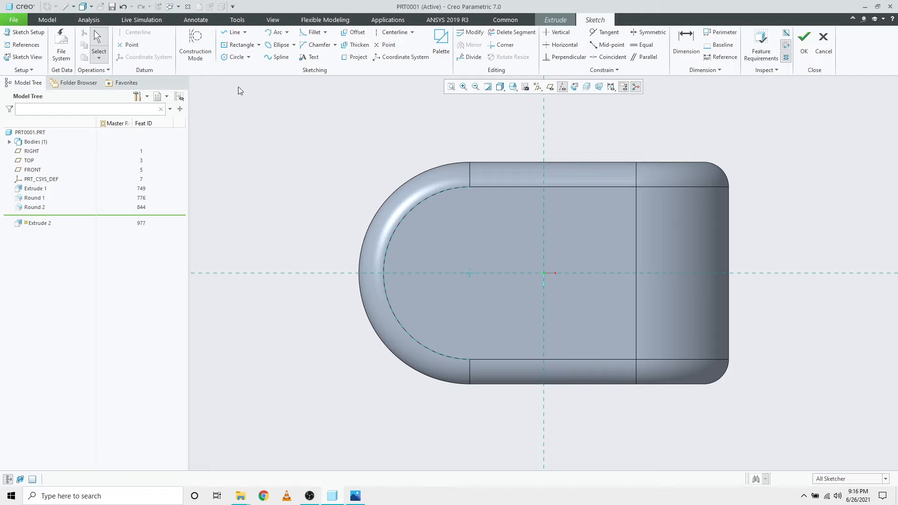
# Sketch a circle centred on the referenced arc's centre, set its diameter to 36, and finish the sketch
pyautogui.click(236, 57)
pyautogui.click(469, 273)
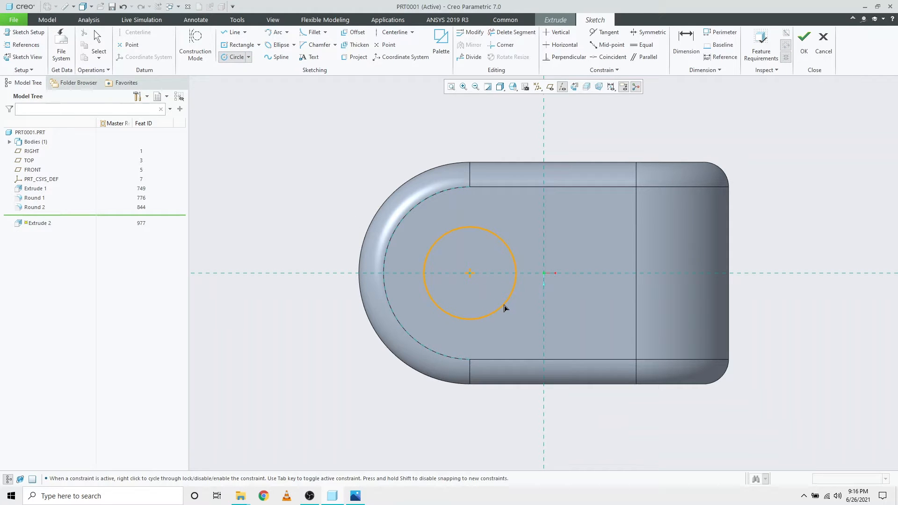
pyautogui.click(504, 307)
pyautogui.middleClick(511, 313)
pyautogui.doubleClick(409, 229)
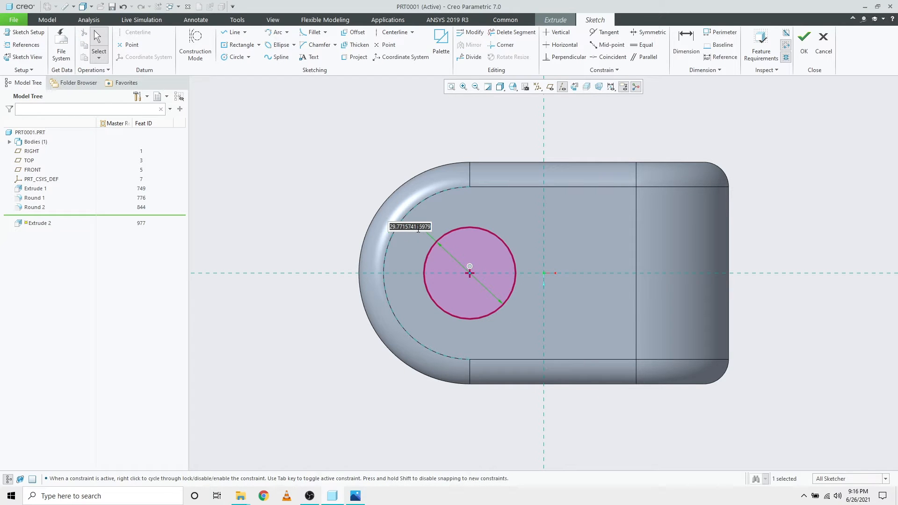
pyautogui.write('36')
pyautogui.press('Return')
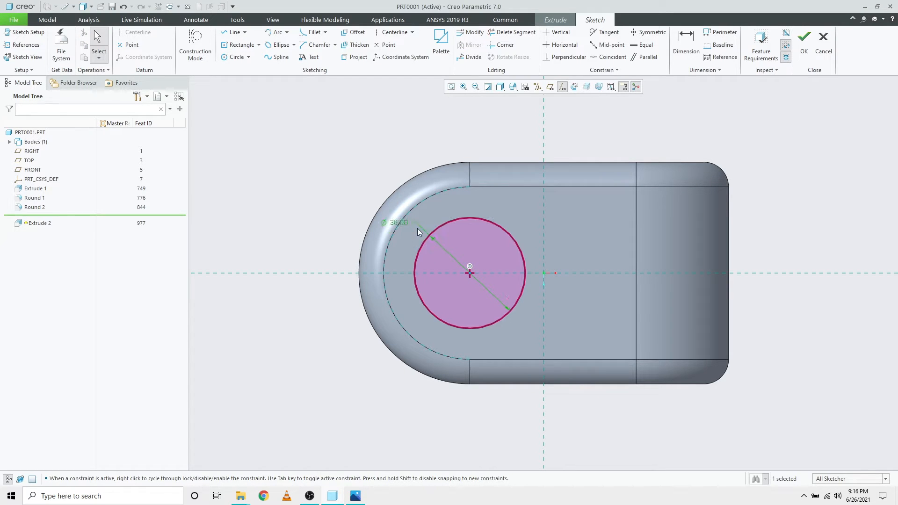
pyautogui.click(803, 46)
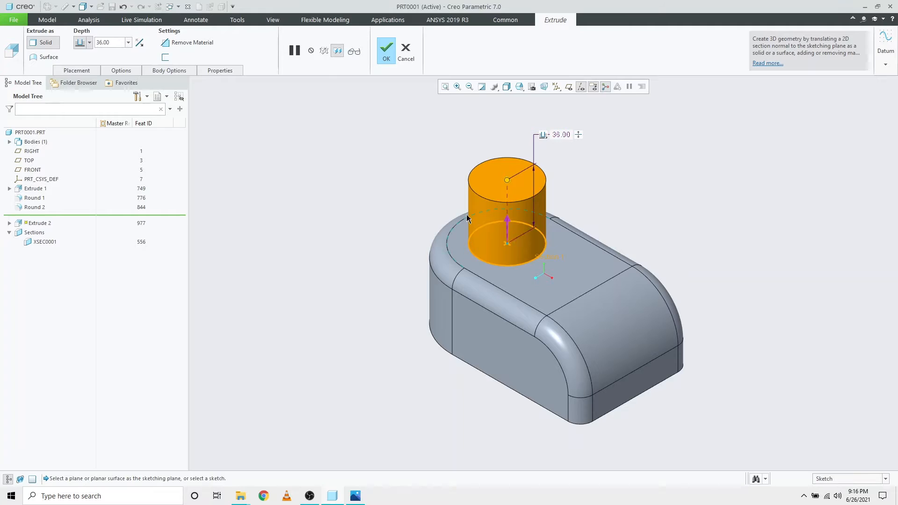
# Check the boss height in the reference drawing and complete the circular extrusion with a depth of 8
pyautogui.hotkey('alt', 'Tab')
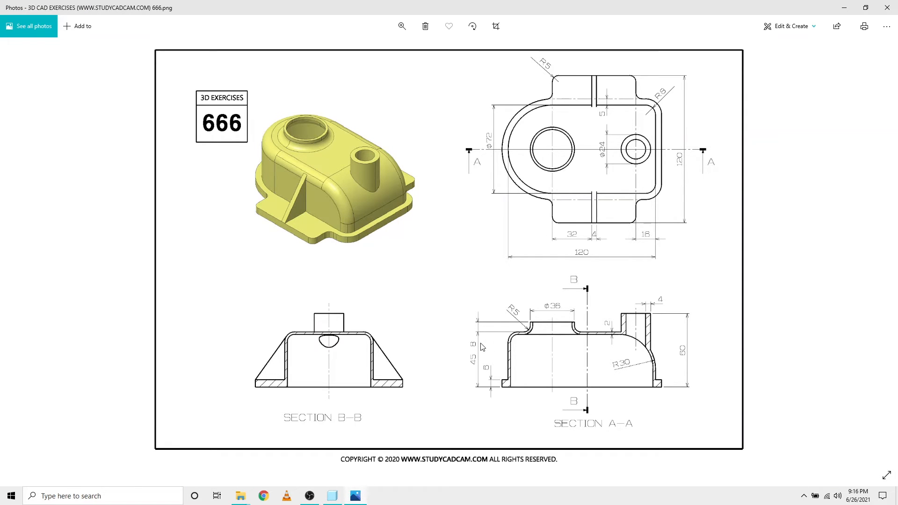
pyautogui.hotkey('alt', 'Tab')
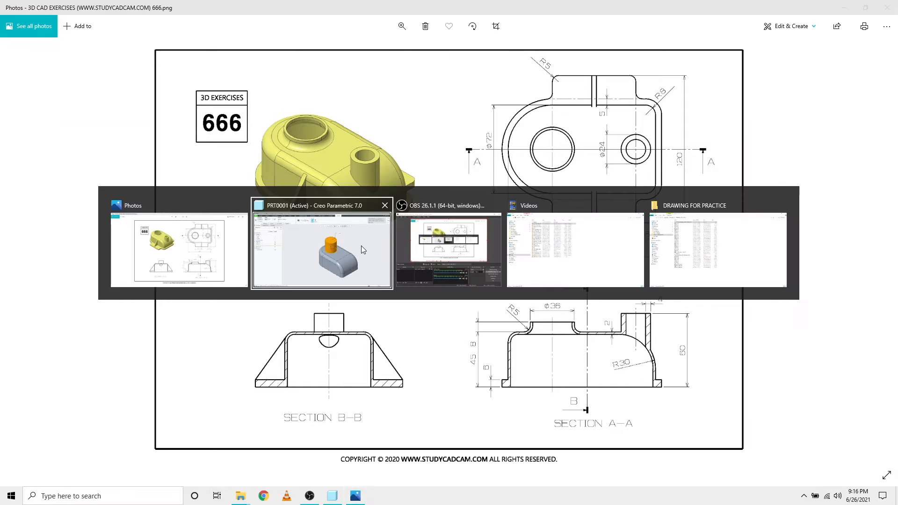
pyautogui.doubleClick(562, 136)
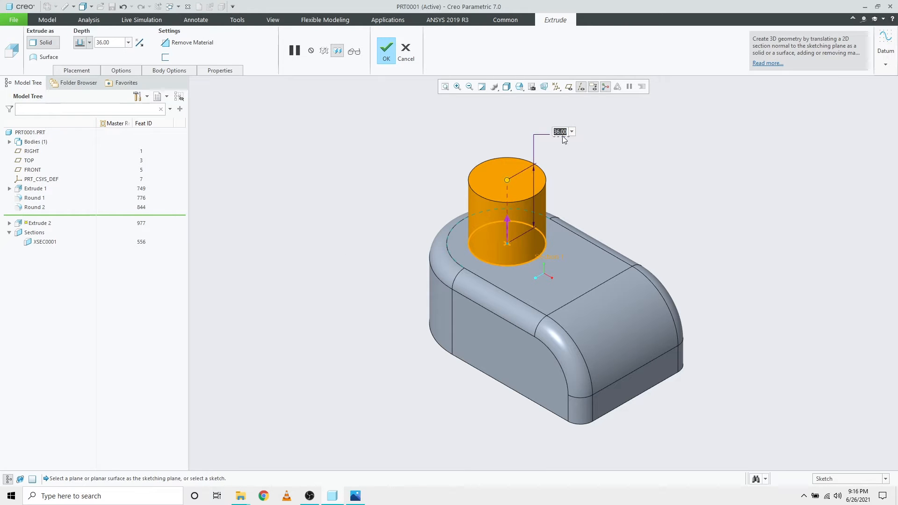
pyautogui.write('8')
pyautogui.press('Return')
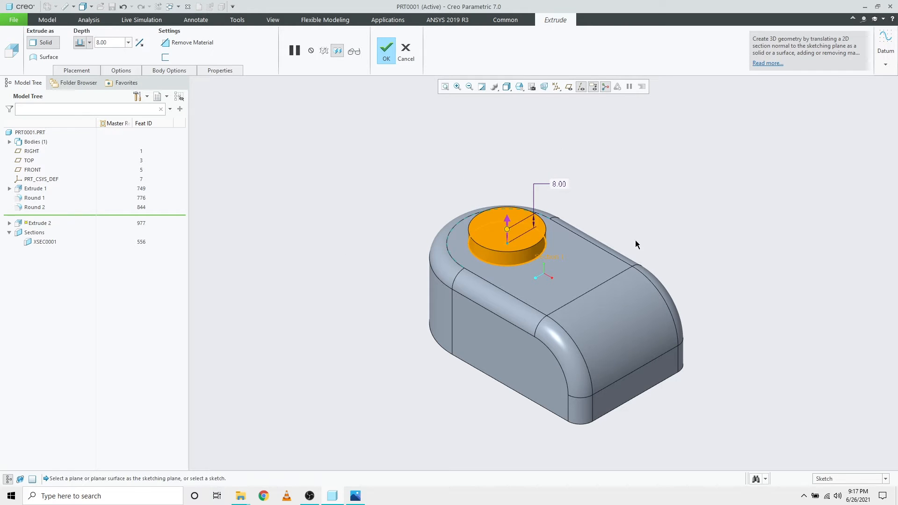
pyautogui.middleClick(636, 201)
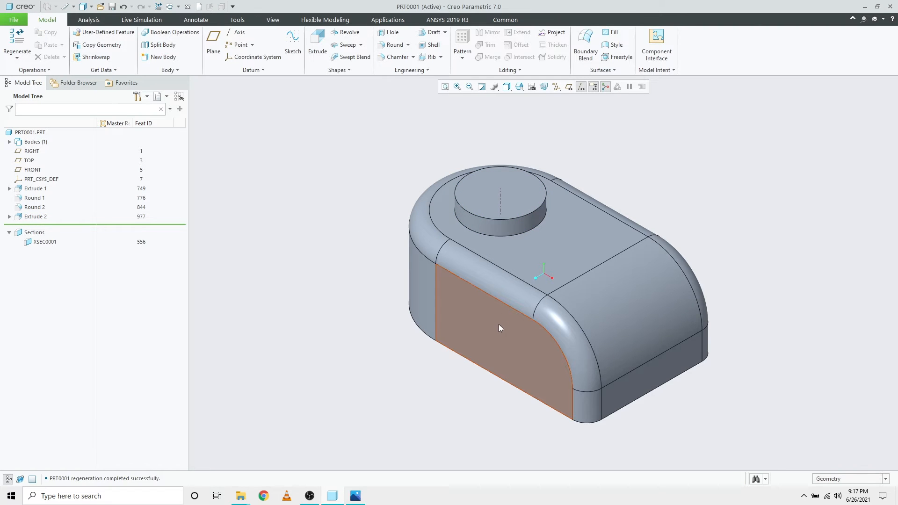
# Check the fillet radius in the reference drawing and round the circular edge at the boss's base with a radius of 5
pyautogui.hotkey('alt', 'Tab')
pyautogui.click(327, 240)
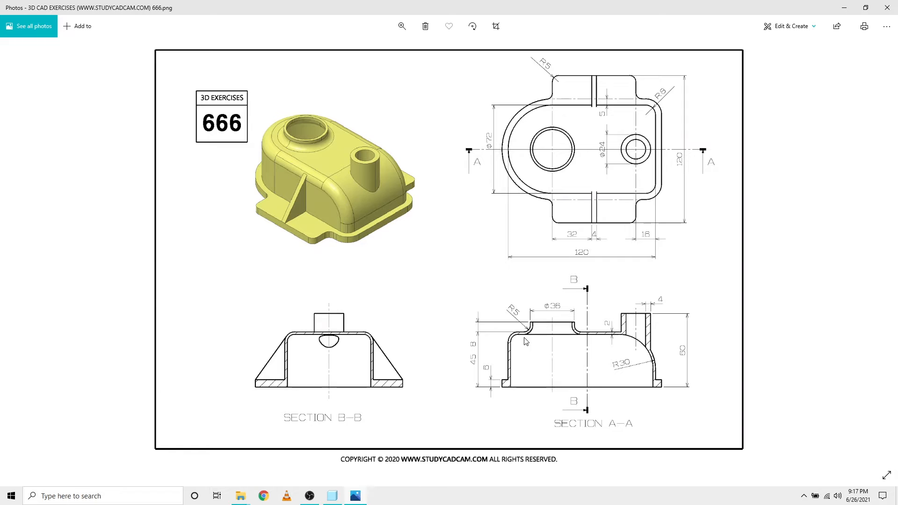
pyautogui.hotkey('alt', 'Tab')
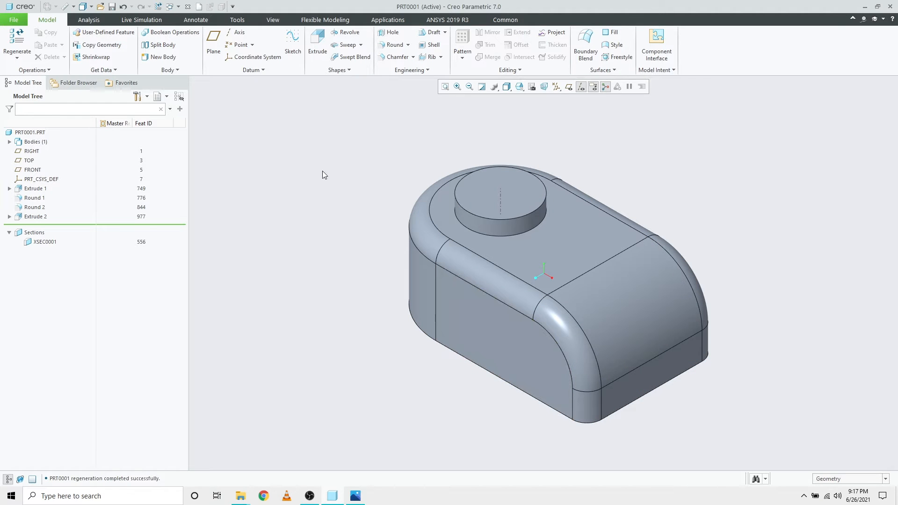
pyautogui.click(392, 44)
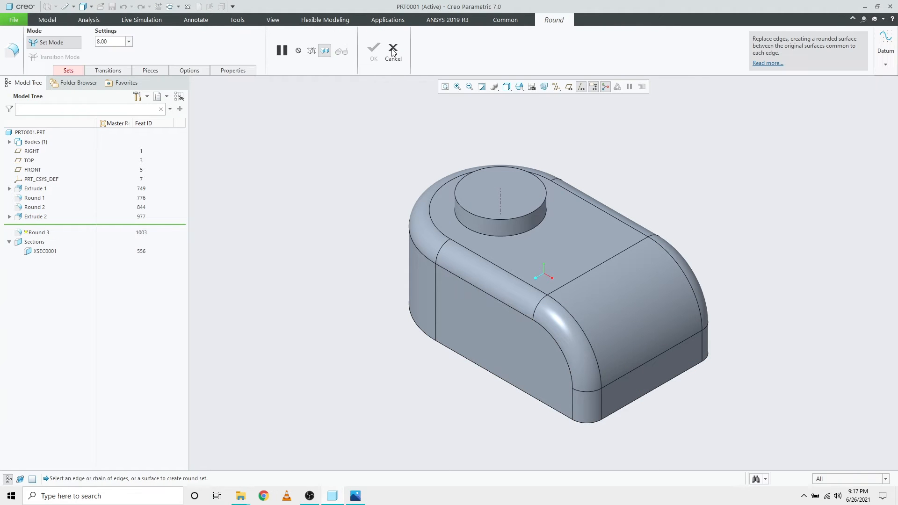
pyautogui.click(498, 237)
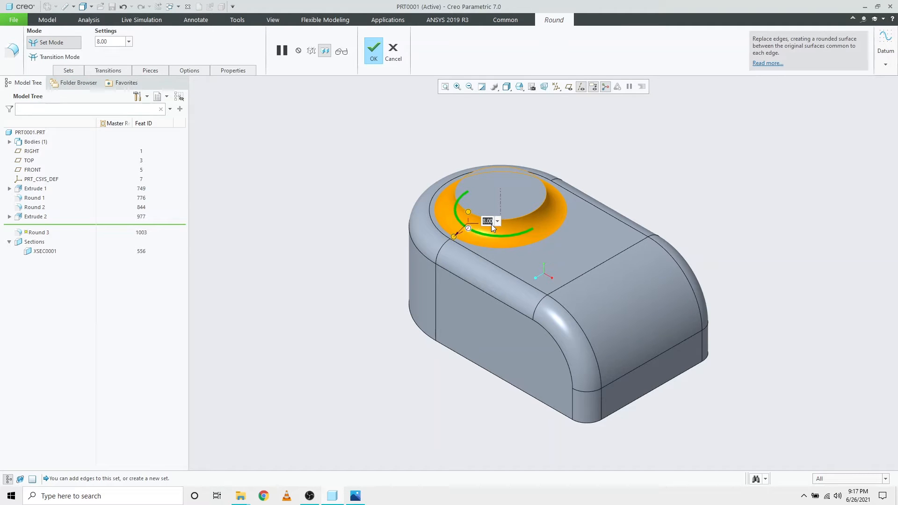
pyautogui.write('5')
pyautogui.press('Return')
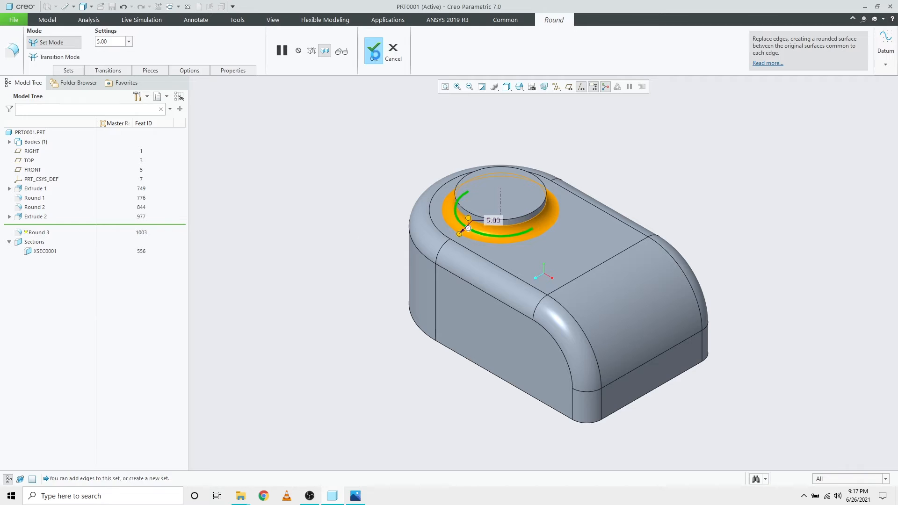
pyautogui.click(374, 53)
# Check the wall thickness in the reference drawing and start a Shell that removes the block's flat bottom face
pyautogui.hotkey('alt', 'Tab')
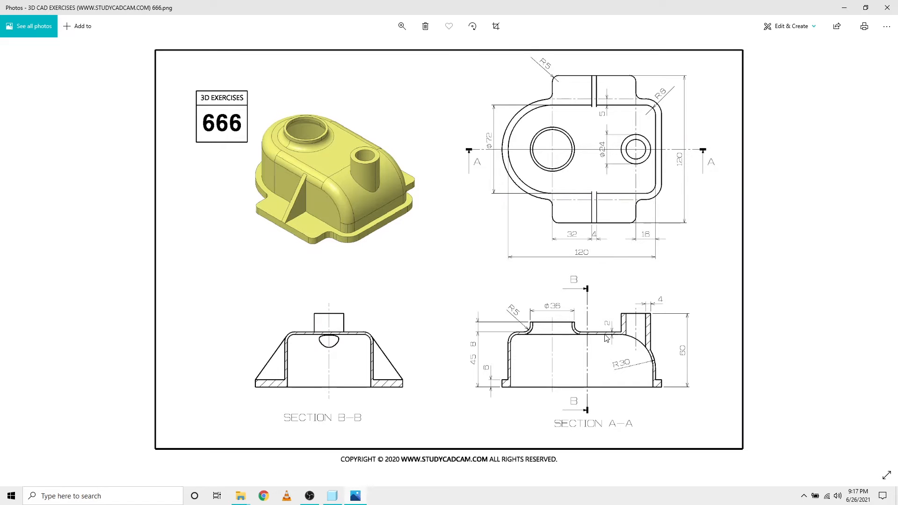
pyautogui.hotkey('alt', 'Tab')
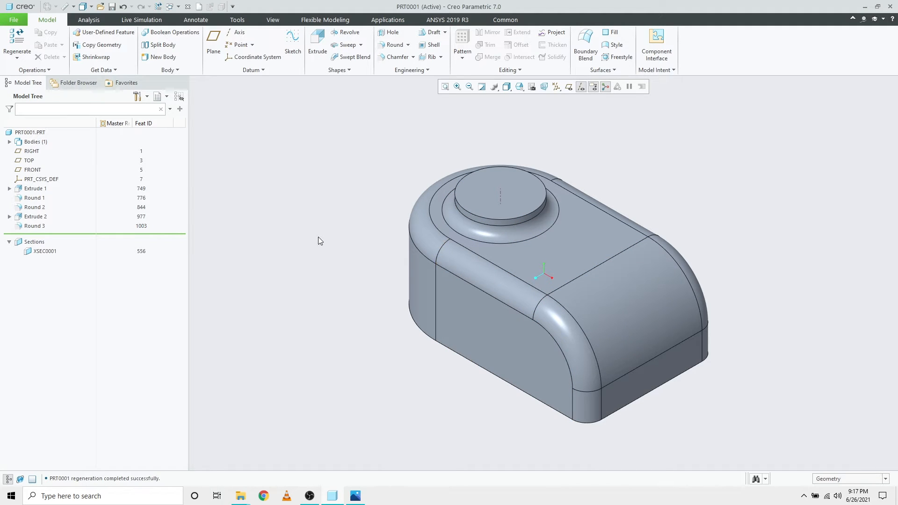
pyautogui.moveTo(344, 308); pyautogui.dragTo(353, 195, button='middle')
pyautogui.hotkey('ctrl', 'd')
pyautogui.click(429, 45)
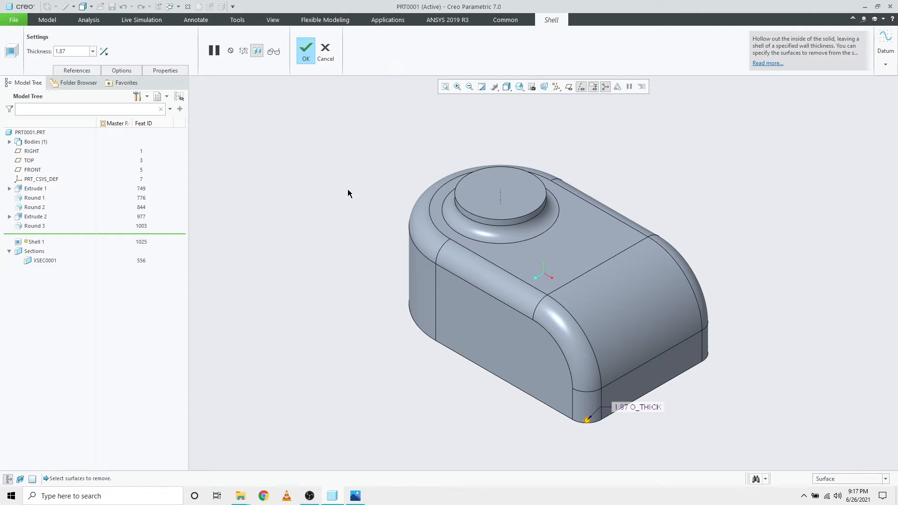
pyautogui.moveTo(330, 296); pyautogui.dragTo(335, 223, button='middle')
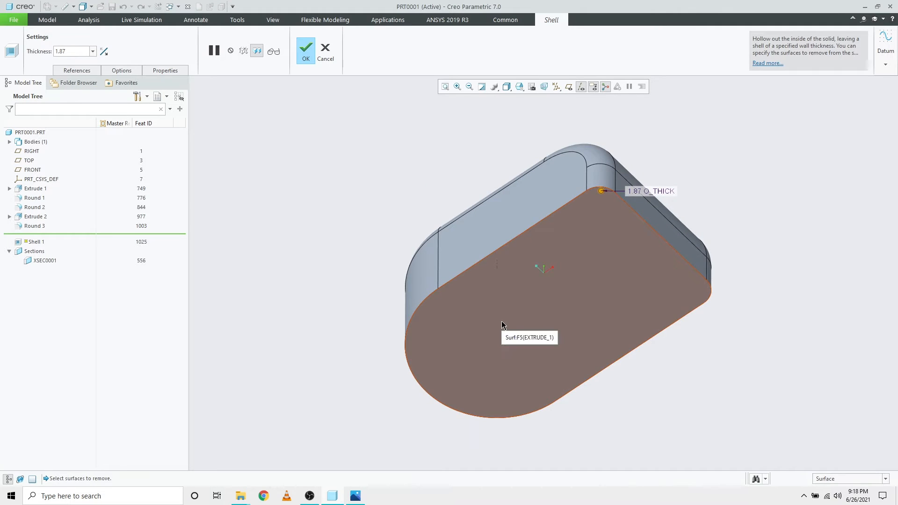
pyautogui.click(501, 321)
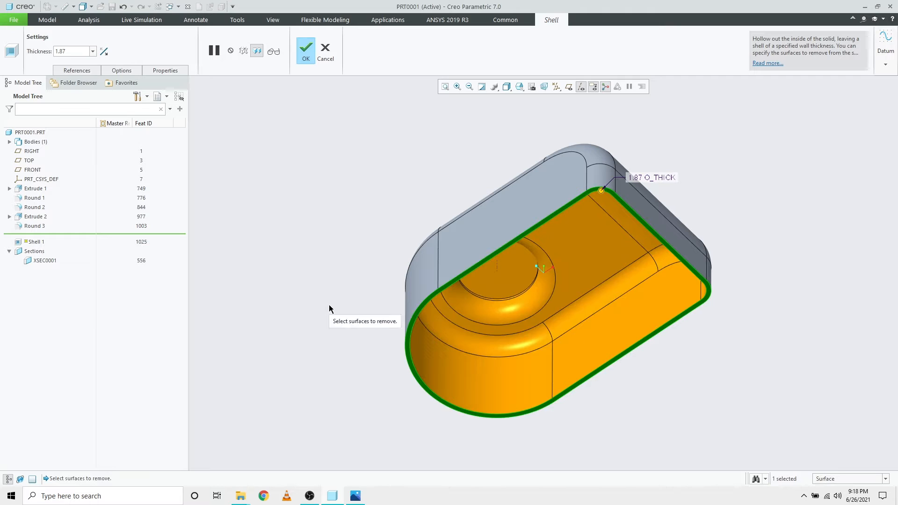
# Recheck the drawing, add the boss's top face to the shell's removed surfaces, and complete the shell with thickness 2
pyautogui.hotkey('alt', 'Tab')
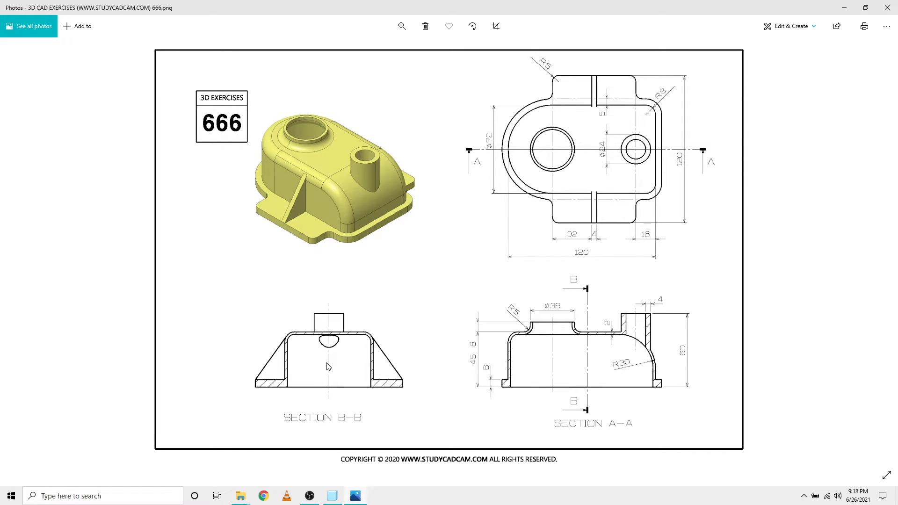
pyautogui.hotkey('alt', 'Tab')
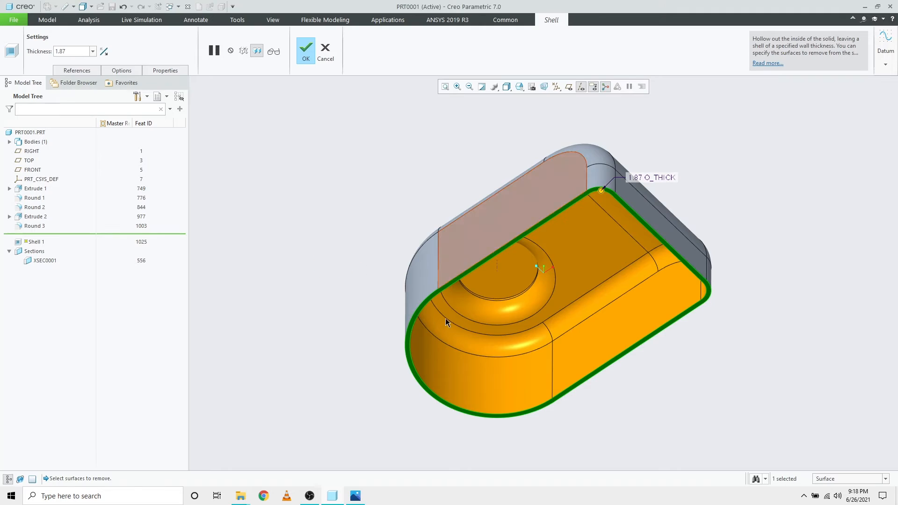
pyautogui.moveTo(353, 321); pyautogui.dragTo(351, 380, button='middle')
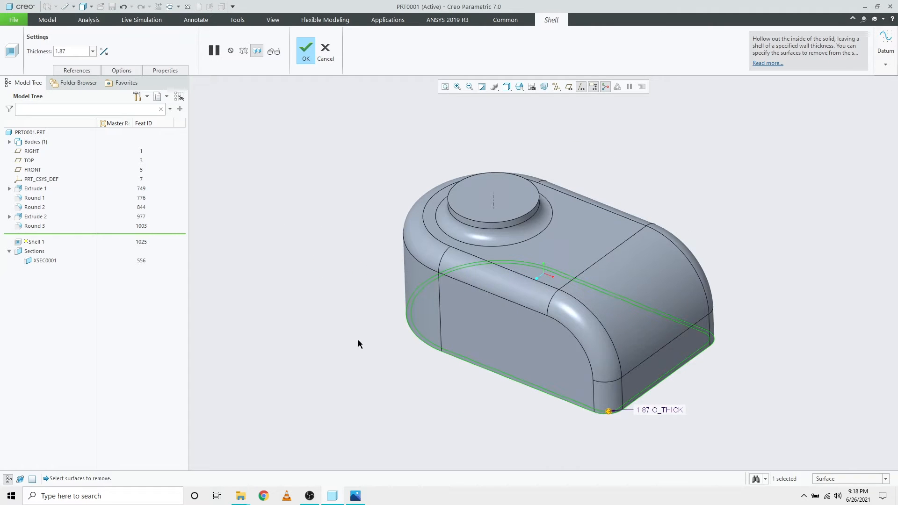
pyautogui.keyDown('ctrl'); pyautogui.click(457, 213); pyautogui.keyUp('ctrl')
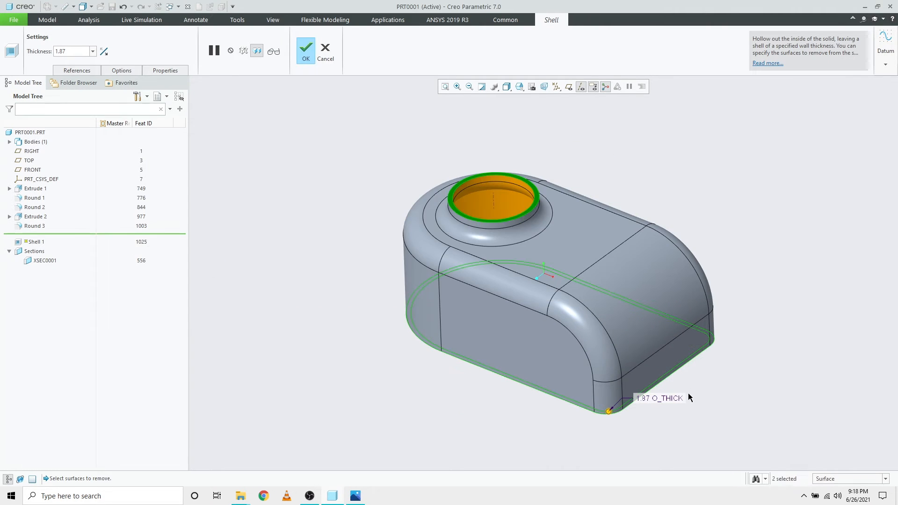
pyautogui.doubleClick(671, 399)
pyautogui.write('2')
pyautogui.press('Return')
pyautogui.click(305, 52)
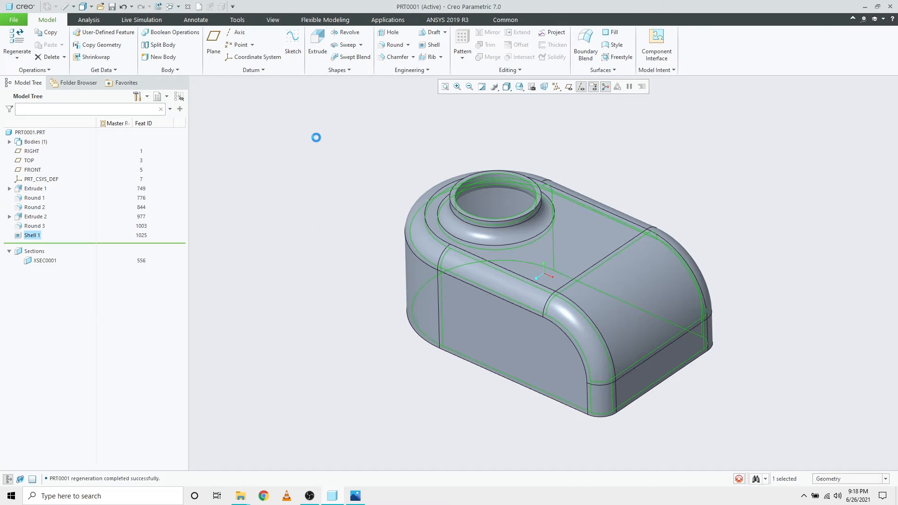
pyautogui.click(354, 284)
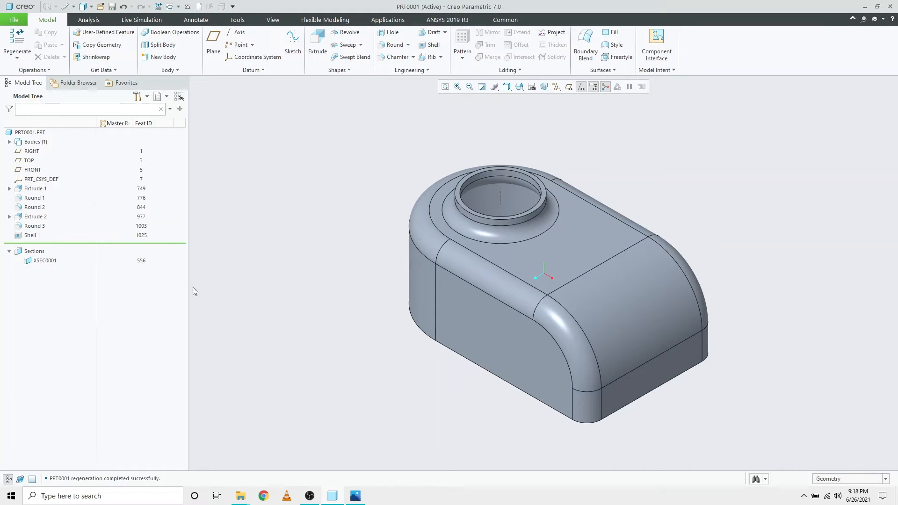
# Check the second boss's height in the drawing, display the datum planes, and create a datum plane offset 60 above the TOP plane
pyautogui.hotkey('alt', 'Tab')
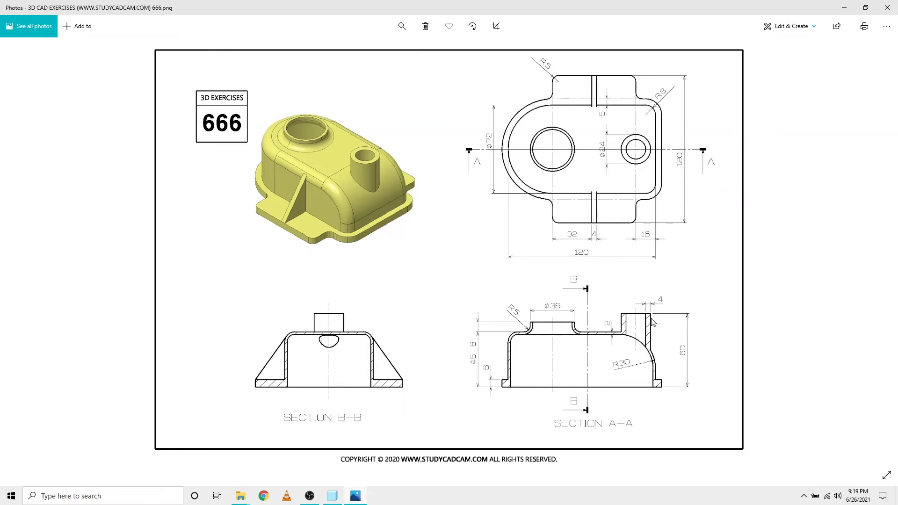
pyautogui.hotkey('alt', 'Tab')
pyautogui.click(214, 242)
pyautogui.hotkey('alt', 'Tab')
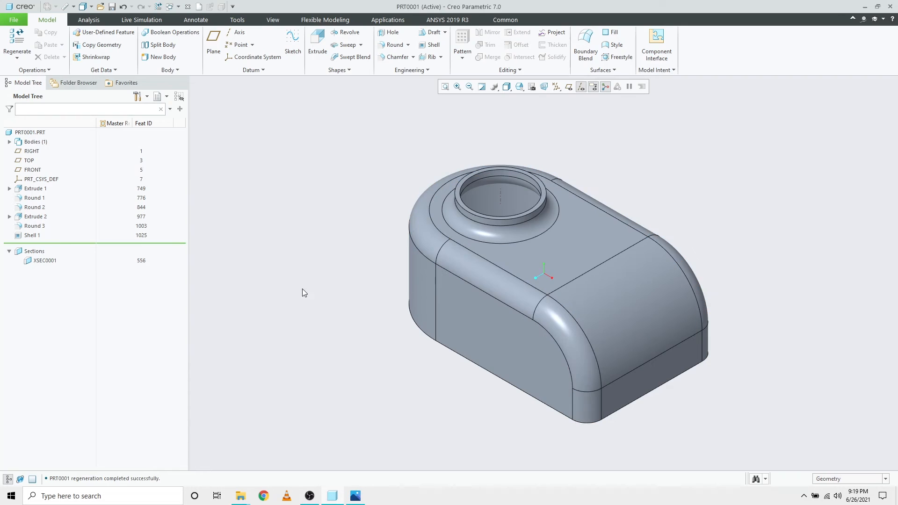
pyautogui.click(572, 91)
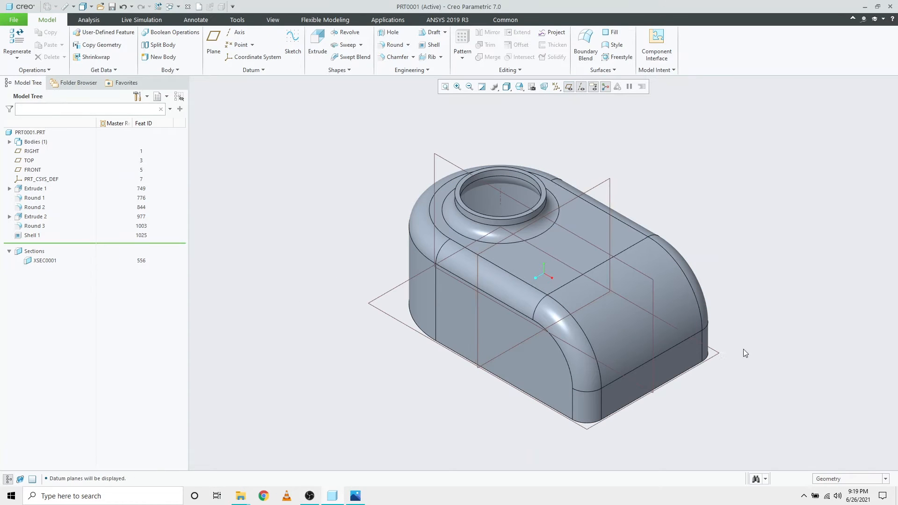
pyautogui.click(720, 358)
pyautogui.click(759, 311)
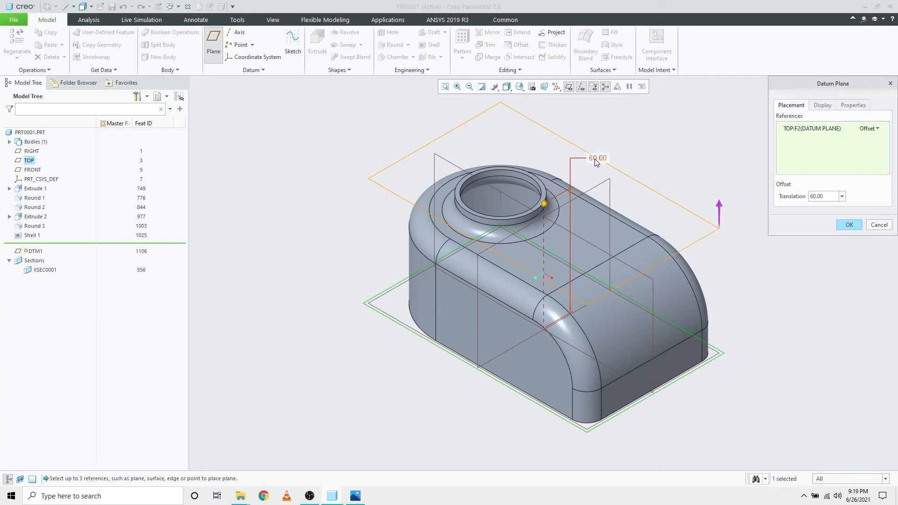
pyautogui.click(849, 224)
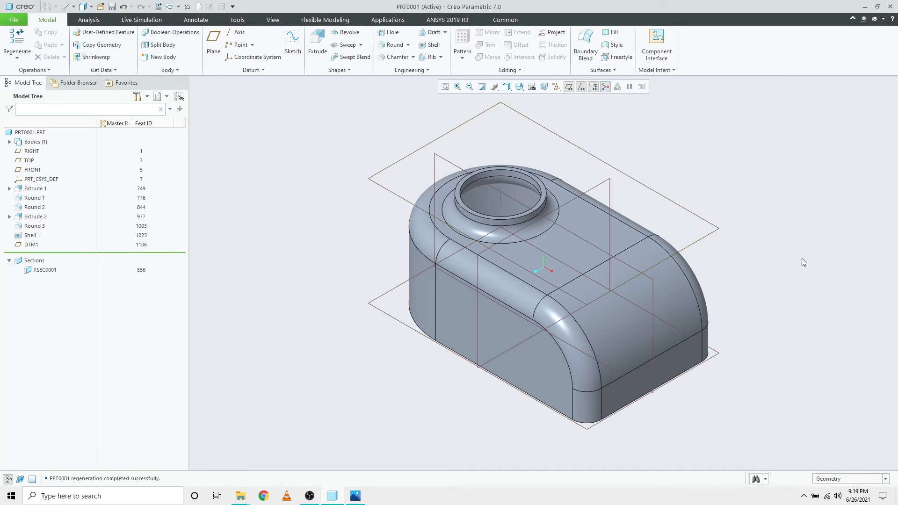
# Start an extrusion sketch on the new offset datum plane, orient it parallel to the screen, and check the second boss in the reference drawing
pyautogui.click(706, 239)
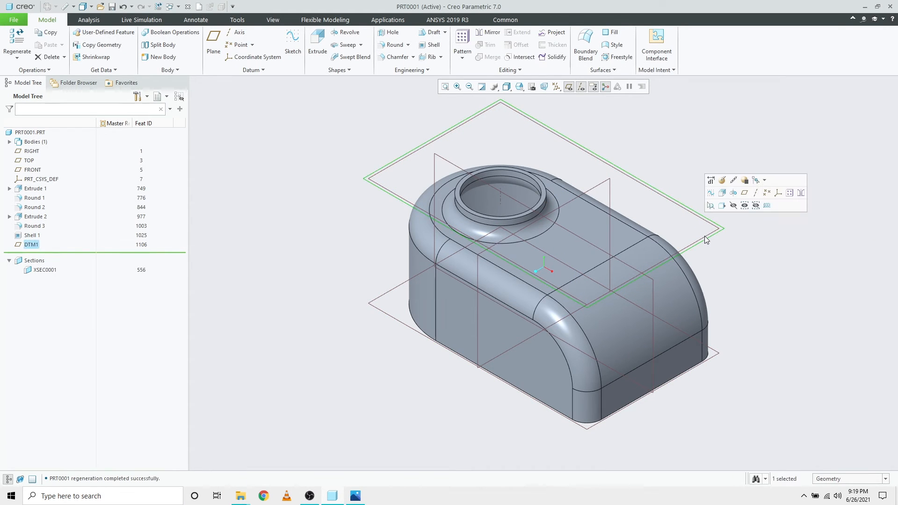
pyautogui.click(721, 193)
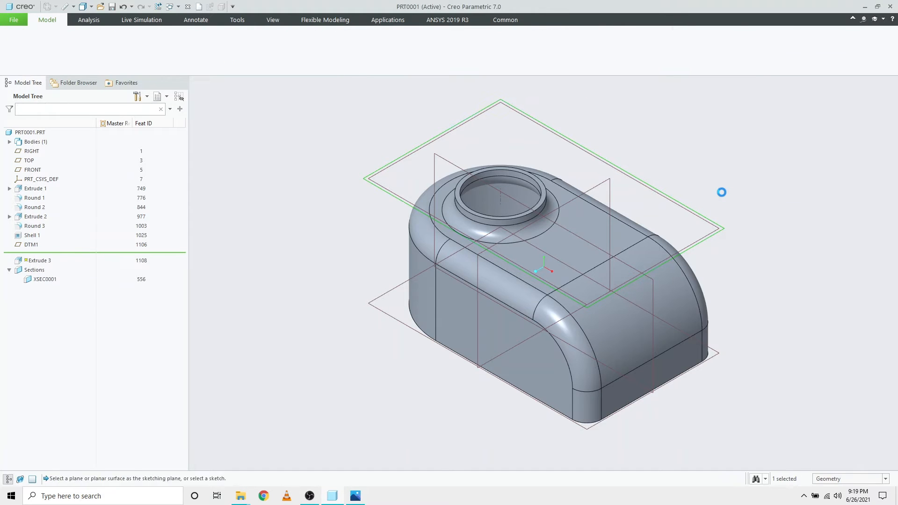
pyautogui.click(575, 87)
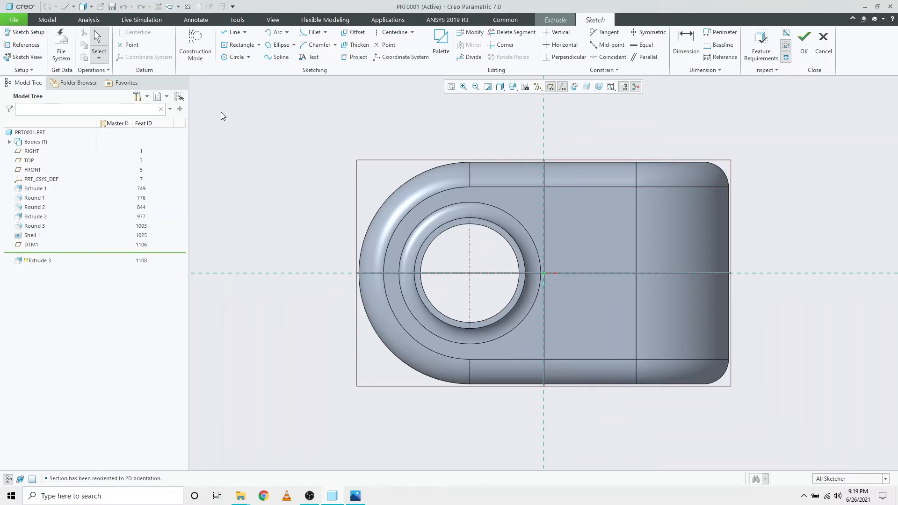
pyautogui.hotkey('alt', 'Tab')
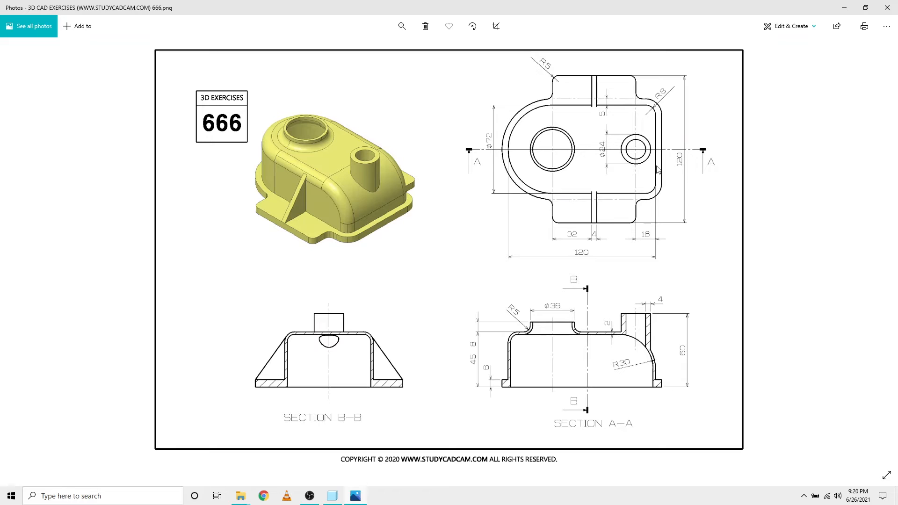
# Sketch a circle about 13.6 in diameter on the horizontal centreline, between the first boss and the block's straight end
pyautogui.hotkey('alt', 'Tab')
pyautogui.click(377, 247)
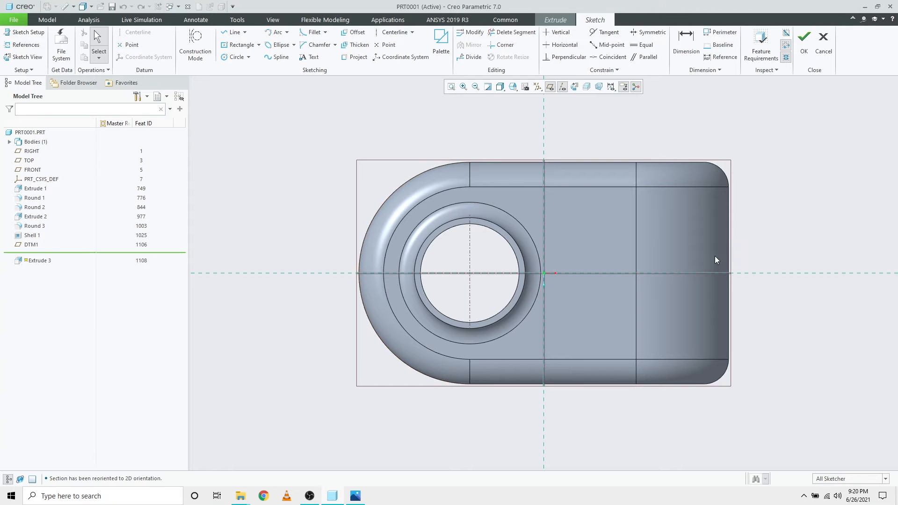
pyautogui.click(613, 274)
pyautogui.middleClick(620, 305)
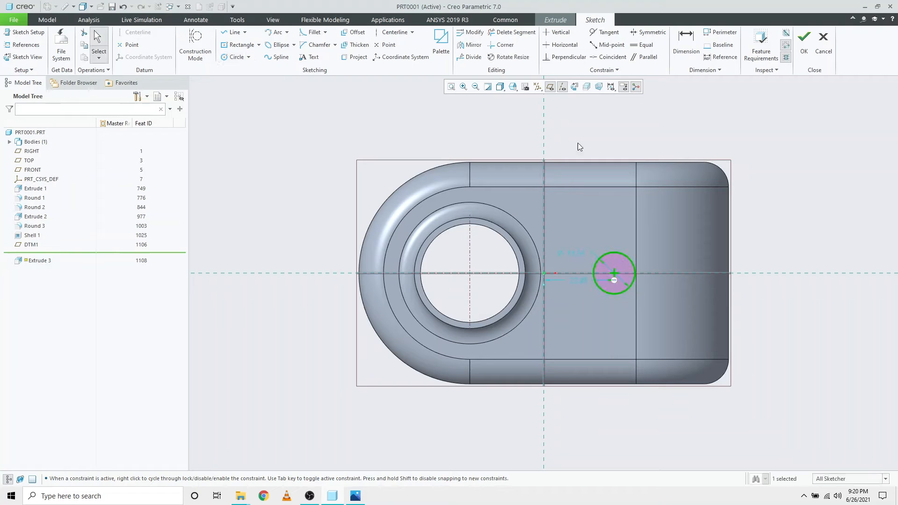
# Dimension the circle's centre 16 from the block's straight end edge
pyautogui.click(687, 51)
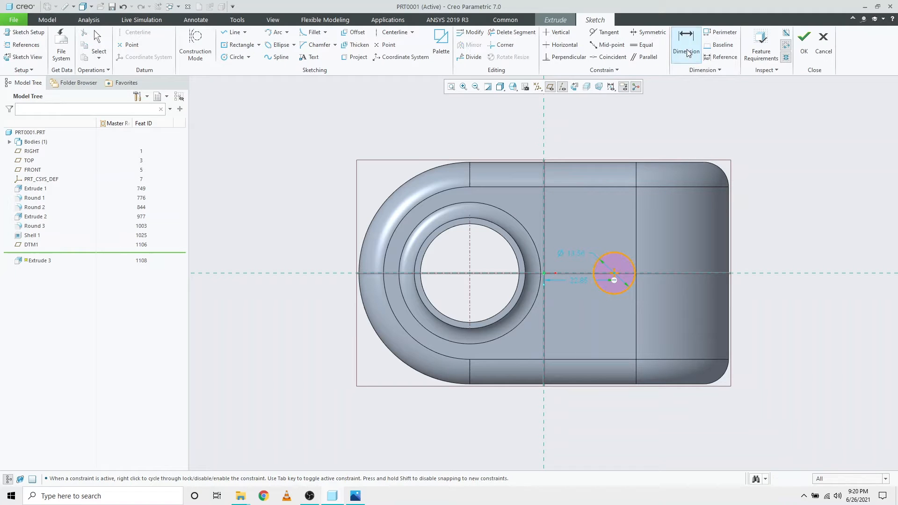
pyautogui.click(615, 277)
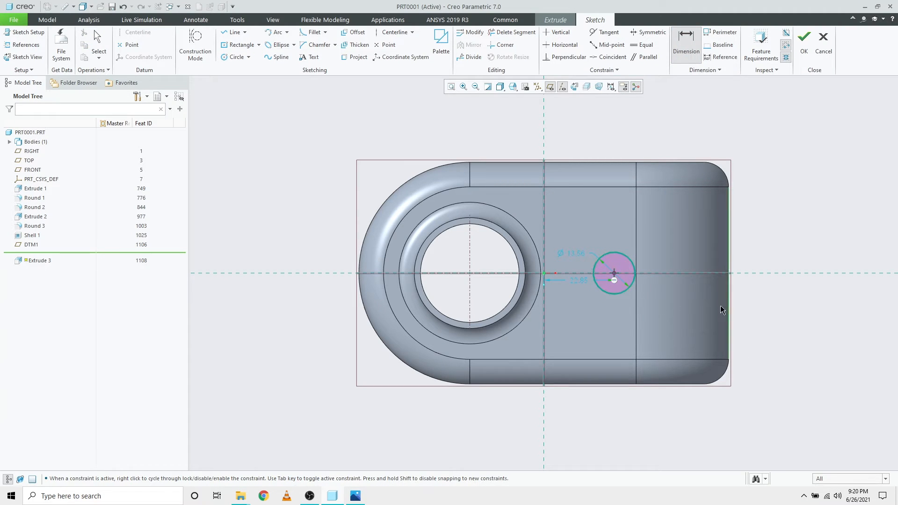
pyautogui.middleClick(660, 419)
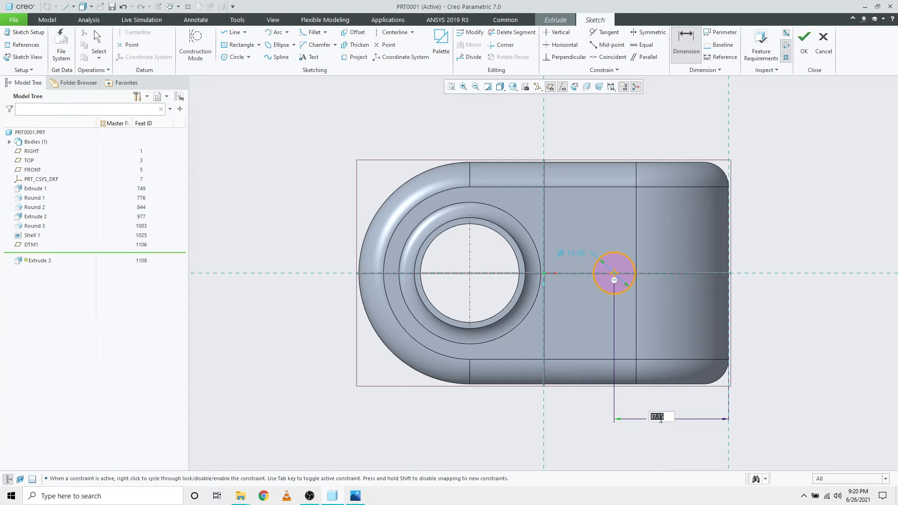
pyautogui.write('16')
pyautogui.press('Return')
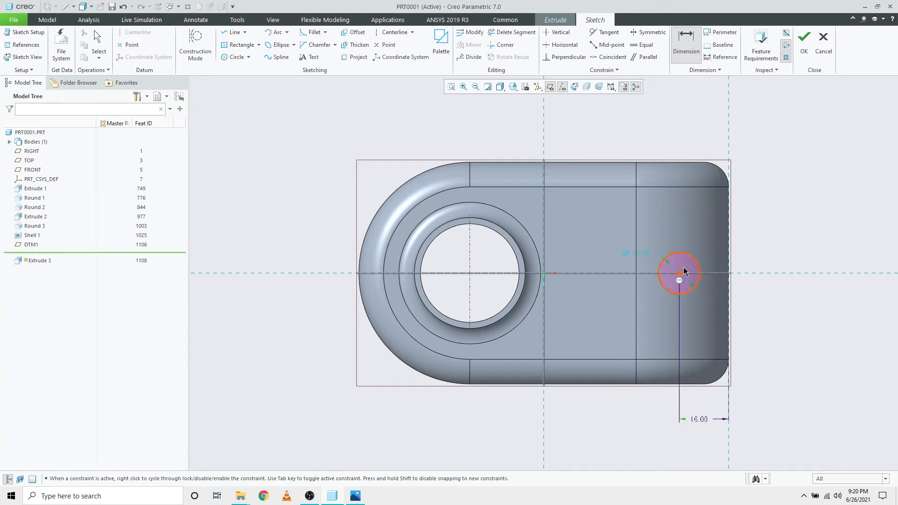
# Set the circle's diameter to 24, check it against the reference drawing, and finish the sketch
pyautogui.middleClick(741, 245)
pyautogui.doubleClick(643, 254)
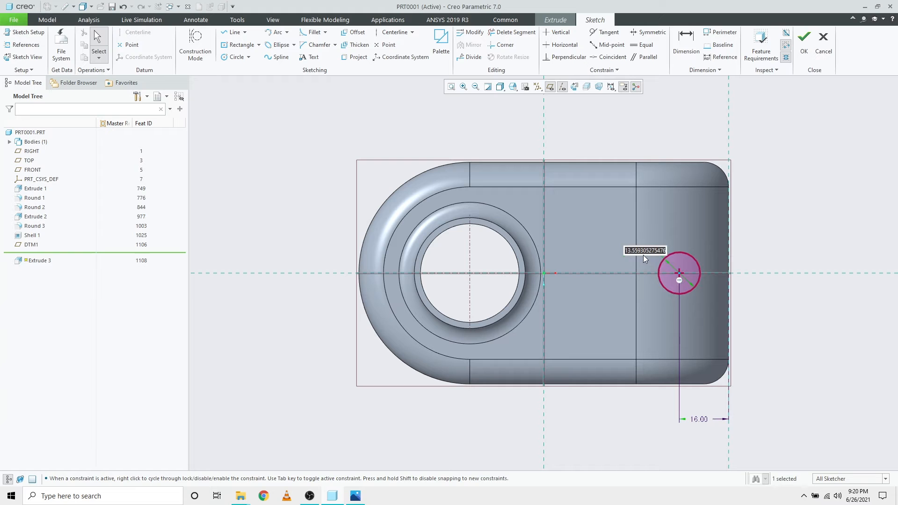
pyautogui.write('24')
pyautogui.press('Return')
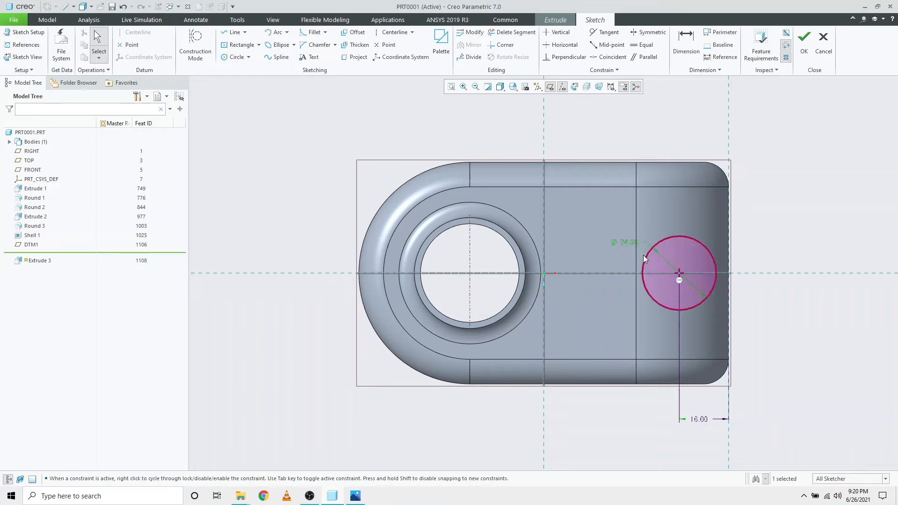
pyautogui.hotkey('alt', 'Tab')
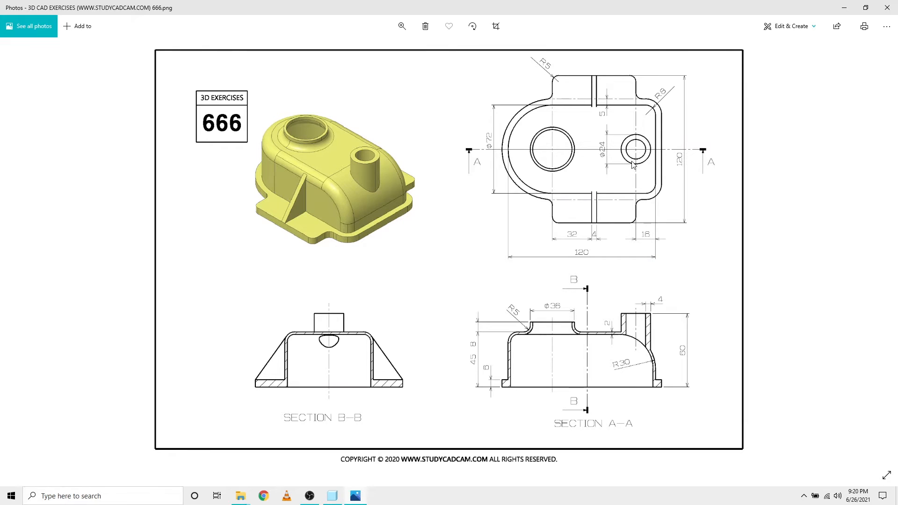
pyautogui.hotkey('alt', 'Tab')
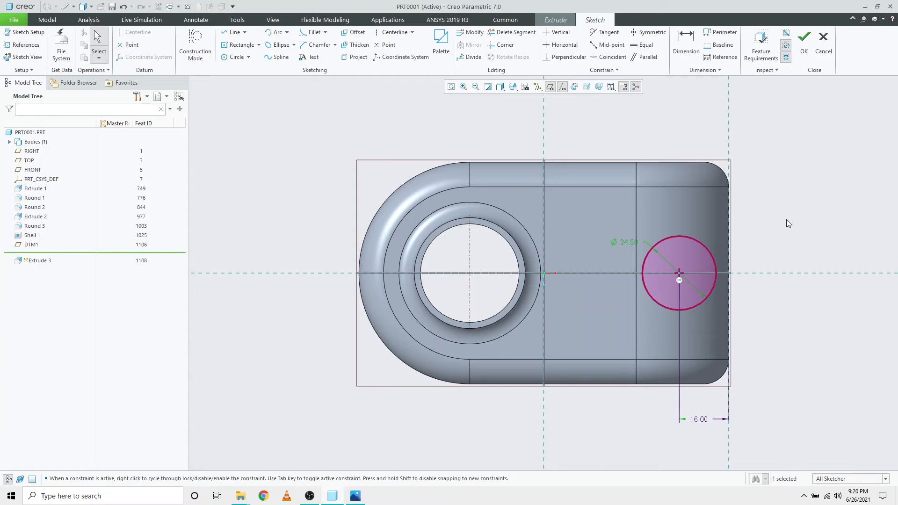
pyautogui.click(804, 45)
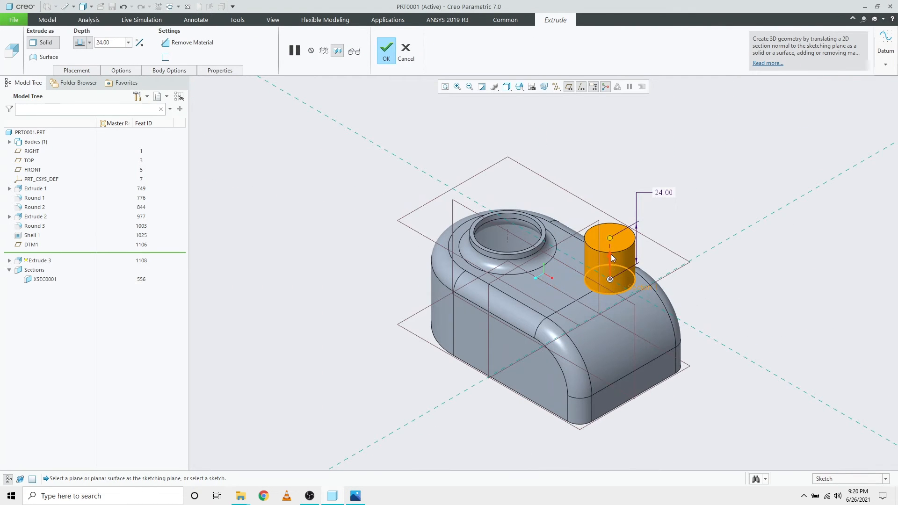
# Flip the extrusion toward the block, end it at the block's curved end face, complete it, and hide the datum planes
pyautogui.moveTo(612, 241); pyautogui.dragTo(610, 222)
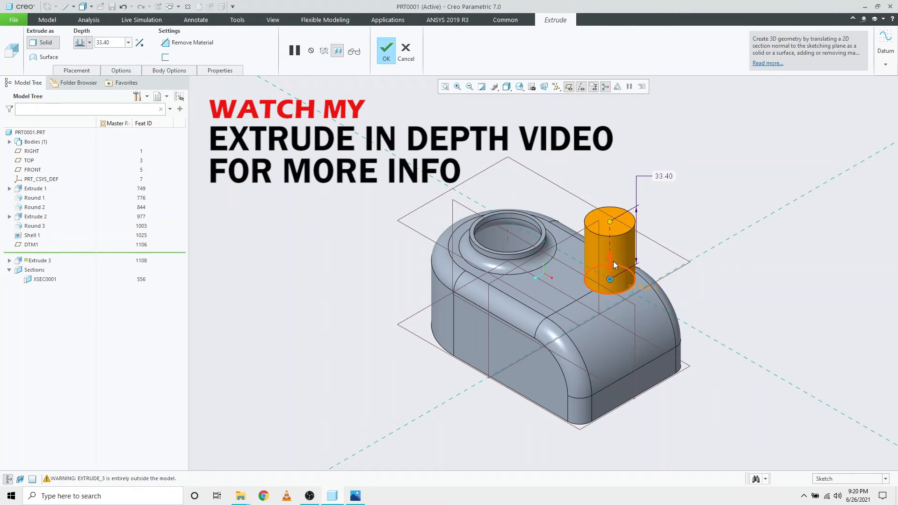
pyautogui.click(608, 264)
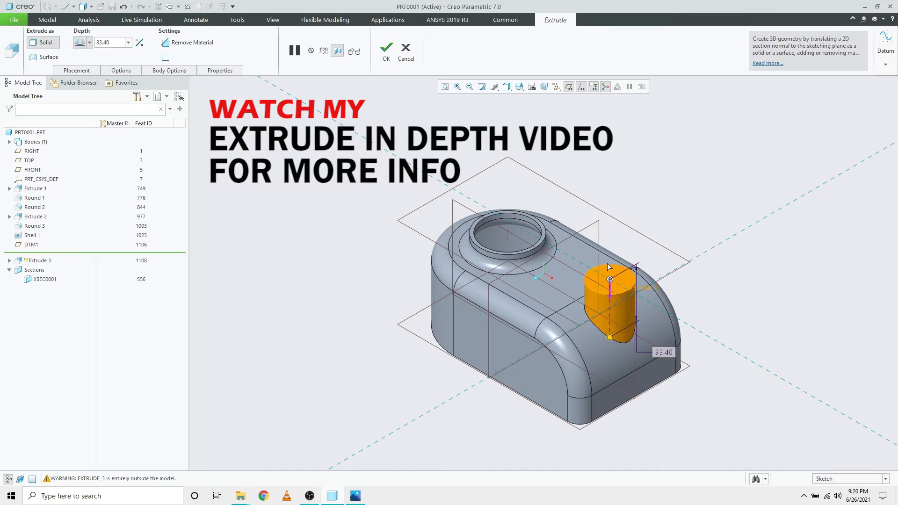
pyautogui.click(89, 42)
pyautogui.click(82, 120)
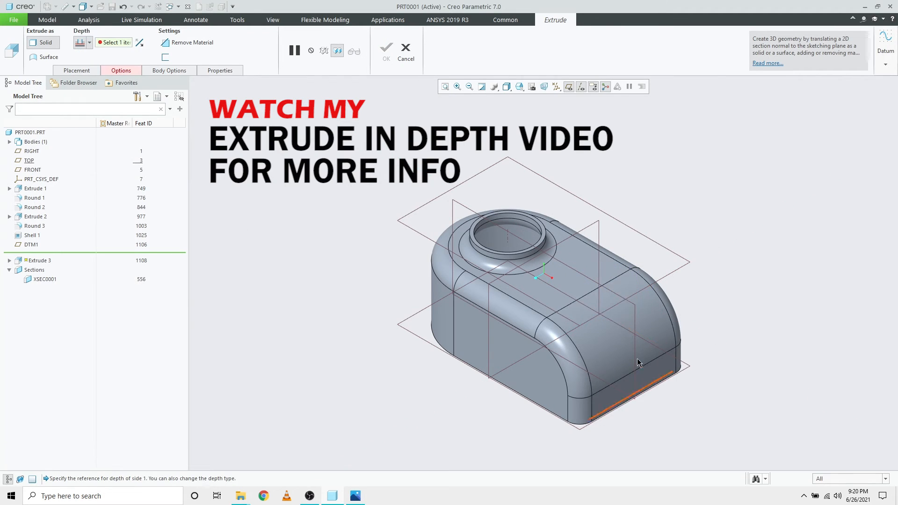
pyautogui.click(584, 362)
pyautogui.moveTo(464, 456); pyautogui.dragTo(477, 430, button='middle')
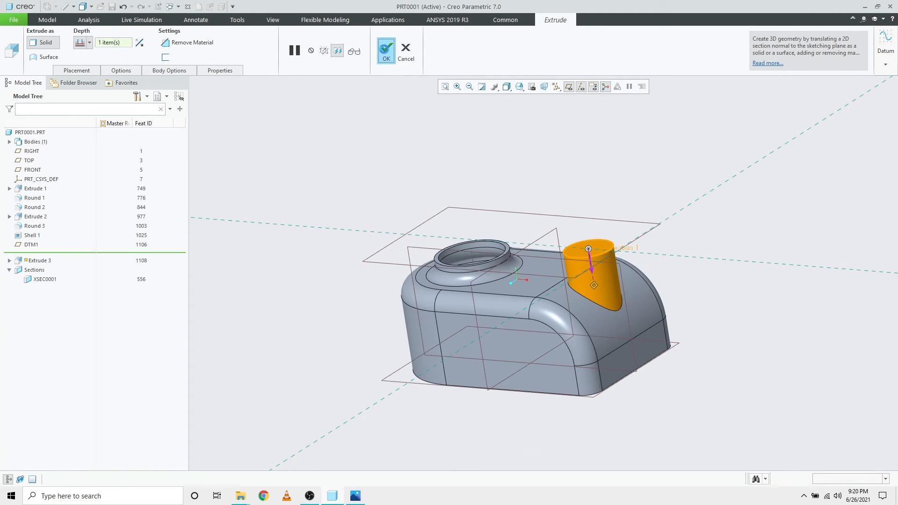
pyautogui.click(439, 128)
pyautogui.moveTo(439, 128); pyautogui.dragTo(437, 172, button='middle')
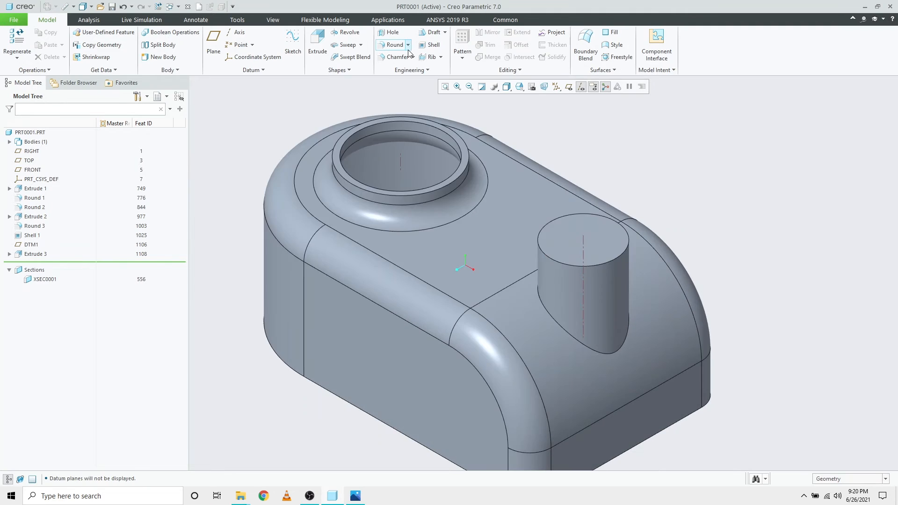
# Check the second boss's bore in the reference drawing and place a 16 diameter simple hole on its top face, coaxial with the boss
pyautogui.hotkey('alt', 'Tab')
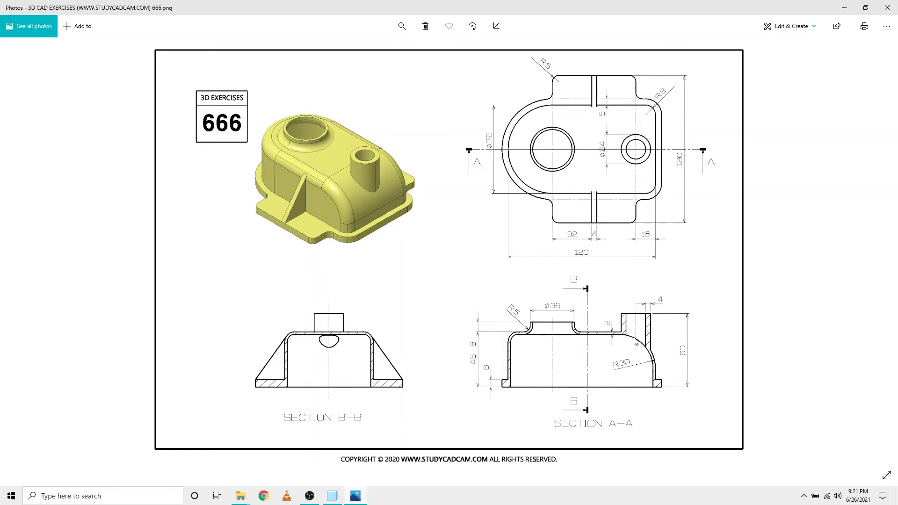
pyautogui.hotkey('alt', 'Tab')
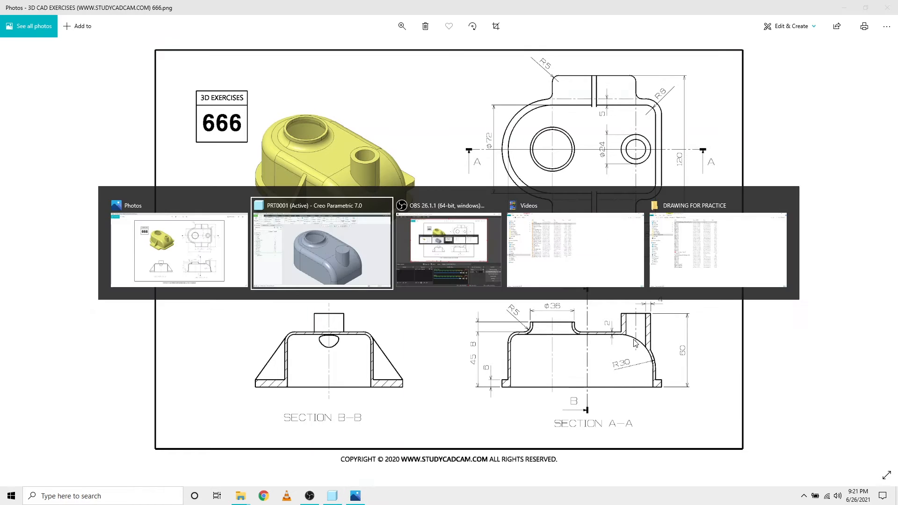
pyautogui.click(612, 241)
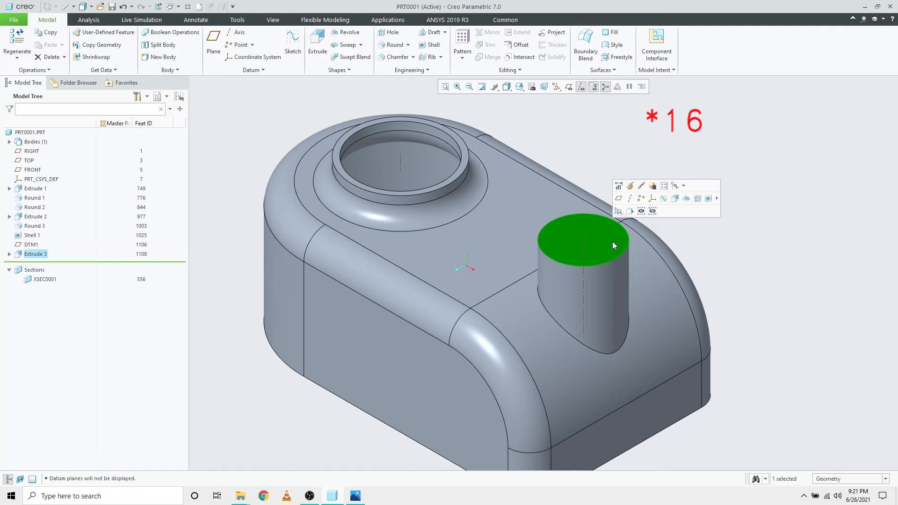
pyautogui.click(697, 199)
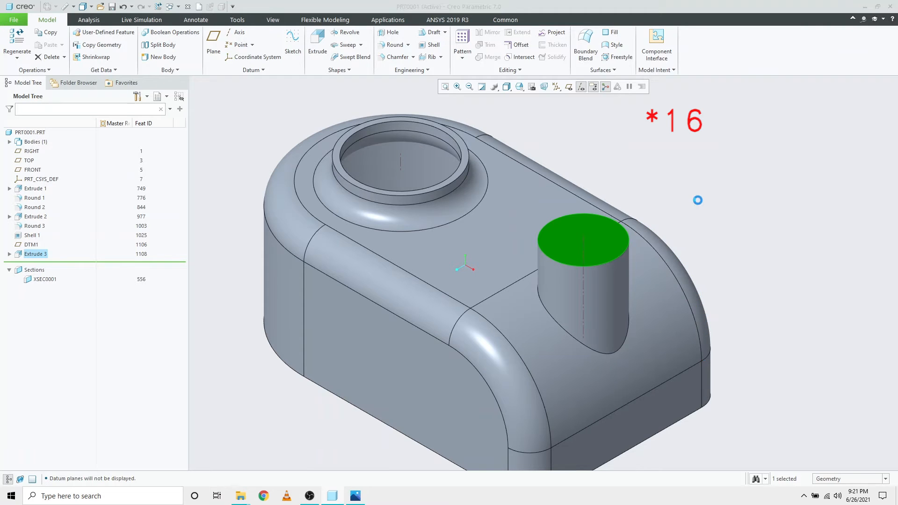
pyautogui.scroll(-4, 587, 247)
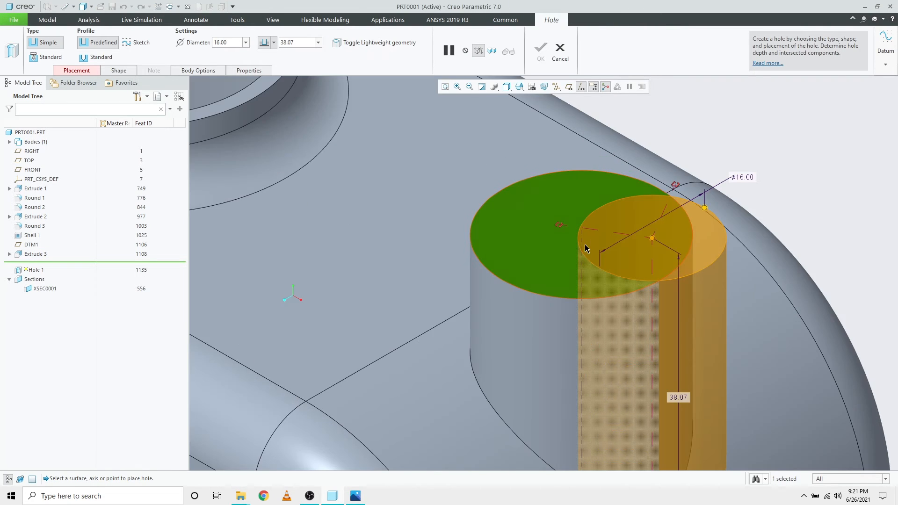
pyautogui.click(579, 256)
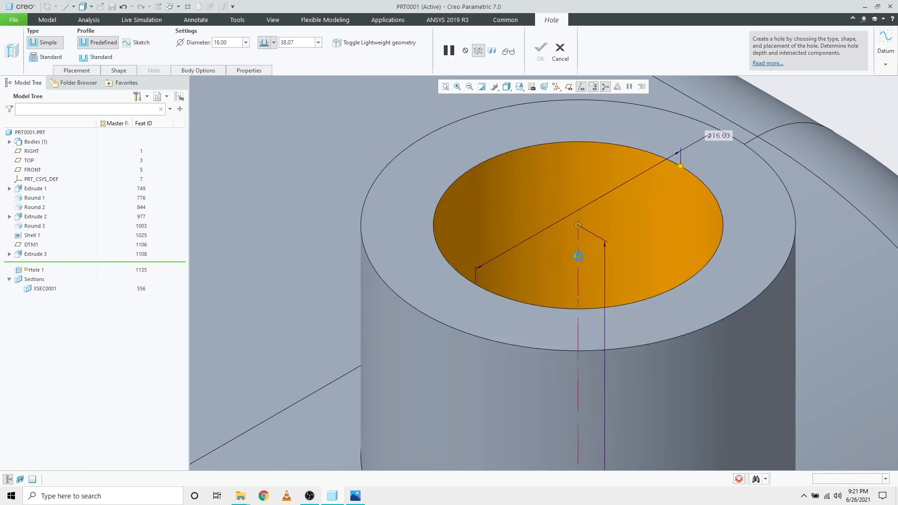
pyautogui.scroll(5, 578, 257)
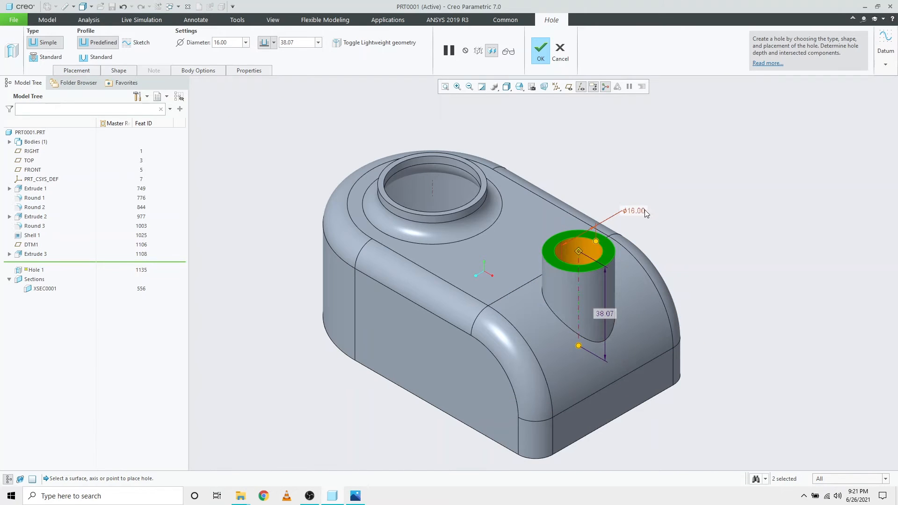
pyautogui.doubleClick(641, 212)
pyautogui.press('Return')
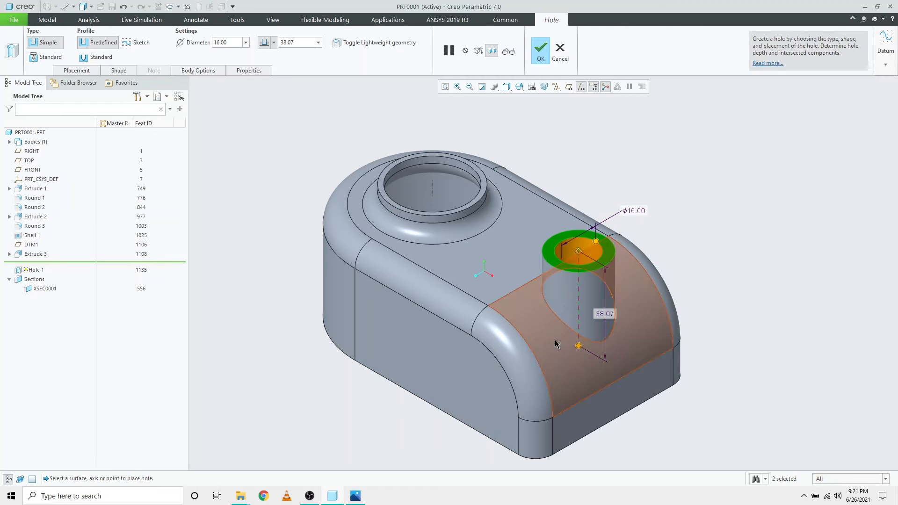
# Set the hole's depth to Through All and complete the hole
pyautogui.rightClick(579, 346)
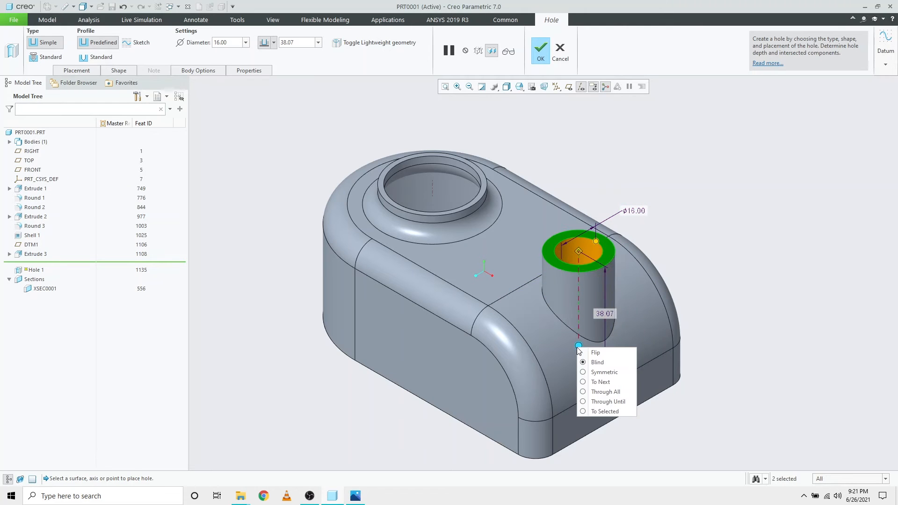
pyautogui.click(605, 392)
pyautogui.moveTo(720, 425); pyautogui.dragTo(730, 352, button='middle')
pyautogui.moveTo(634, 292); pyautogui.dragTo(648, 298, button='middle')
pyautogui.click(540, 58)
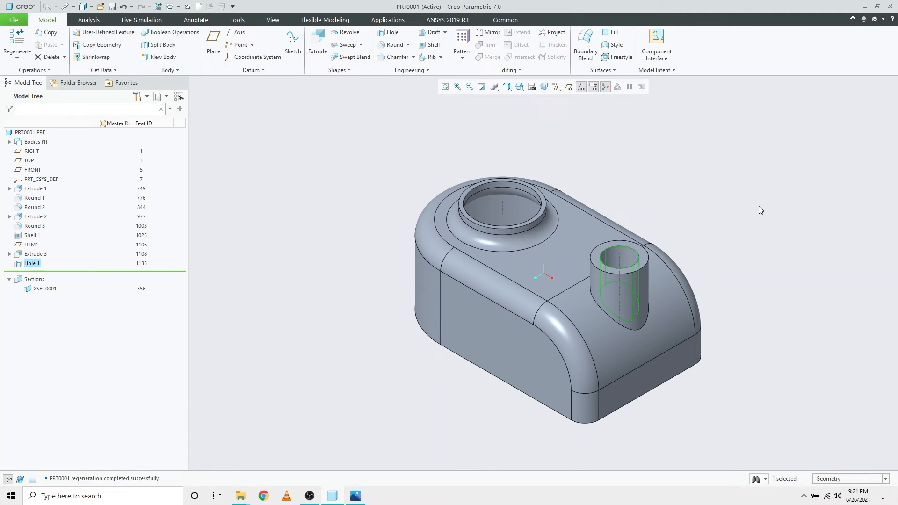
# Start an extrusion sketch on the TOP plane, orient it parallel to the screen, and check the base flange in the reference drawing
pyautogui.moveTo(740, 209); pyautogui.dragTo(390, 199, button='middle')
pyautogui.hotkey('alt', 'Tab')
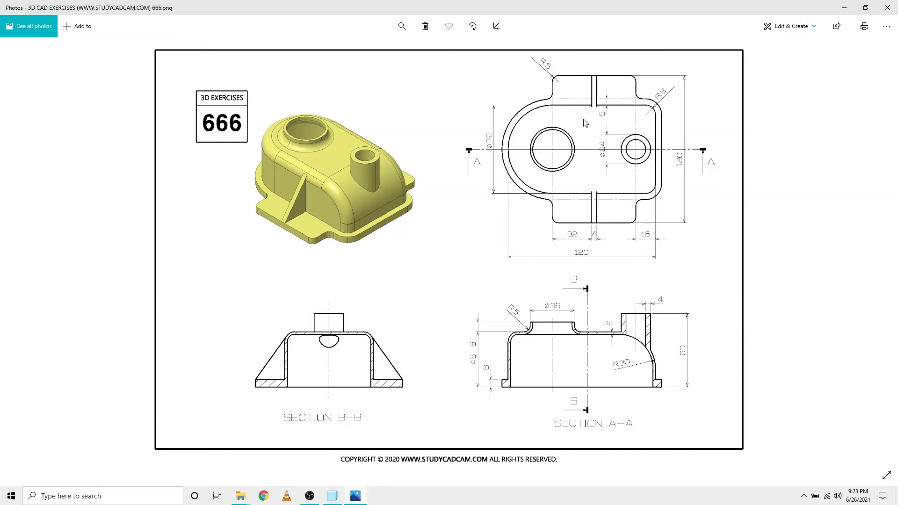
pyautogui.hotkey('alt', 'Tab')
pyautogui.click(347, 312)
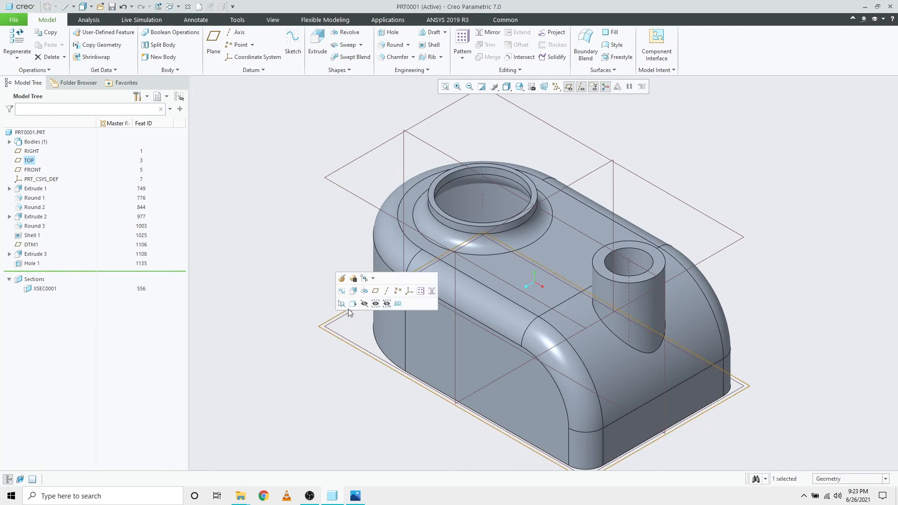
pyautogui.click(353, 292)
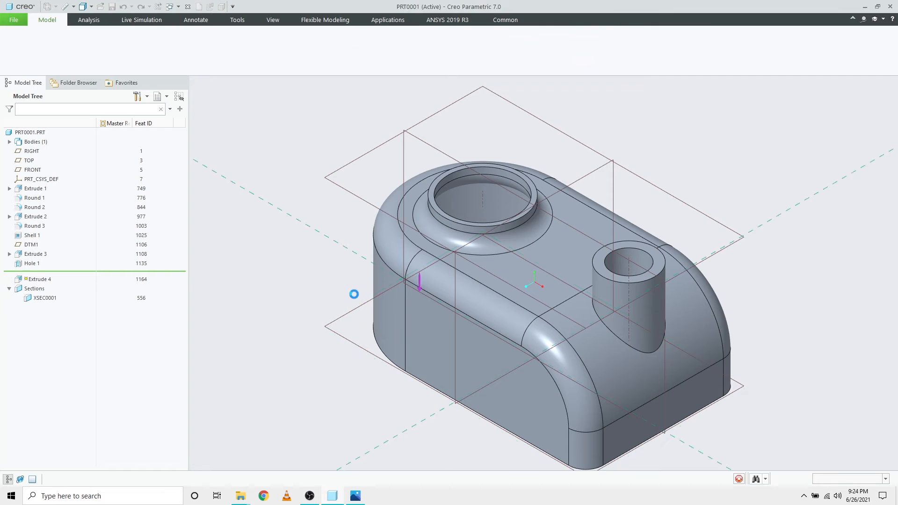
pyautogui.click(573, 89)
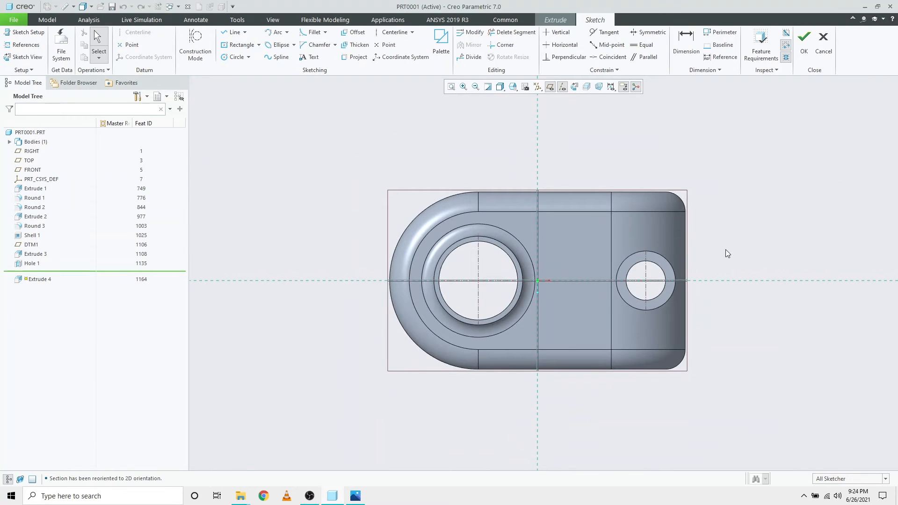
pyautogui.hotkey('alt', 'Tab')
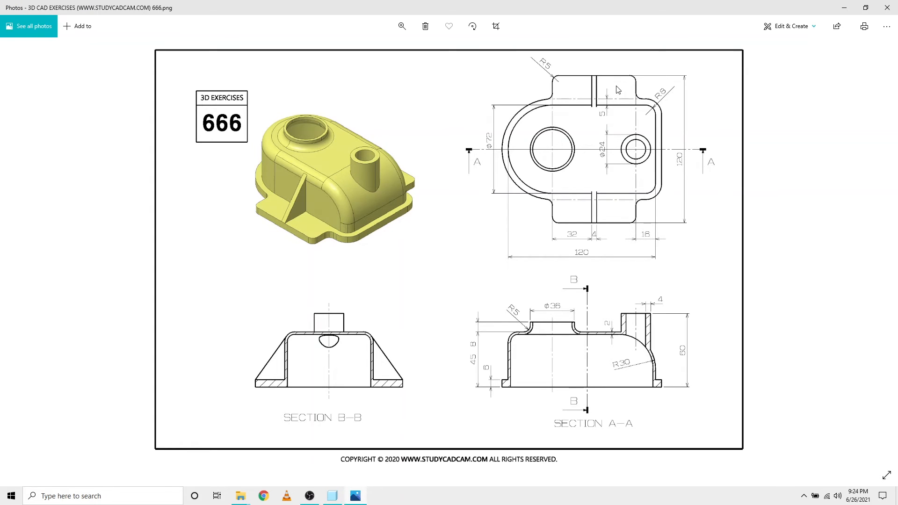
pyautogui.hotkey('alt', 'Tab')
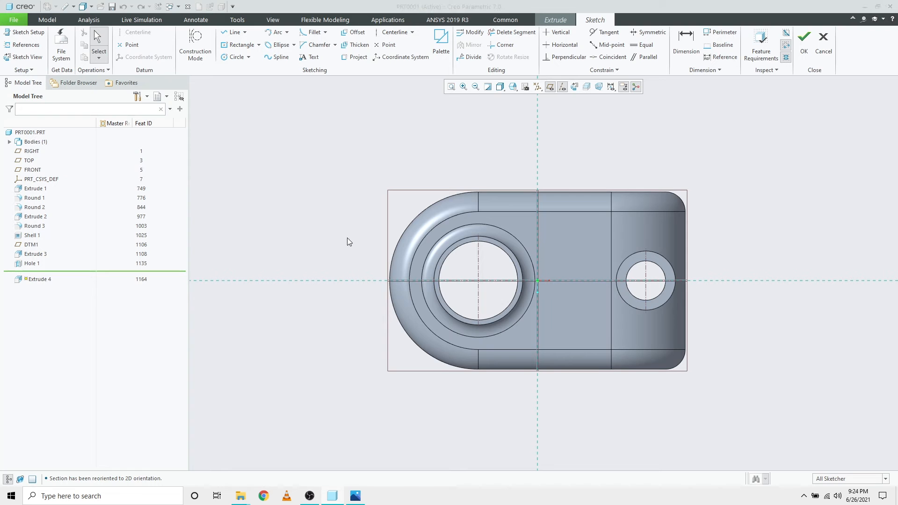
# Offset the block's semicircular end edge outward by 5 in the flange sketch
pyautogui.click(353, 33)
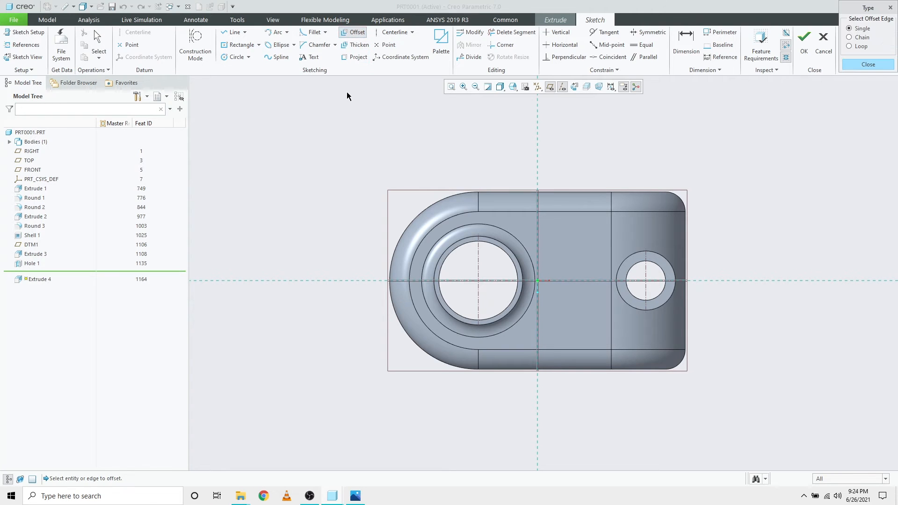
pyautogui.click(420, 209)
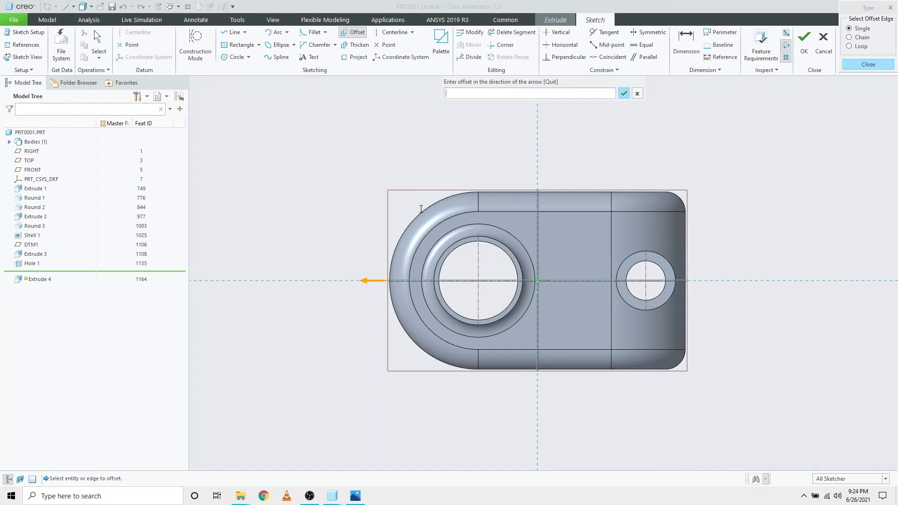
pyautogui.write('5')
pyautogui.press('Return')
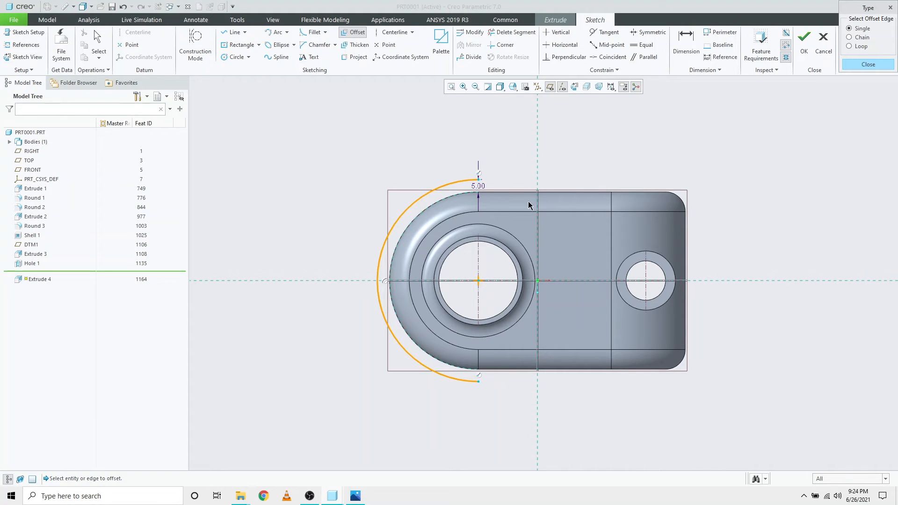
# Offset the block's short upper straight edge and the adjoining rounded corner edge outward by 5 each
pyautogui.click(630, 193)
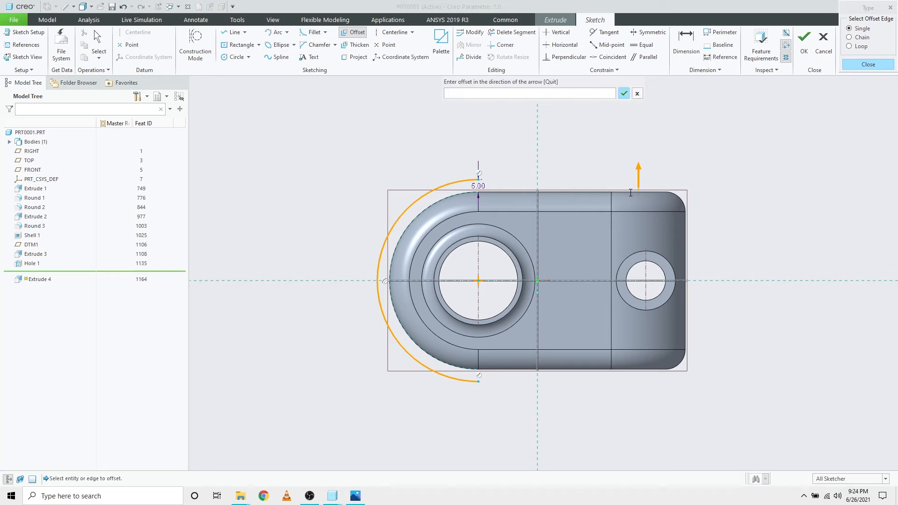
pyautogui.write('5')
pyautogui.press('Return')
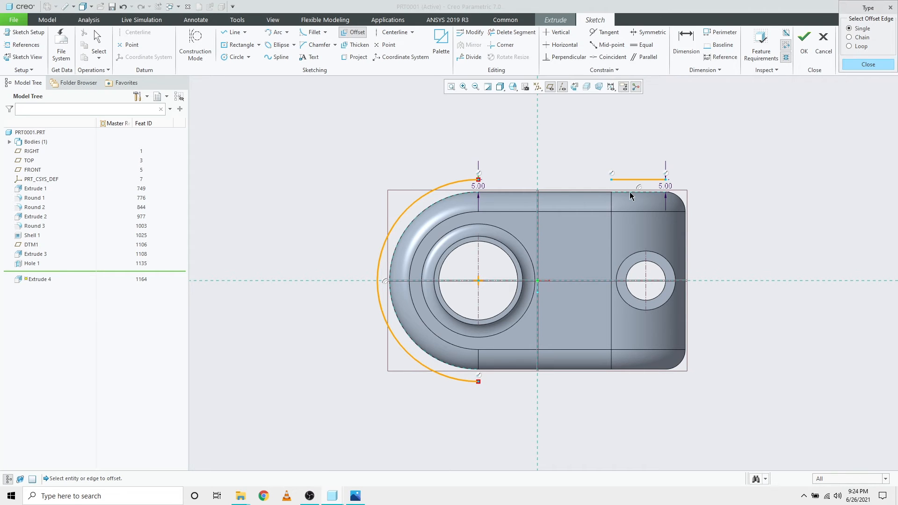
pyautogui.click(670, 192)
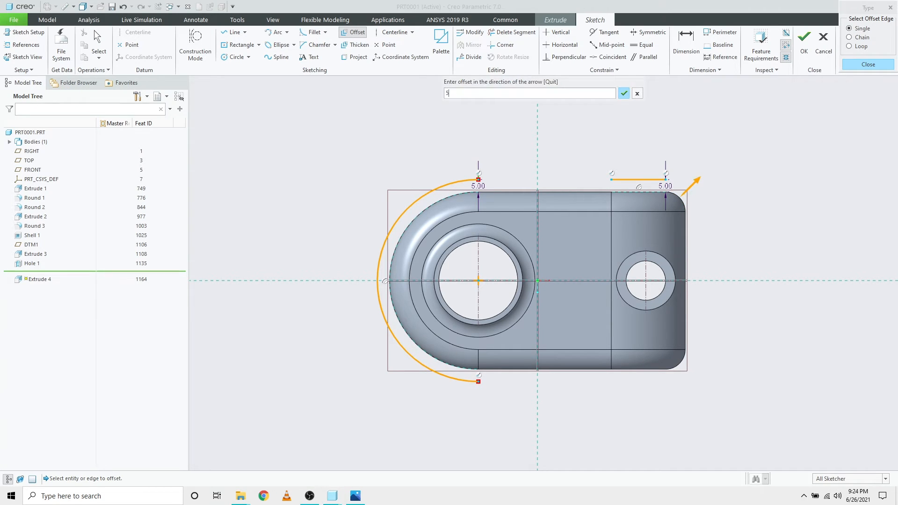
pyautogui.write('5')
pyautogui.press('Return')
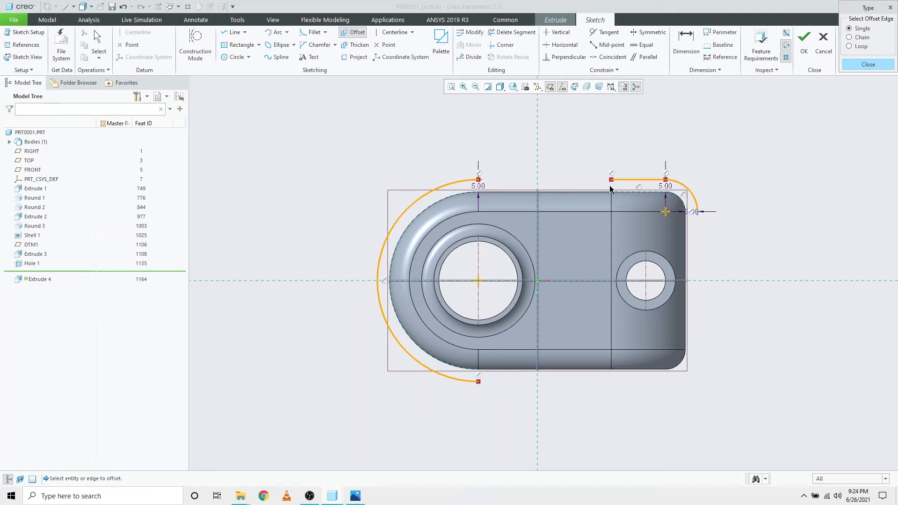
# Check the flange tab in the reference drawing and sketch its three-sided outline from the large arc's upper end to the short offset line
pyautogui.hotkey('alt', 'Tab')
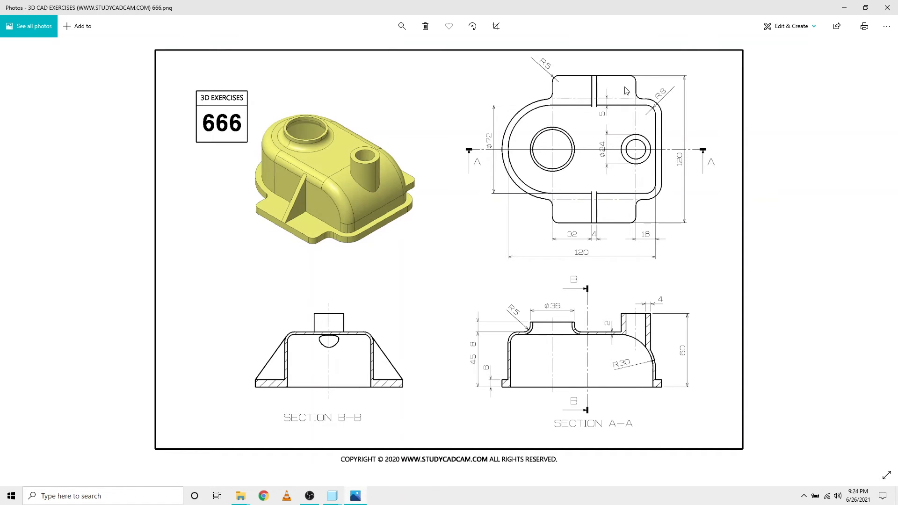
pyautogui.hotkey('alt', 'Tab')
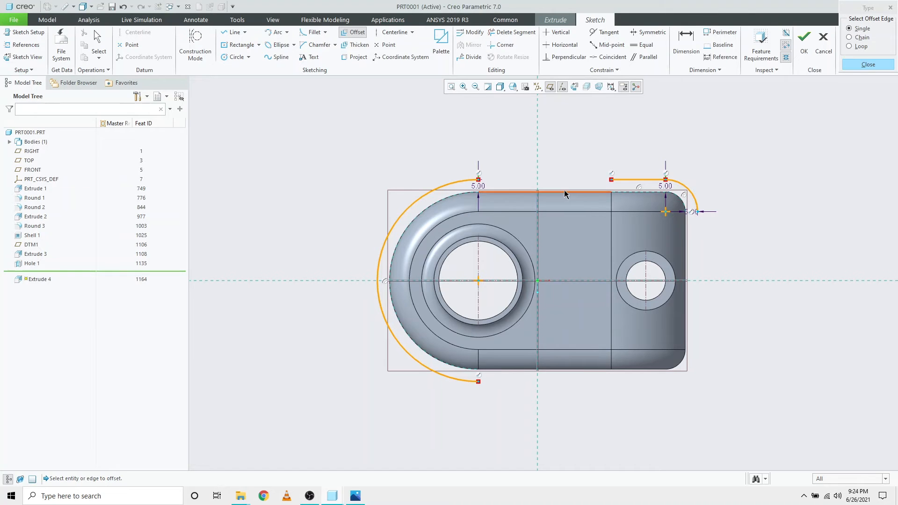
pyautogui.click(884, 68)
pyautogui.click(233, 32)
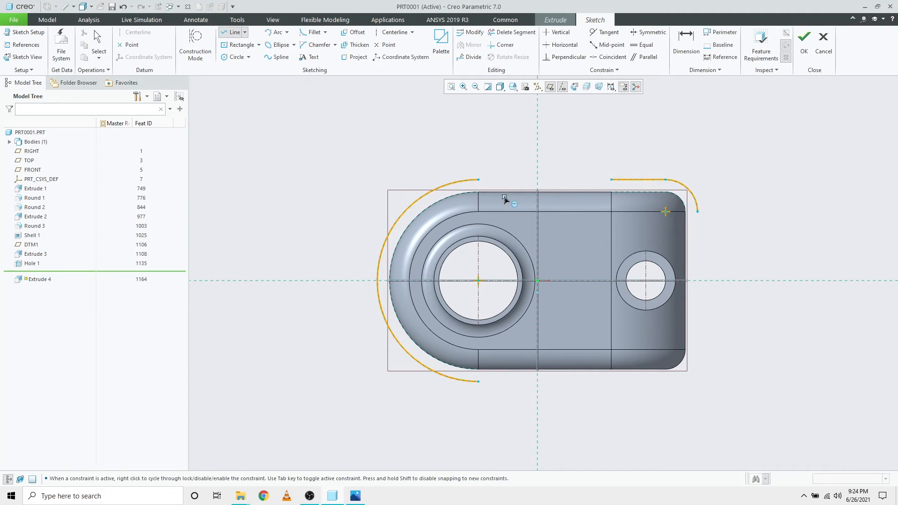
pyautogui.click(478, 179)
pyautogui.click(477, 141)
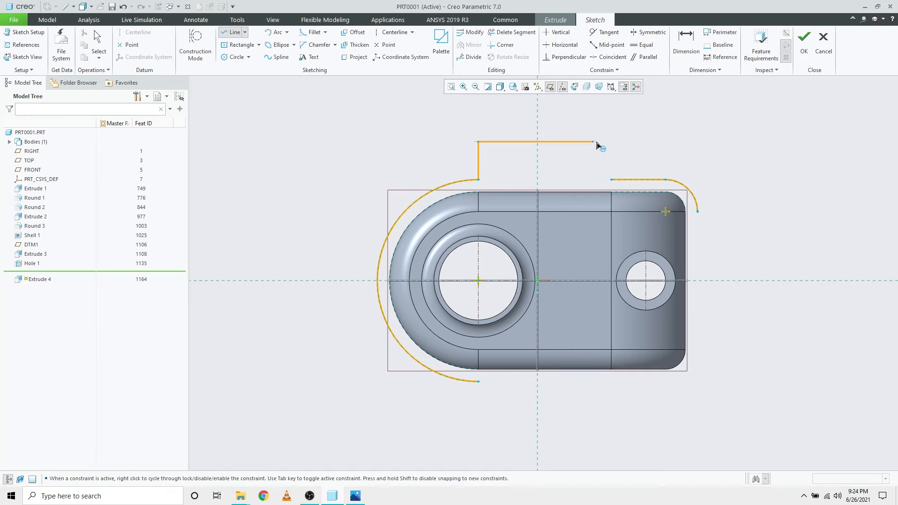
pyautogui.click(611, 141)
pyautogui.click(611, 179)
pyautogui.middleClick(629, 169)
pyautogui.middleClick(629, 169)
# Dimension the tab's outer edge 60 from the horizontal centreline and check the overall flange width in the reference drawing
pyautogui.click(686, 42)
pyautogui.click(574, 142)
pyautogui.middleClick(747, 229)
pyautogui.press('Return')
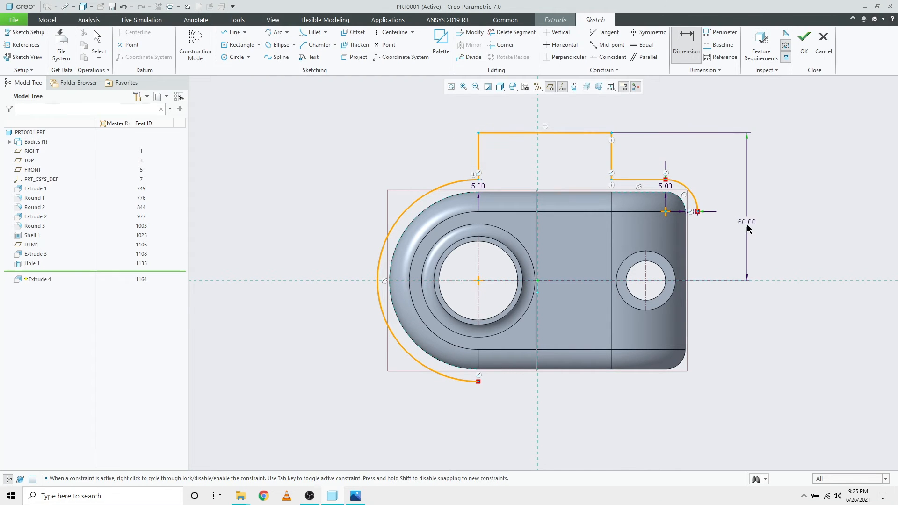
pyautogui.hotkey('alt', 'Tab')
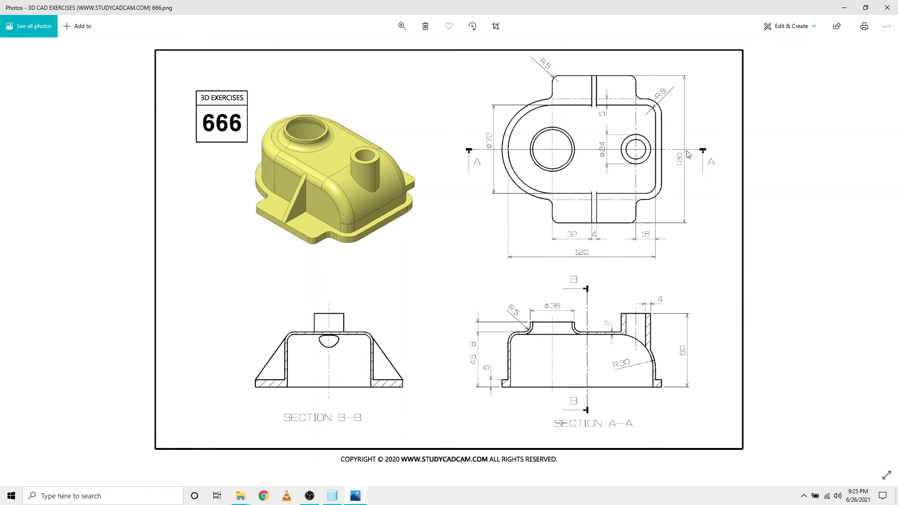
pyautogui.hotkey('alt', 'Tab')
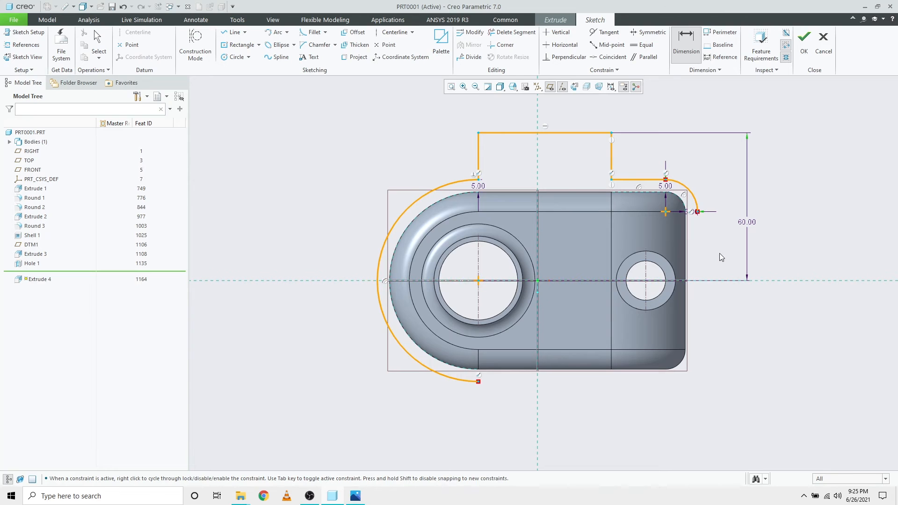
pyautogui.middleClick(719, 256)
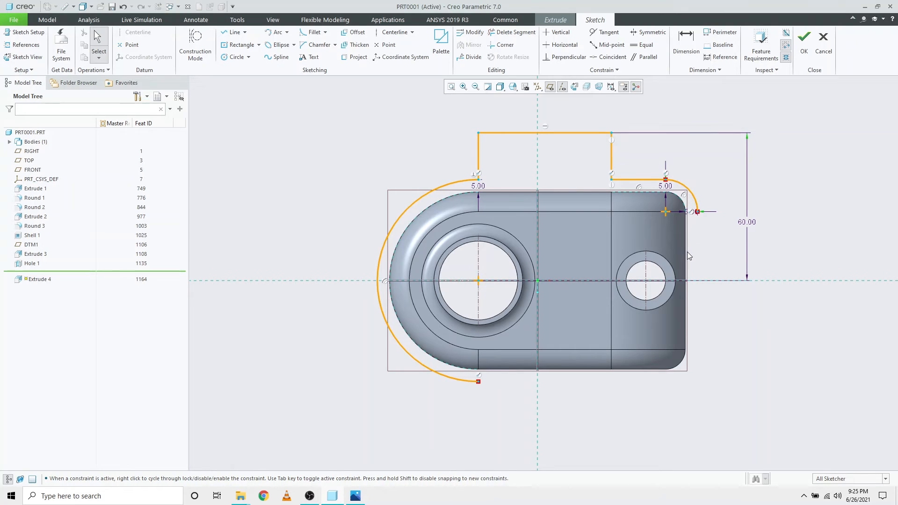
# Draw a vertical line from the offset corner arc's lower end to the horizontal centreline
pyautogui.click(233, 32)
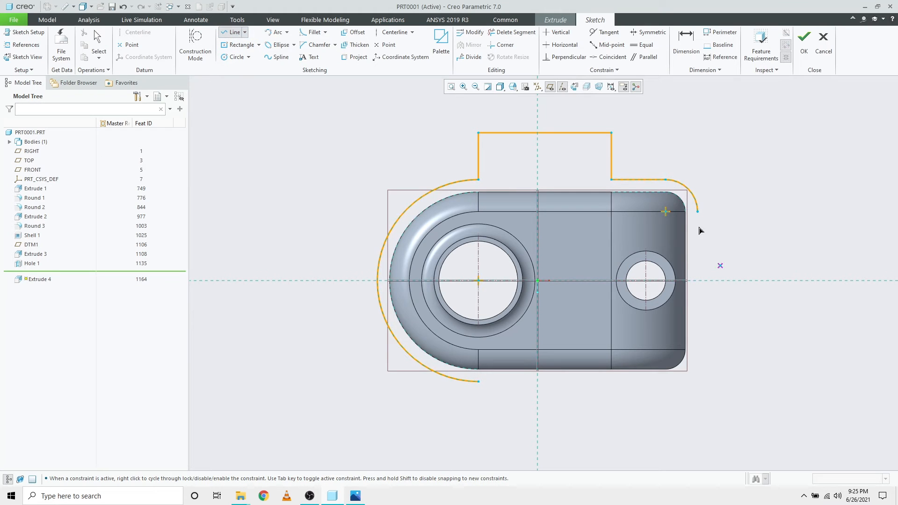
pyautogui.click(697, 281)
pyautogui.middleClick(730, 254)
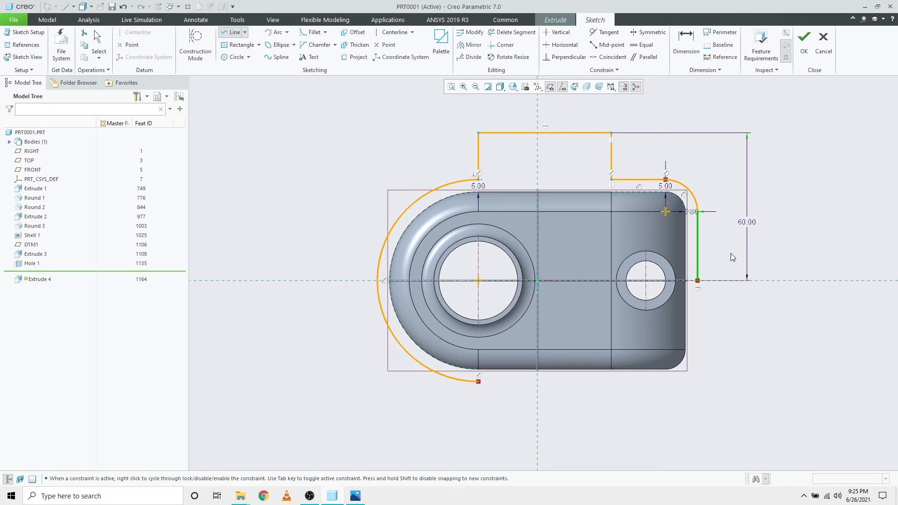
pyautogui.middleClick(720, 238)
# Delete the short offset line beside the tab and replace it with a plain line joining the tab's corner to the corner arc
pyautogui.scroll(7, 666, 181)
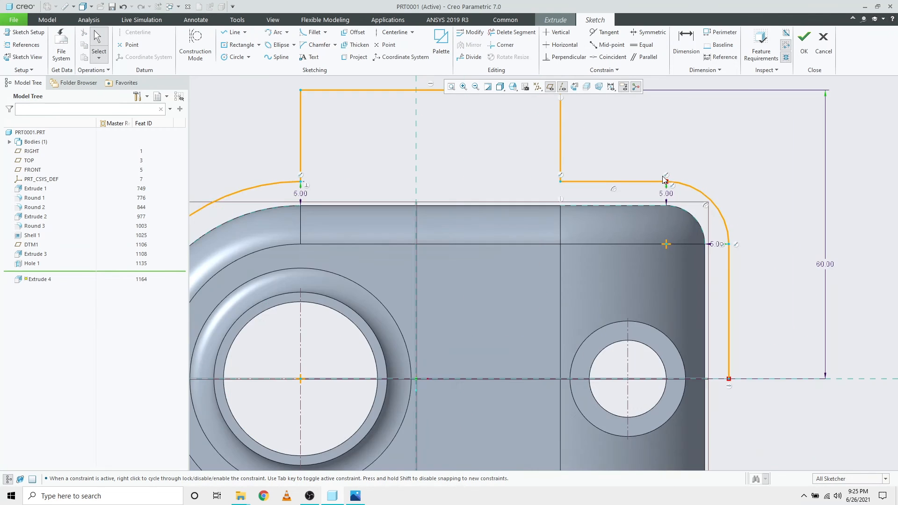
pyautogui.scroll(-6, 676, 184)
pyautogui.scroll(4, 673, 219)
pyautogui.click(695, 196)
pyautogui.keyDown('ctrl'); pyautogui.click(625, 189); pyautogui.keyUp('ctrl')
pyautogui.click(730, 167)
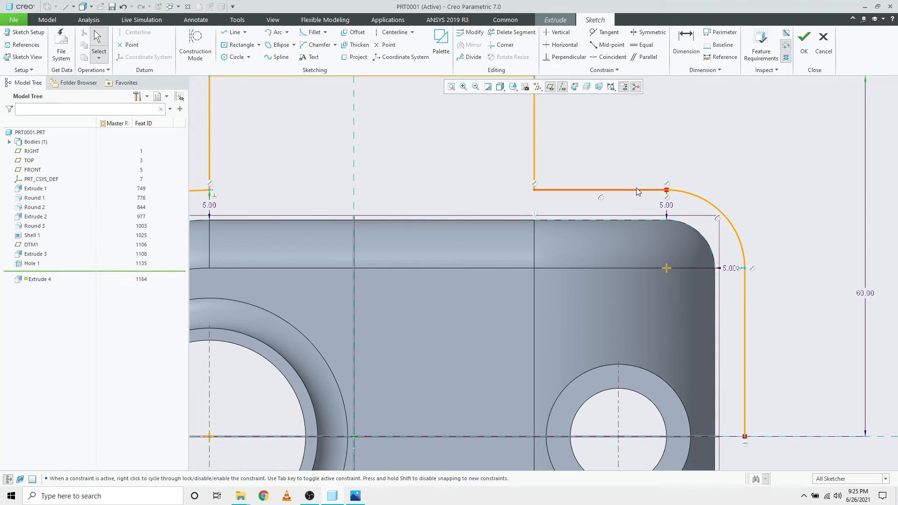
pyautogui.click(631, 190)
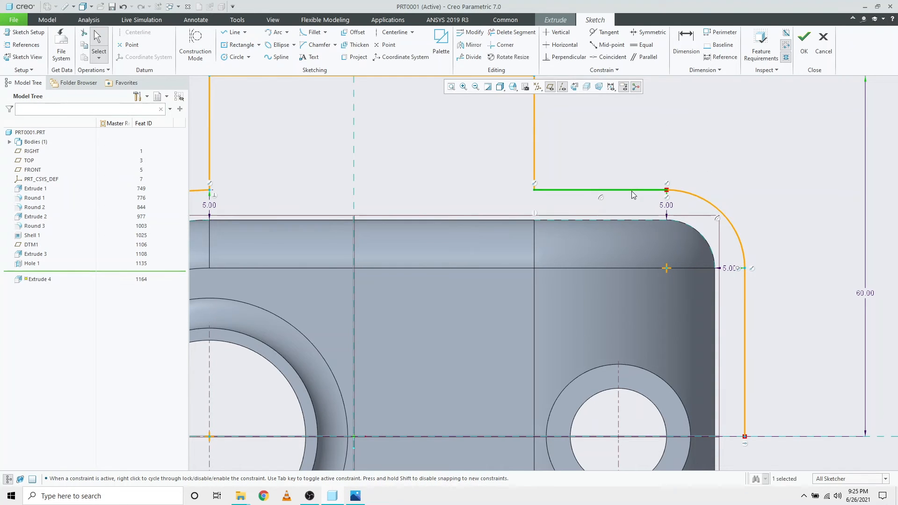
pyautogui.press('Delete')
pyautogui.click(233, 33)
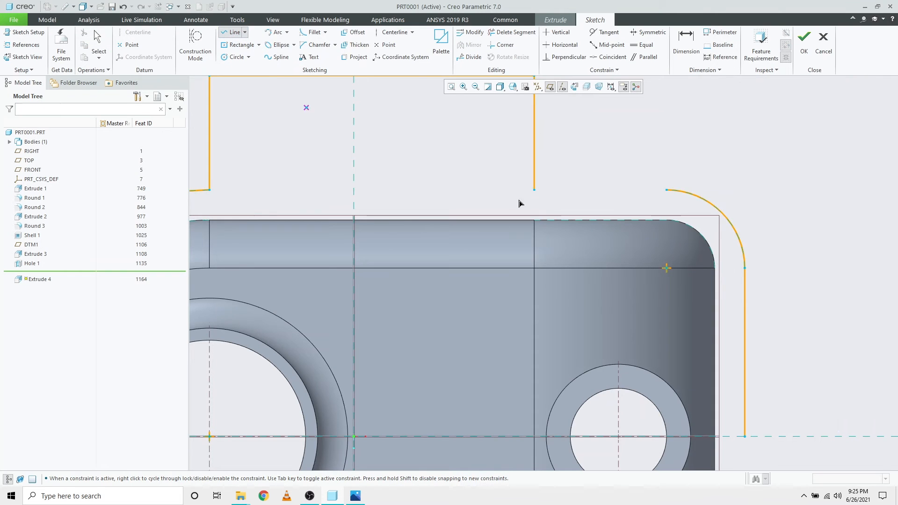
pyautogui.click(534, 189)
pyautogui.click(666, 190)
pyautogui.middleClick(680, 172)
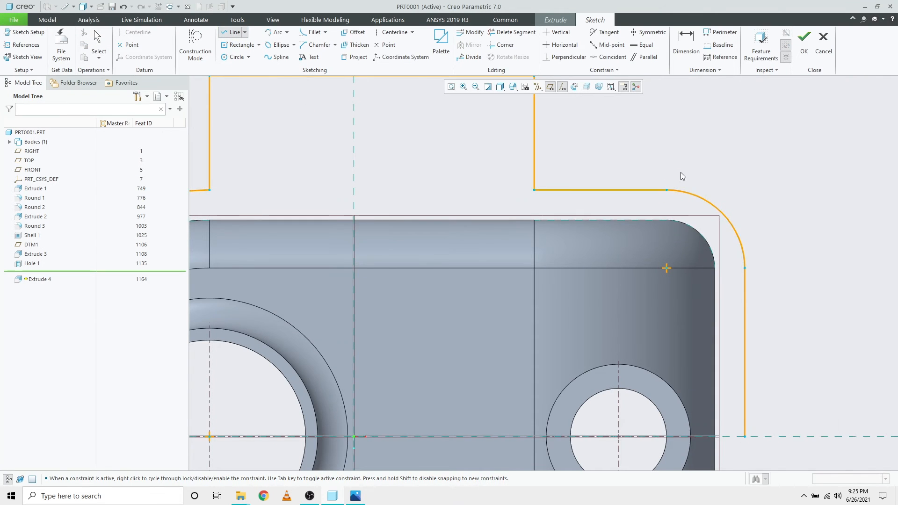
pyautogui.middleClick(681, 172)
pyautogui.scroll(-3, 673, 192)
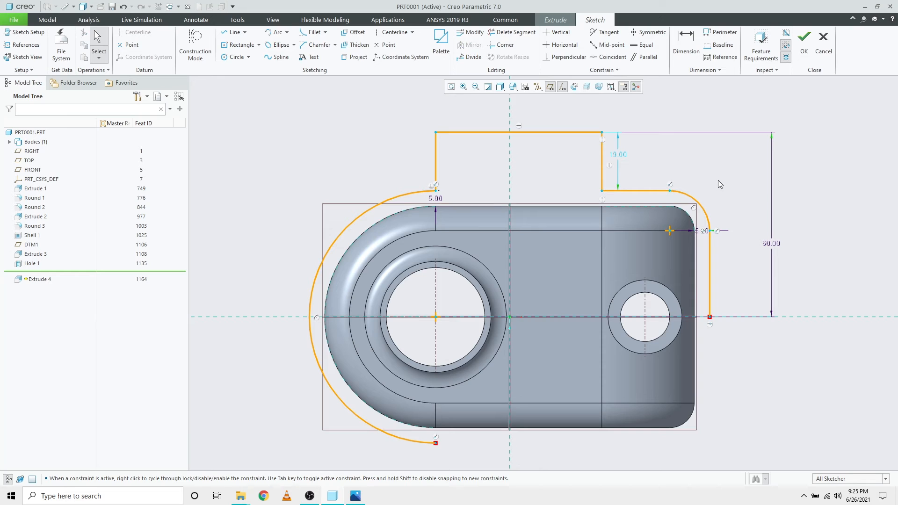
pyautogui.scroll(2, 673, 190)
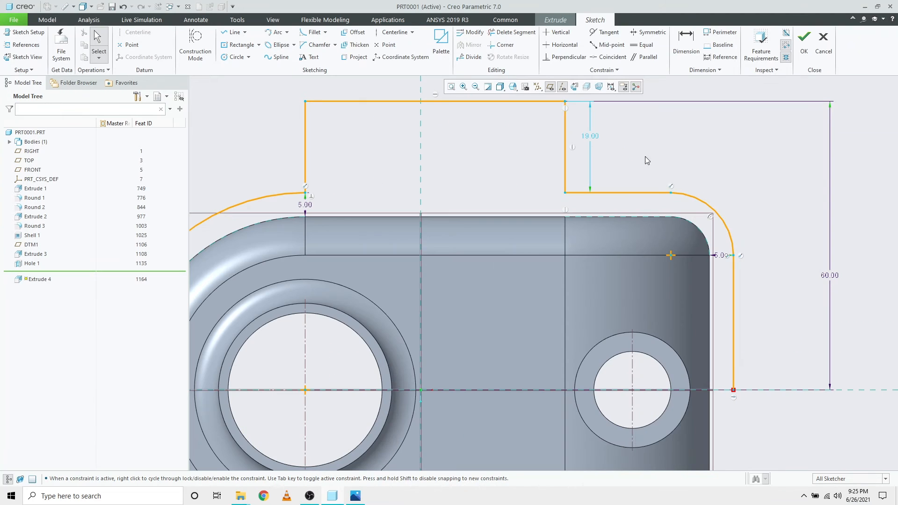
pyautogui.click(591, 122)
pyautogui.click(599, 108)
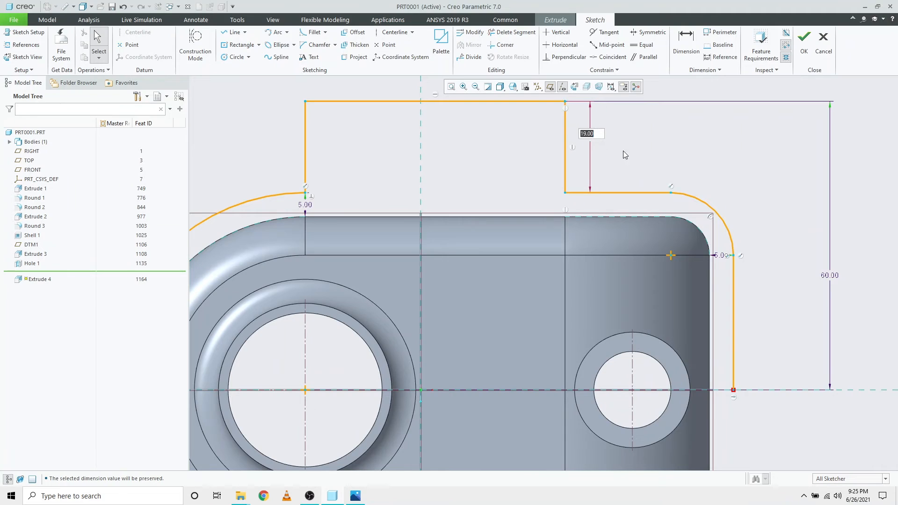
pyautogui.moveTo(593, 137); pyautogui.dragTo(648, 137)
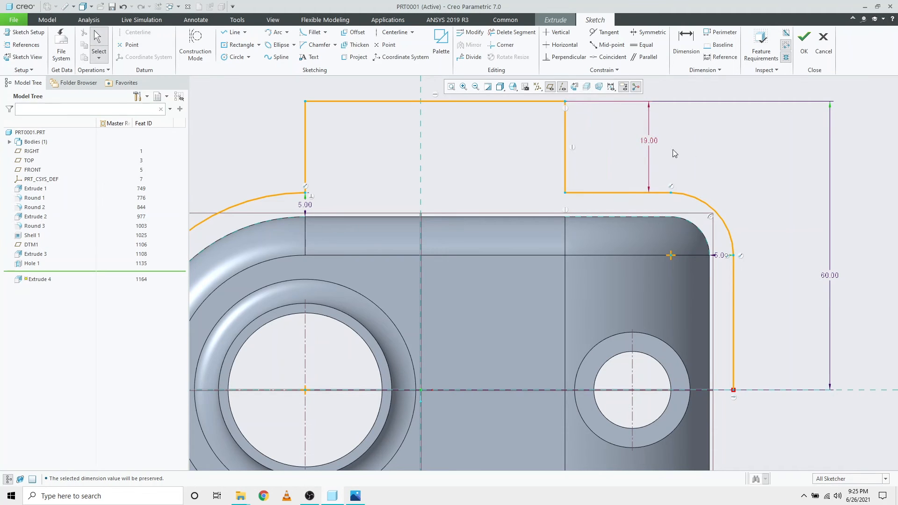
pyautogui.scroll(-2, 655, 159)
pyautogui.scroll(2, 640, 160)
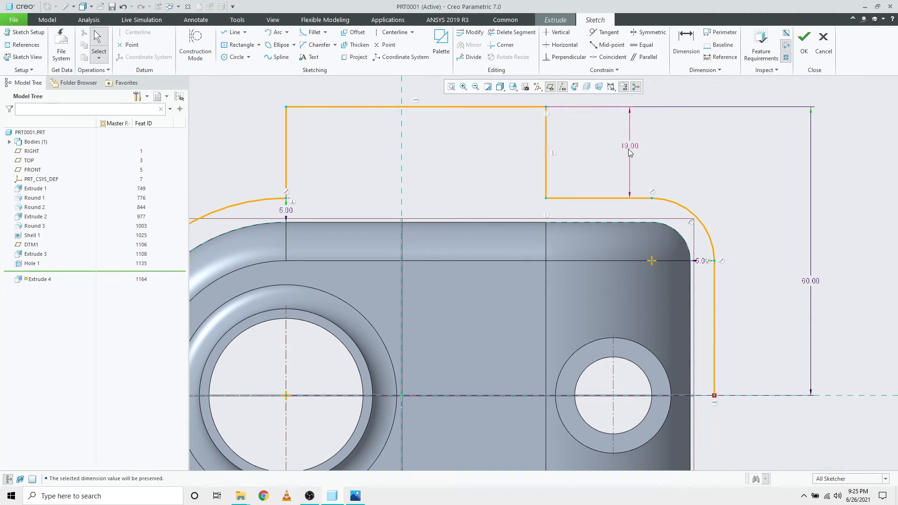
pyautogui.click(631, 147)
pyautogui.press('Delete')
# Add a reference dimension between the short flange line beside the tab and the block's straight edge
pyautogui.click(686, 56)
pyautogui.click(580, 198)
pyautogui.click(556, 218)
pyautogui.middleClick(497, 205)
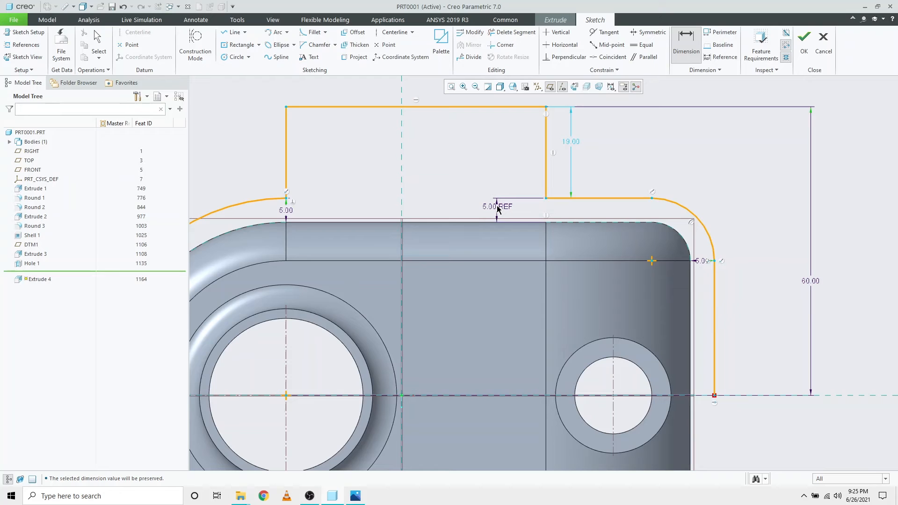
pyautogui.middleClick(682, 167)
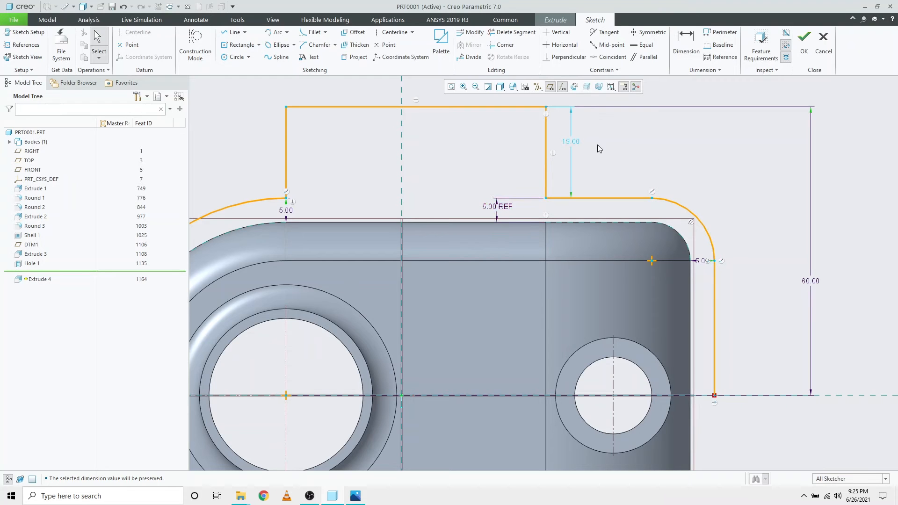
# Keep the height of the tab's side line as a strong dimension of 19
pyautogui.click(569, 144)
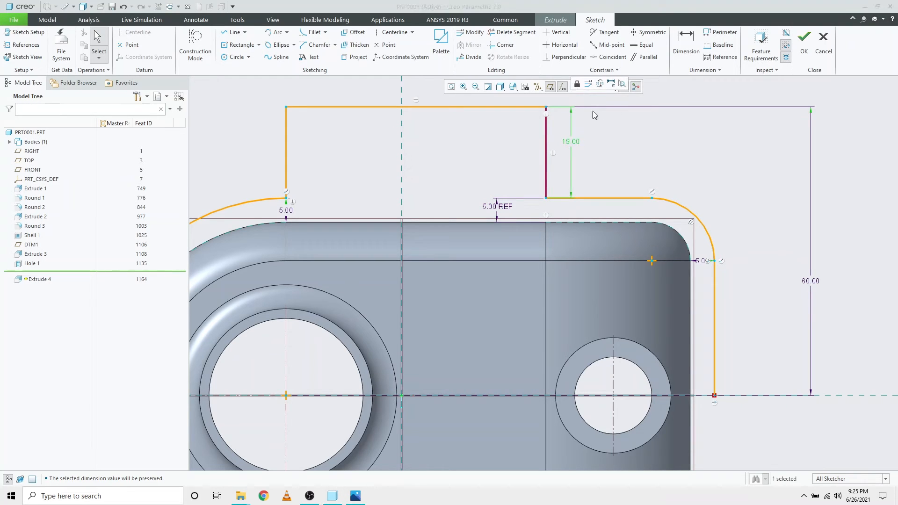
pyautogui.doubleClick(569, 142)
pyautogui.scroll(4, 711, 161)
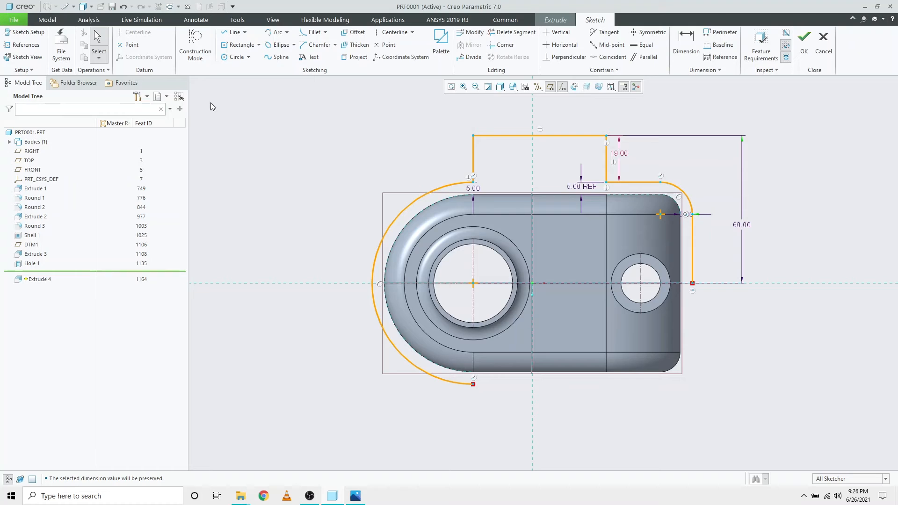
# Trim away the half of the large offset arc below the horizontal centreline
pyautogui.click(514, 32)
pyautogui.click(395, 364)
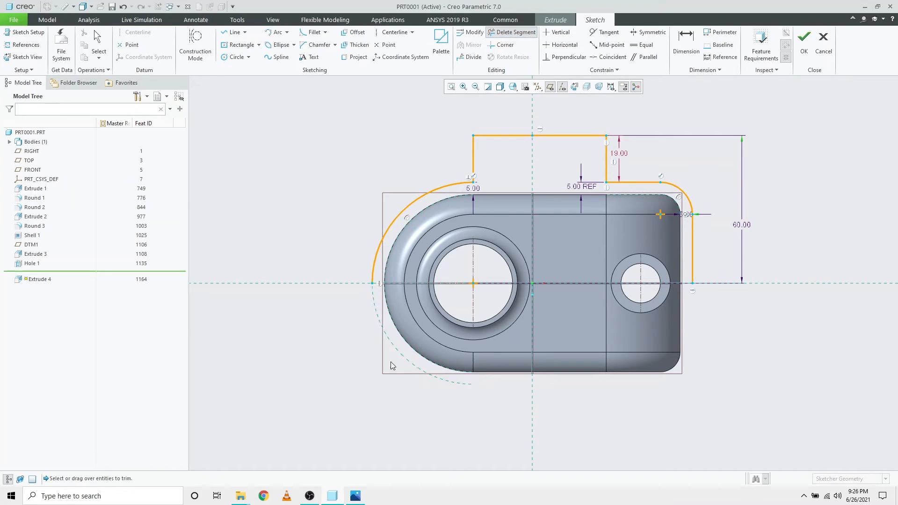
pyautogui.middleClick(307, 349)
# Mirror the entire upper half of the flange profile, from the large arc to the vertical end line, about the horizontal centreline
pyautogui.scroll(-3, 307, 350)
pyautogui.scroll(3, 318, 338)
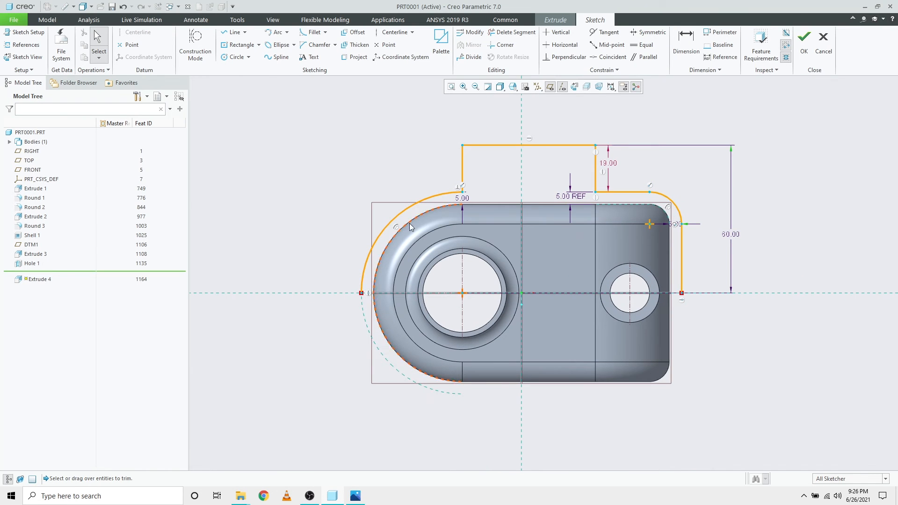
pyautogui.click(414, 204)
pyautogui.keyDown('ctrl'); pyautogui.click(462, 174); pyautogui.keyUp('ctrl')
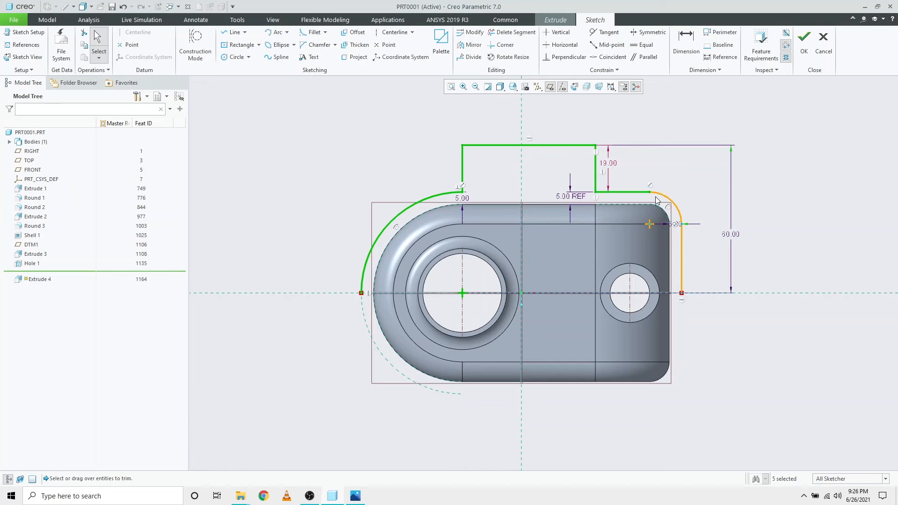
pyautogui.moveTo(662, 197); pyautogui.dragTo(685, 240)
pyautogui.click(469, 45)
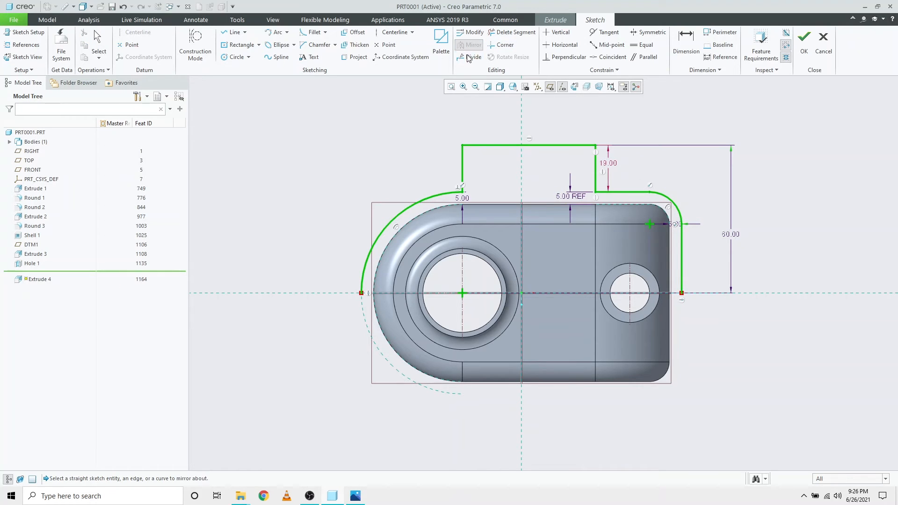
pyautogui.click(552, 294)
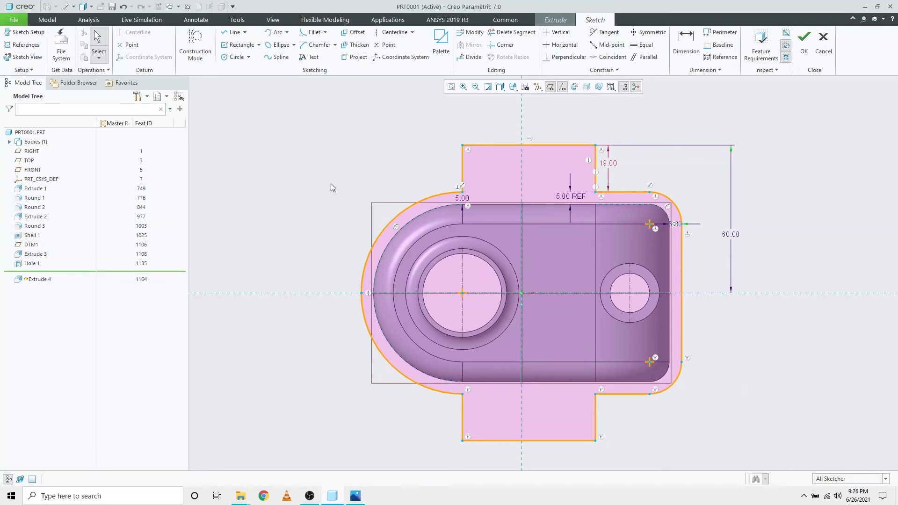
# Project the housing body's complete outline edges as the flange sketch's inner boundary and finish the sketch
pyautogui.click(354, 56)
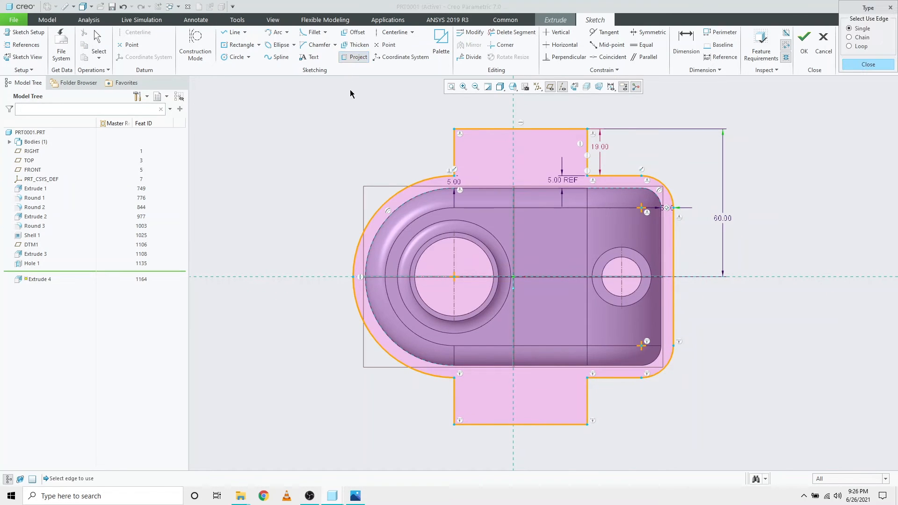
pyautogui.click(406, 200)
pyautogui.click(550, 192)
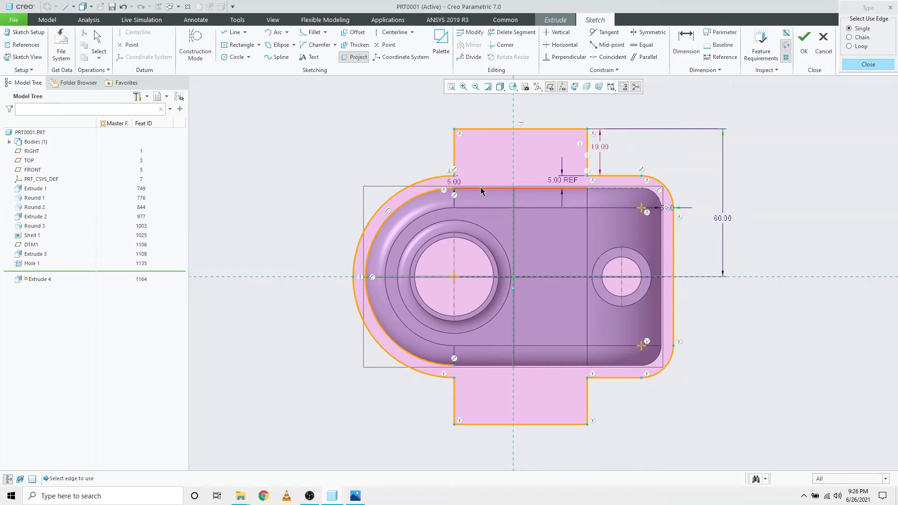
pyautogui.click(613, 189)
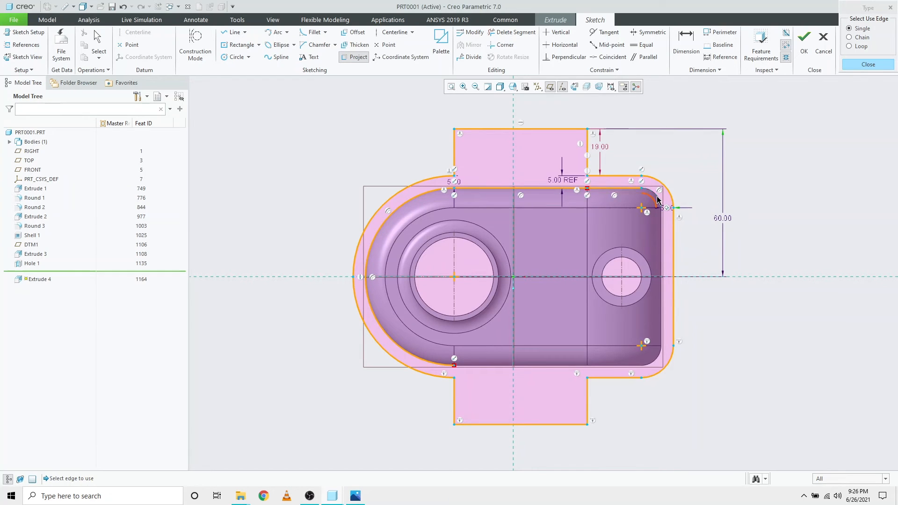
pyautogui.click(656, 198)
pyautogui.click(660, 252)
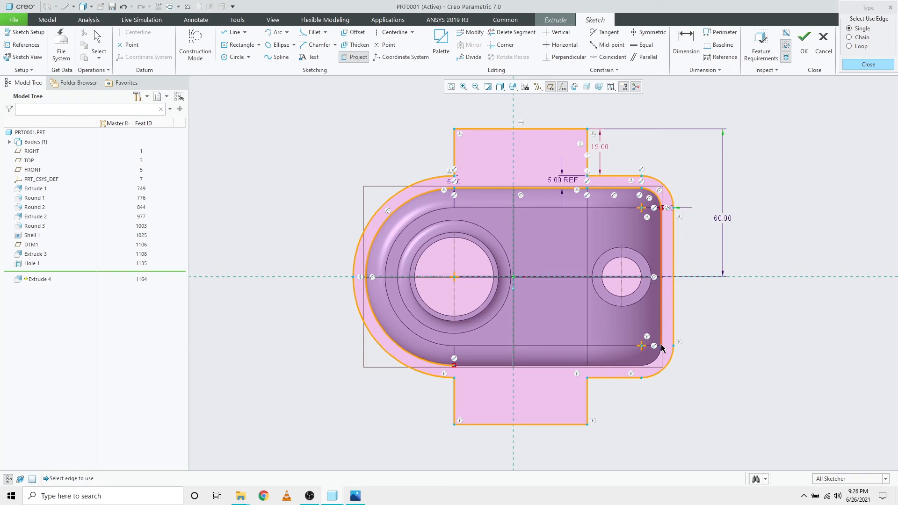
pyautogui.click(645, 362)
pyautogui.click(618, 365)
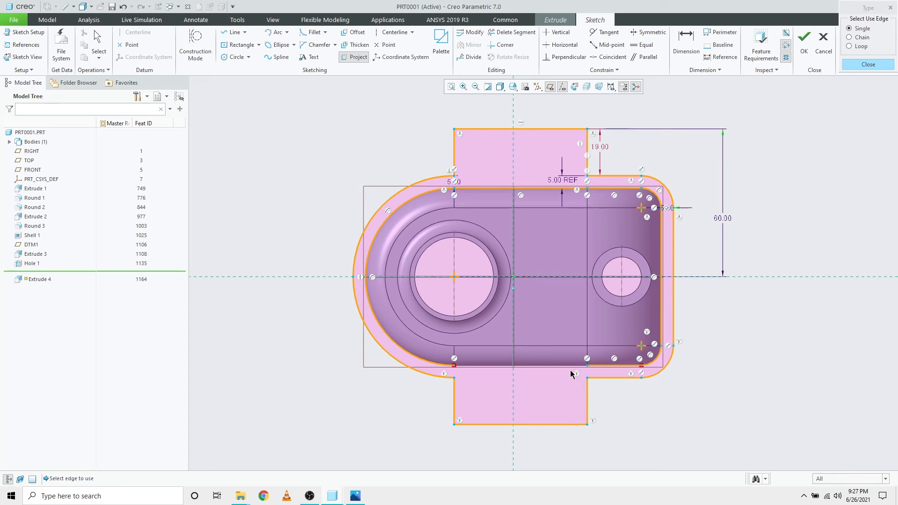
pyautogui.click(568, 366)
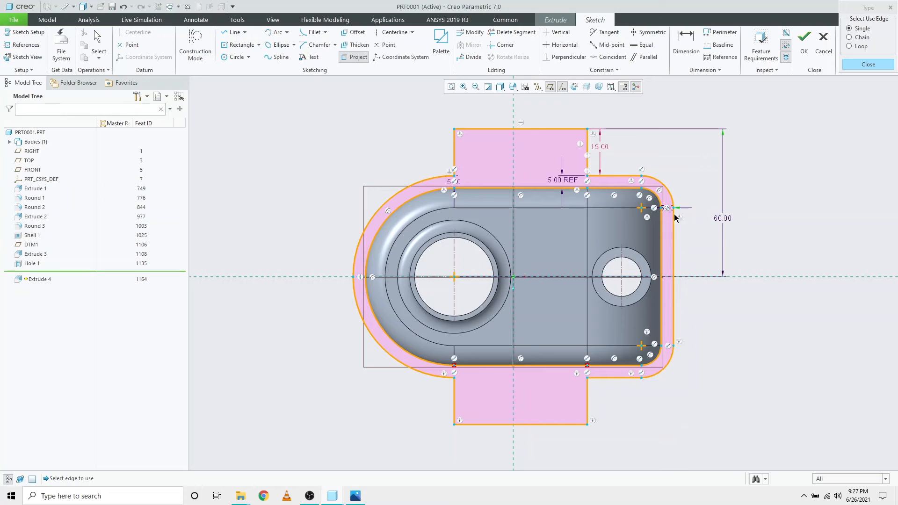
pyautogui.middleClick(741, 337)
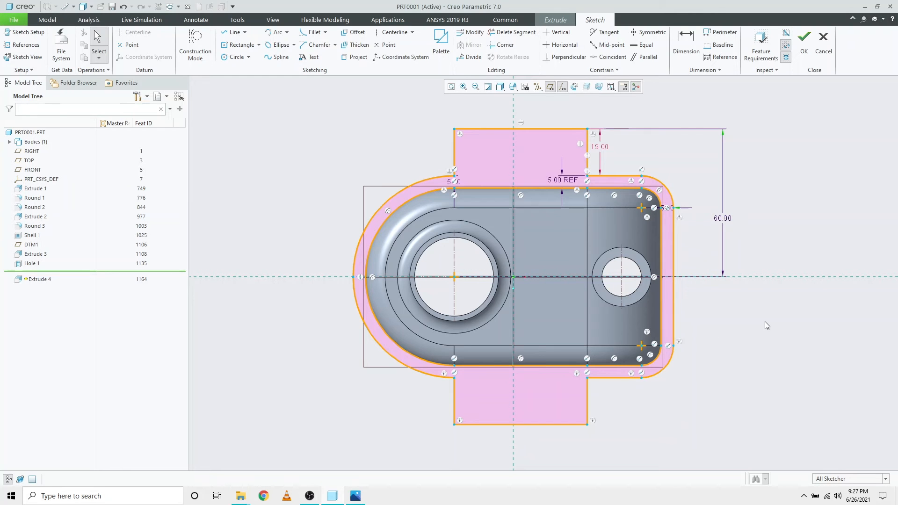
pyautogui.click(804, 45)
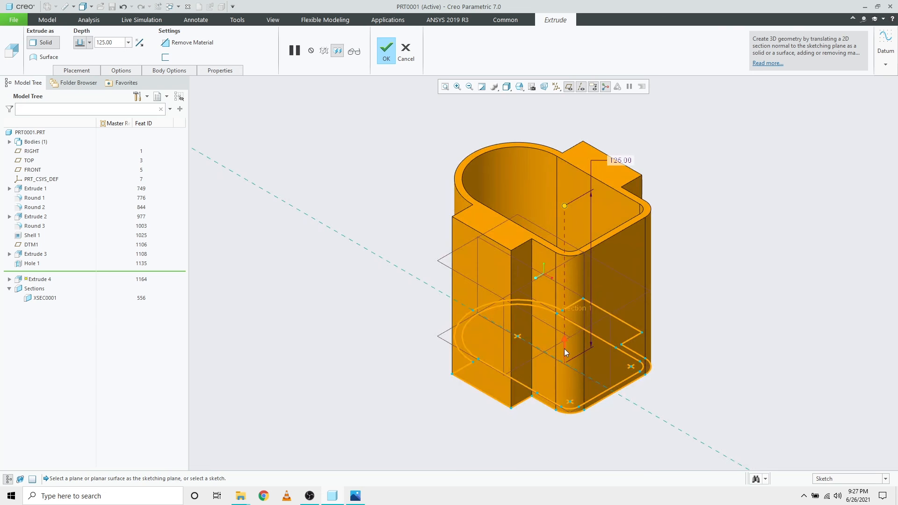
# Extrude the flange section upward around the housing base to a depth of 6, checking the thickness against the drawing
pyautogui.click(563, 349)
pyautogui.click(562, 374)
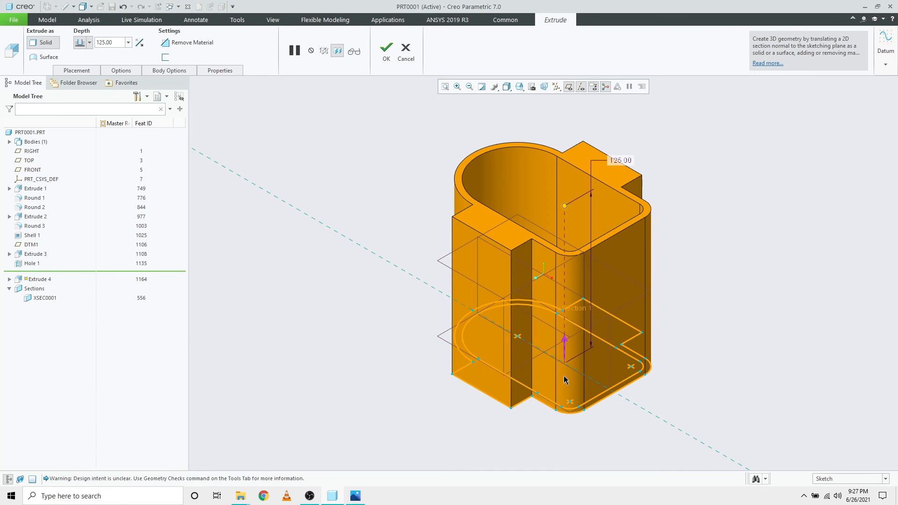
pyautogui.doubleClick(111, 42)
pyautogui.write('6')
pyautogui.press('Return')
pyautogui.hotkey('alt', 'Tab')
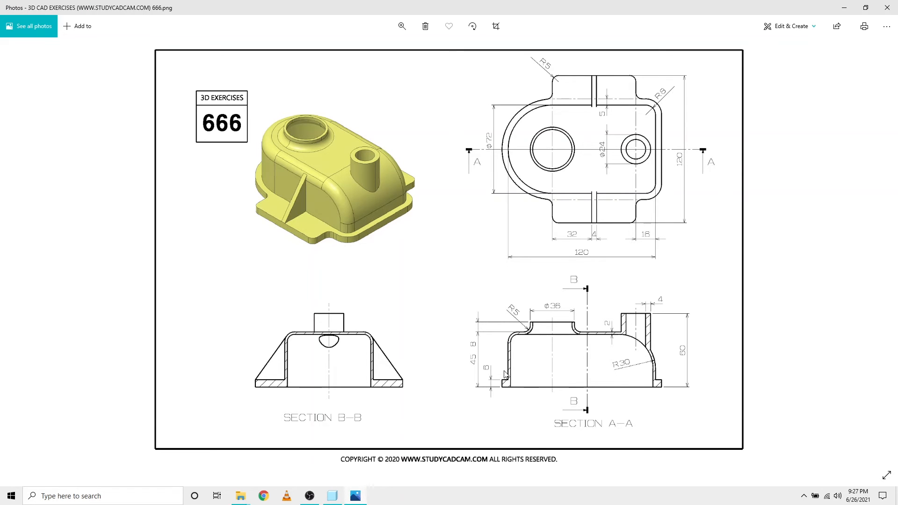
pyautogui.hotkey('alt', 'Tab')
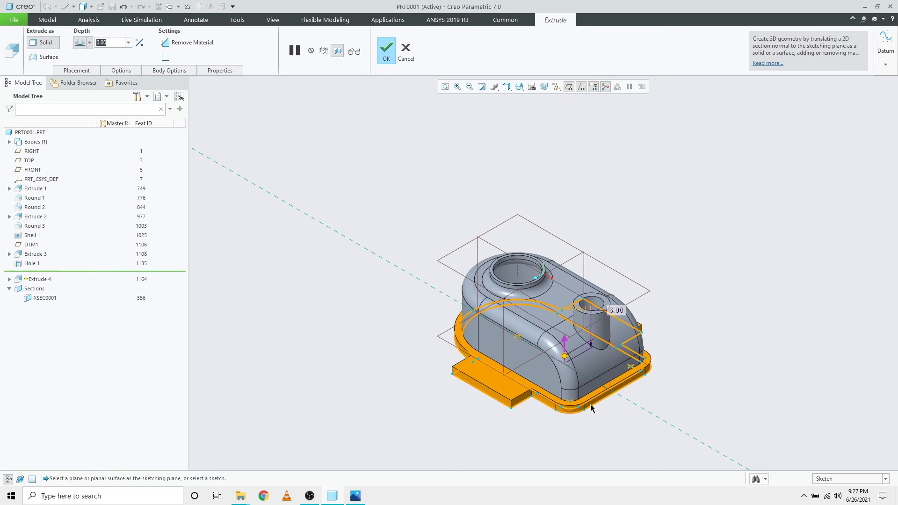
pyautogui.scroll(-3, 572, 431)
pyautogui.moveTo(575, 450); pyautogui.dragTo(558, 395, button='middle')
pyautogui.scroll(-3, 549, 191)
pyautogui.scroll(2, 549, 190)
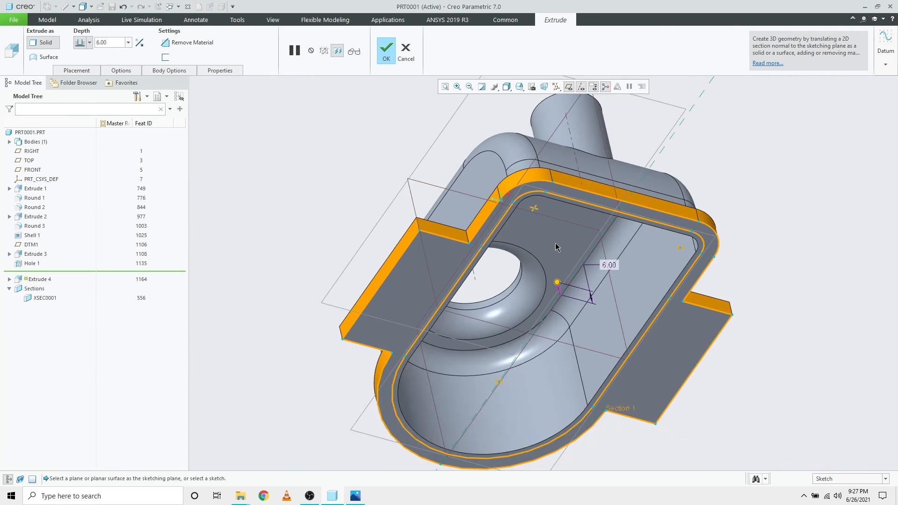
pyautogui.hotkey('ctrl', 'd')
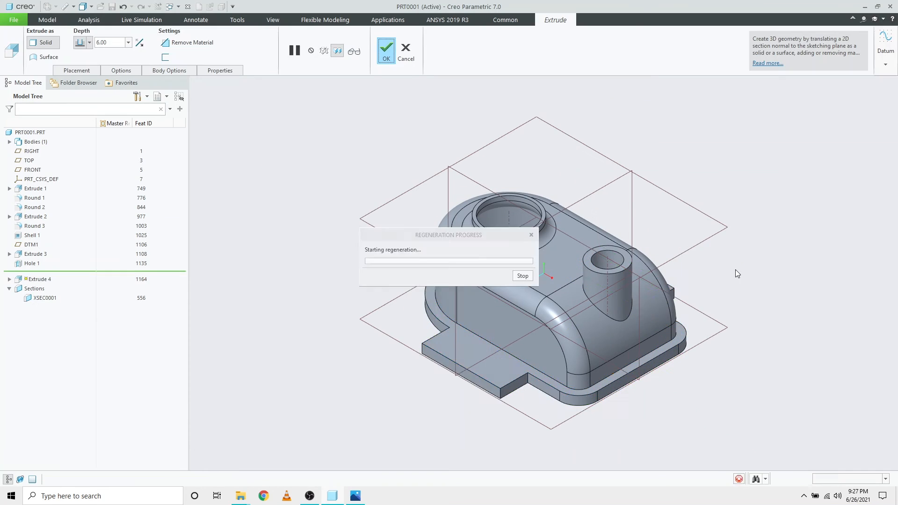
pyautogui.middleClick(736, 273)
# Hide the datum planes and check the tab corner radius in the exercise drawing
pyautogui.click(569, 87)
pyautogui.hotkey('alt', 'Tab')
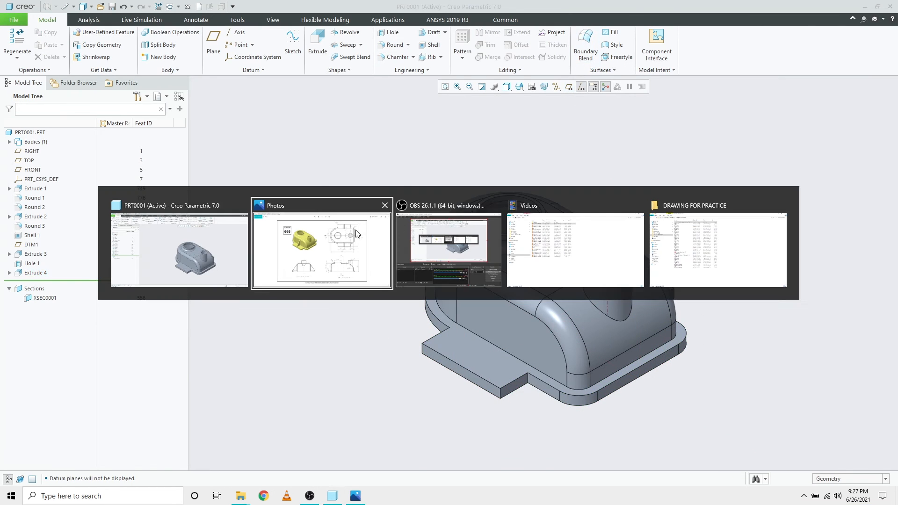
pyautogui.click(368, 233)
pyautogui.hotkey('alt', 'Tab')
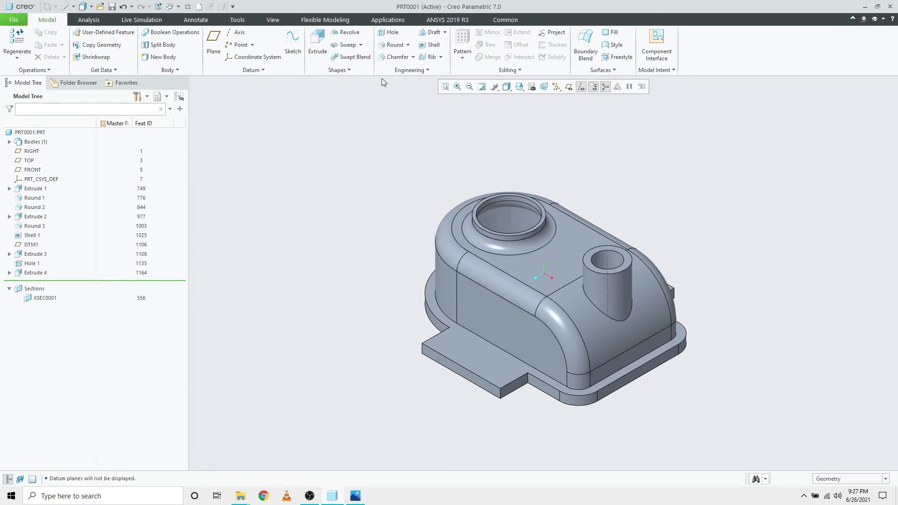
pyautogui.click(392, 45)
pyautogui.scroll(-3, 499, 405)
pyautogui.click(504, 395)
pyautogui.scroll(3, 506, 413)
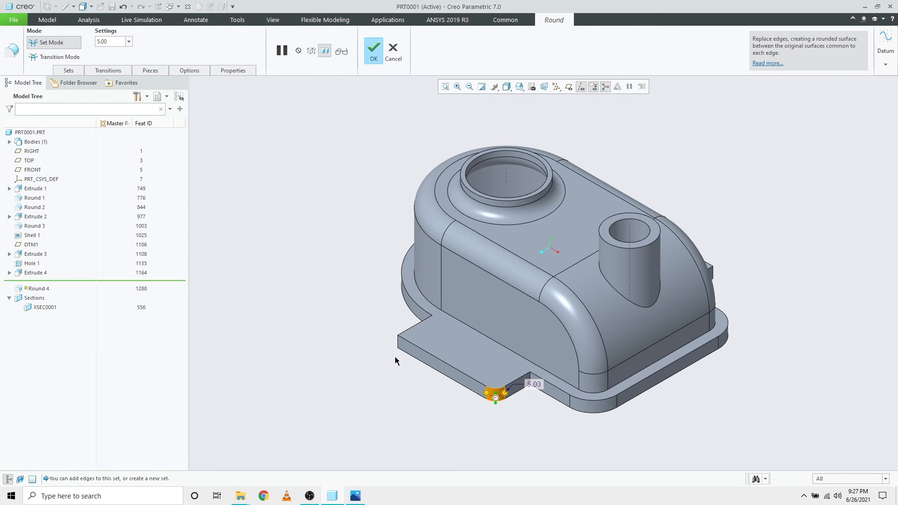
pyautogui.click(393, 51)
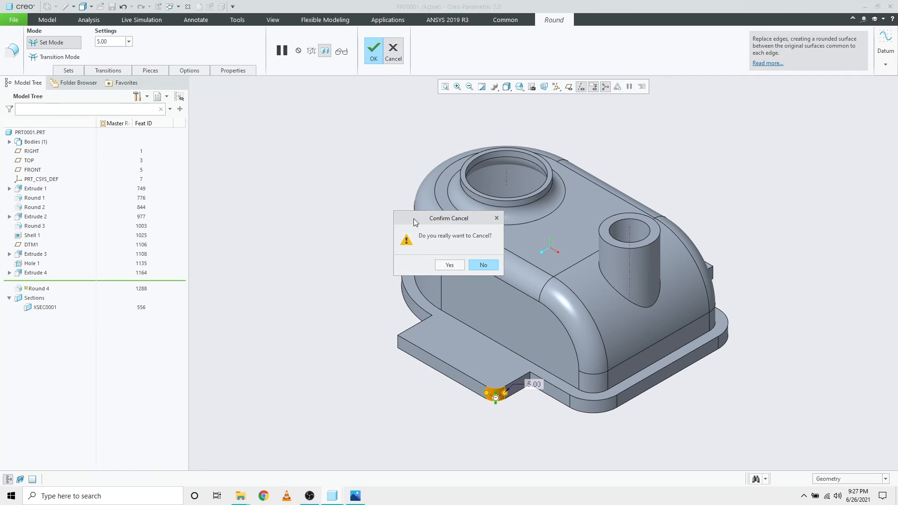
pyautogui.click(446, 265)
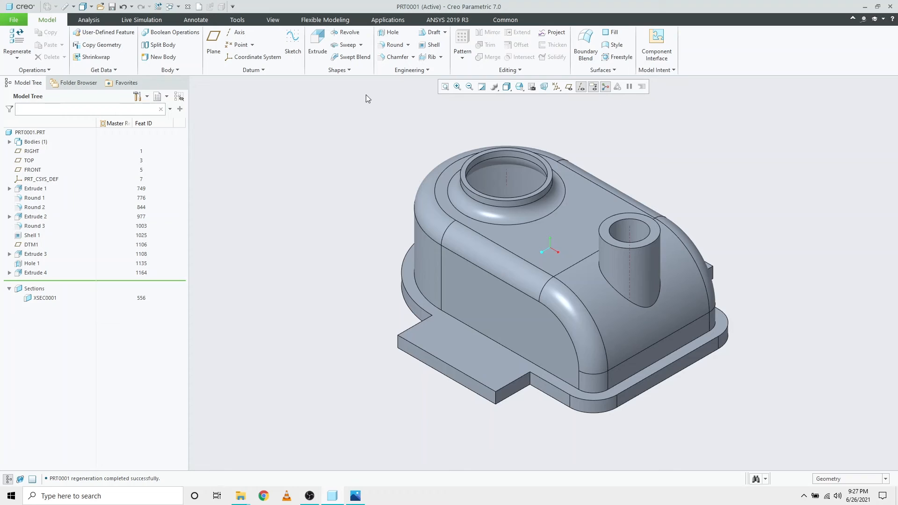
# Start a Round of radius 5 on the four vertical outer corner edges of the two flange tabs
pyautogui.click(388, 45)
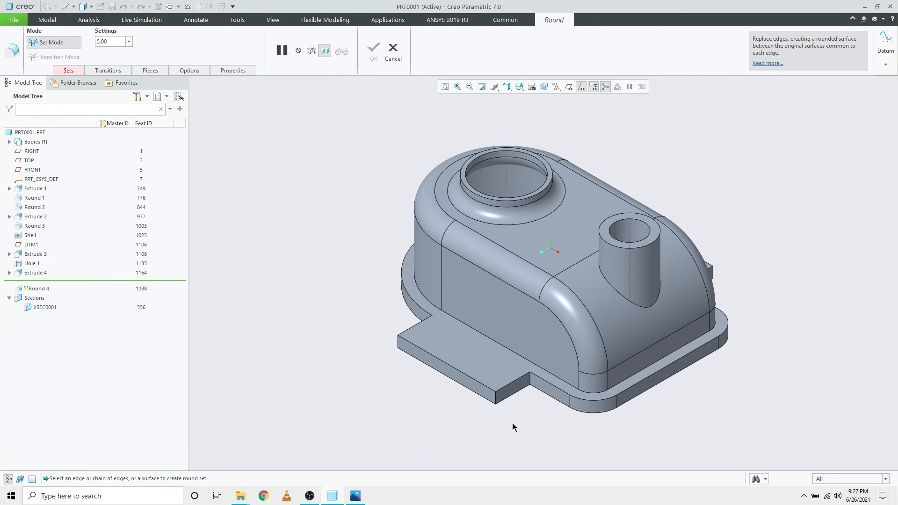
pyautogui.scroll(-3, 483, 411)
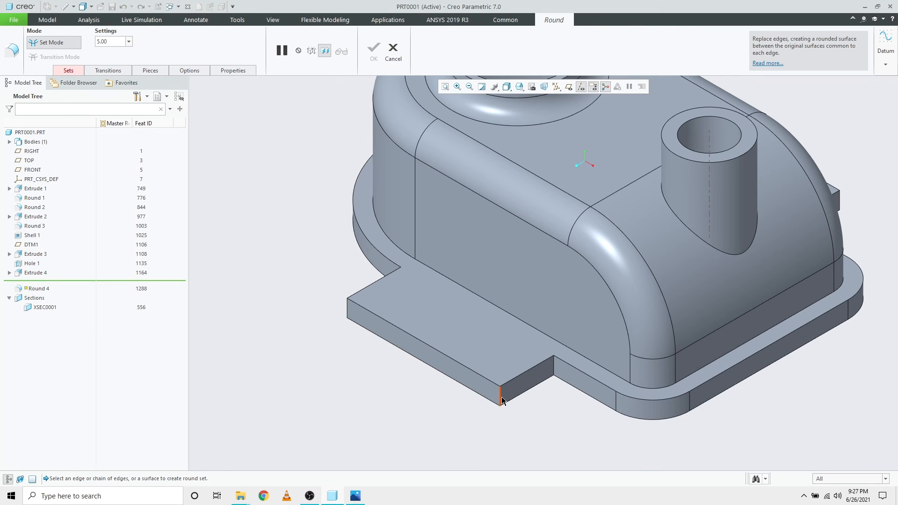
pyautogui.scroll(4, 495, 412)
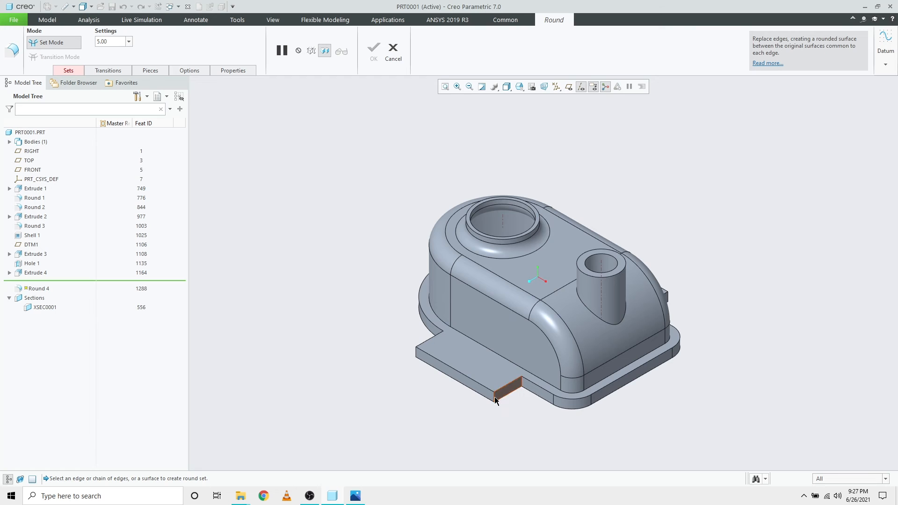
pyautogui.click(494, 400)
pyautogui.moveTo(444, 419); pyautogui.dragTo(481, 430, button='middle')
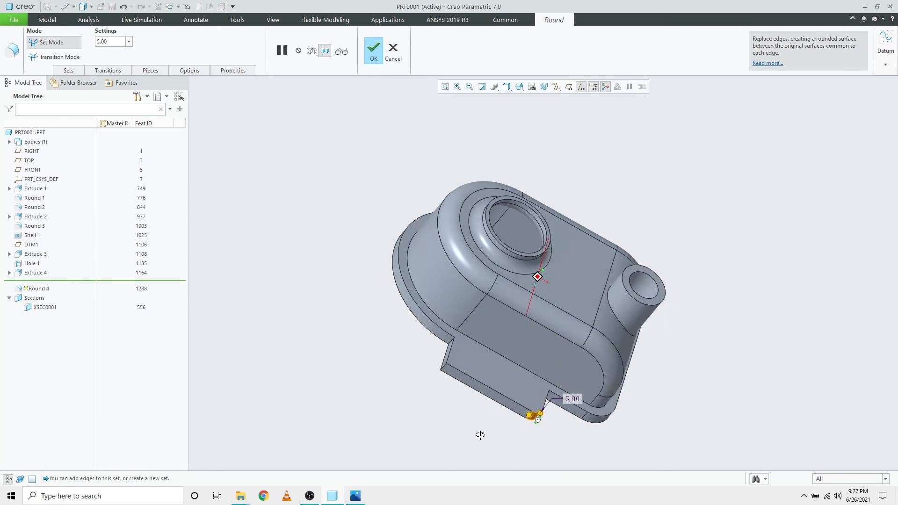
pyautogui.scroll(-3, 444, 366)
pyautogui.keyDown('ctrl'); pyautogui.click(444, 365); pyautogui.keyUp('ctrl')
pyautogui.moveTo(416, 379); pyautogui.dragTo(341, 405, button='middle')
pyautogui.keyDown('ctrl'); pyautogui.click(725, 222); pyautogui.keyUp('ctrl')
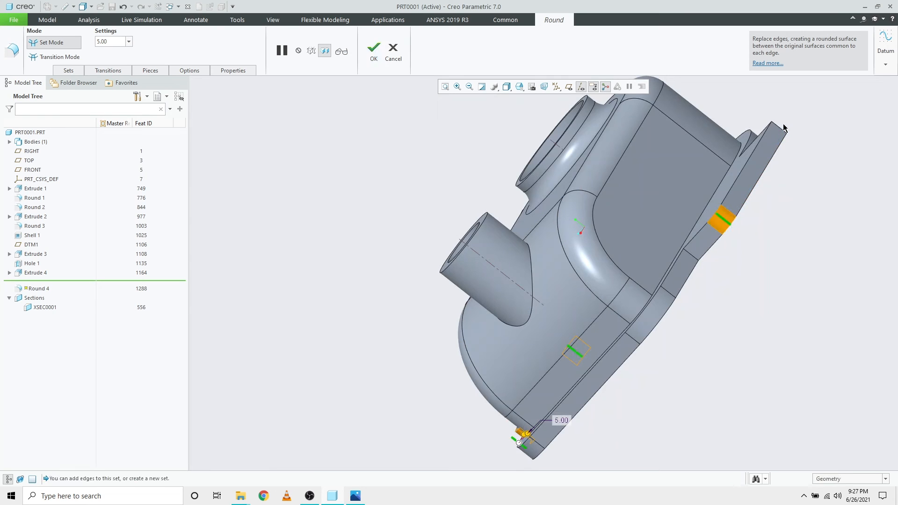
pyautogui.hotkey('ctrl', 'd')
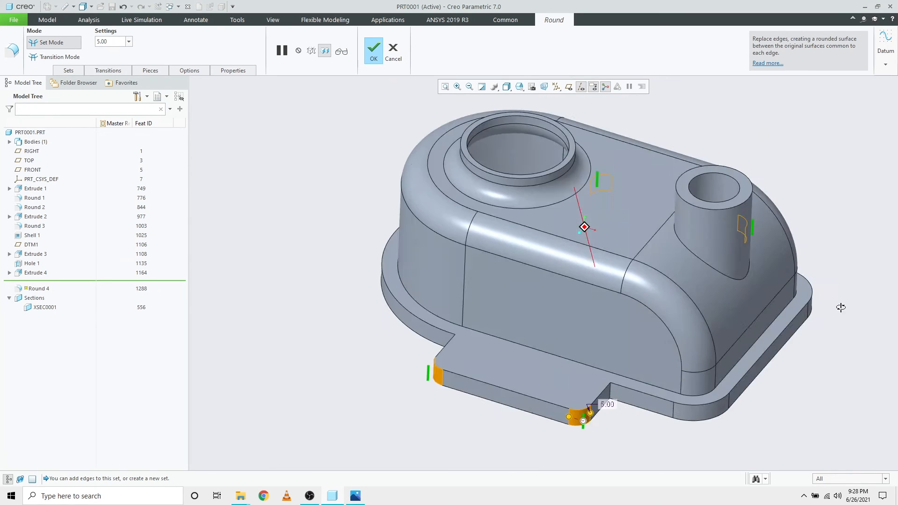
# Check the drawing, add the vertical inner corner edges where the tabs meet the flange to the radius 5 round, and complete it
pyautogui.hotkey('alt', 'Tab')
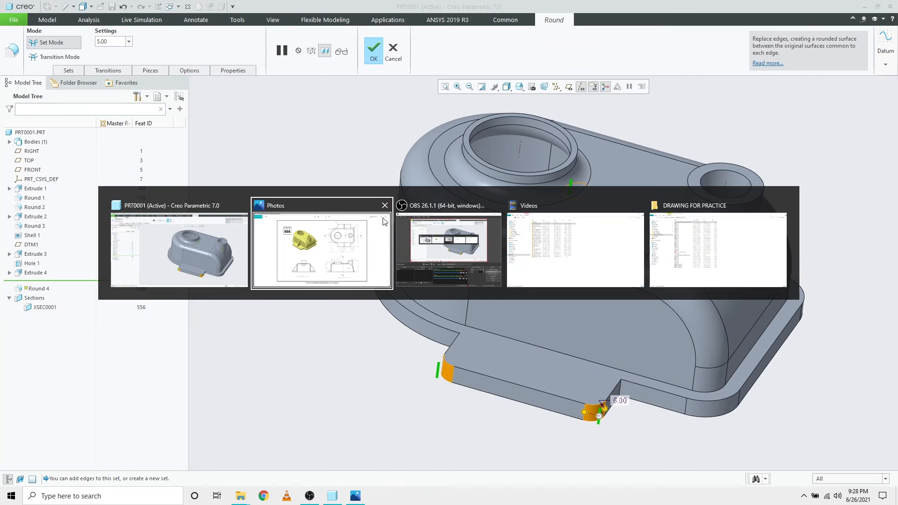
pyautogui.hotkey('alt', 'Tab')
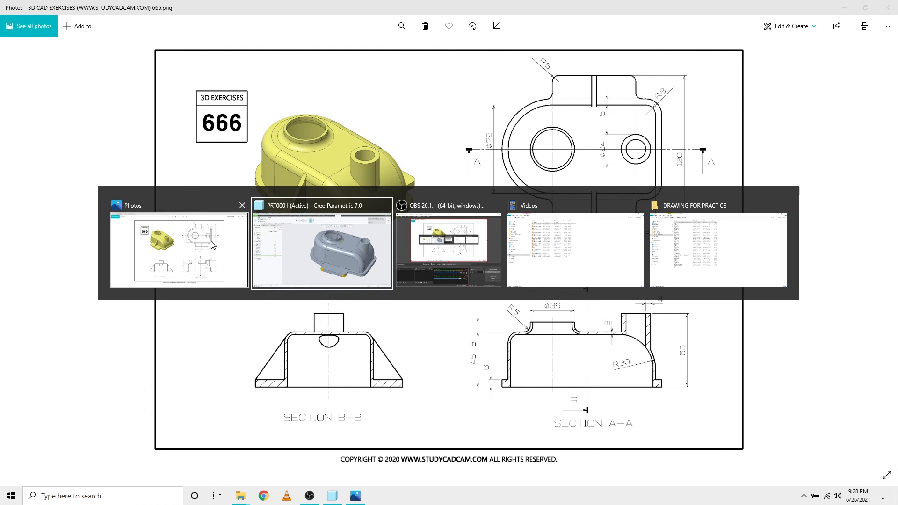
pyautogui.hotkey('alt', 'Tab')
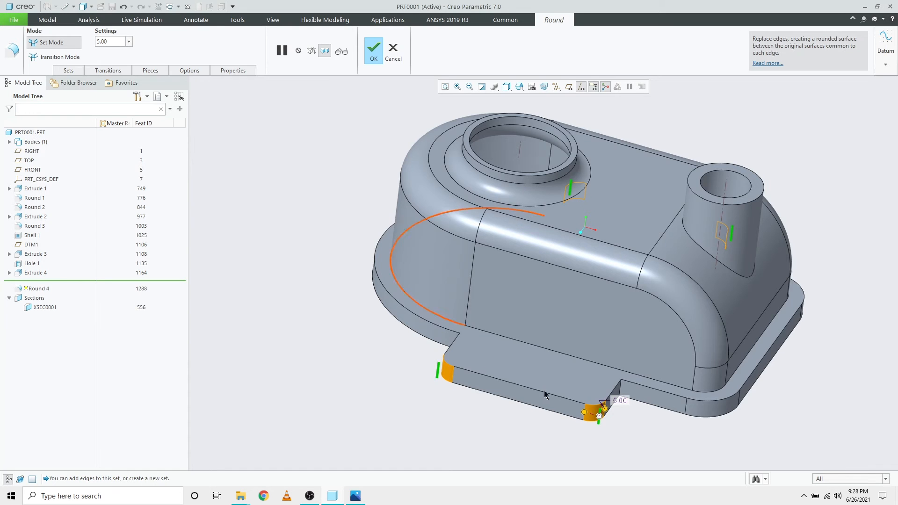
pyautogui.moveTo(543, 390); pyautogui.dragTo(611, 420, button='middle')
pyautogui.scroll(5, 603, 402)
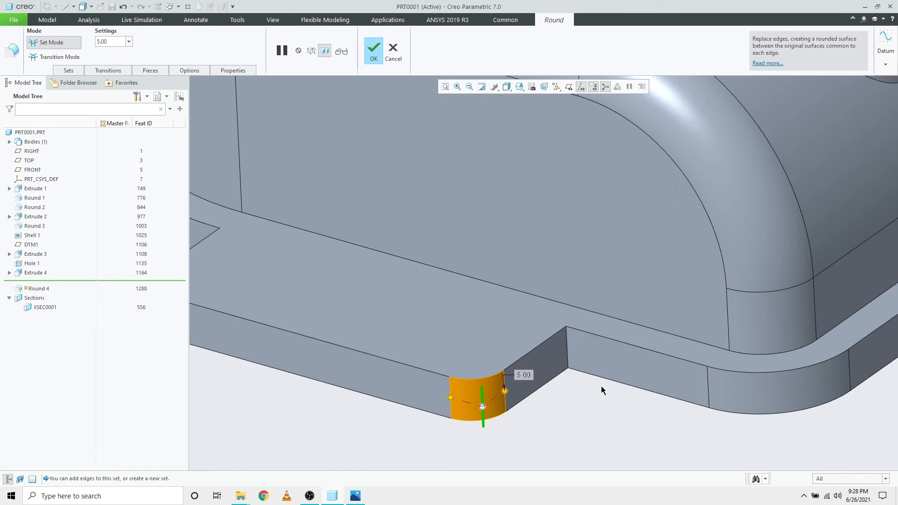
pyautogui.keyDown('ctrl'); pyautogui.click(568, 359); pyautogui.keyUp('ctrl')
pyautogui.moveTo(566, 383); pyautogui.dragTo(616, 340, button='middle')
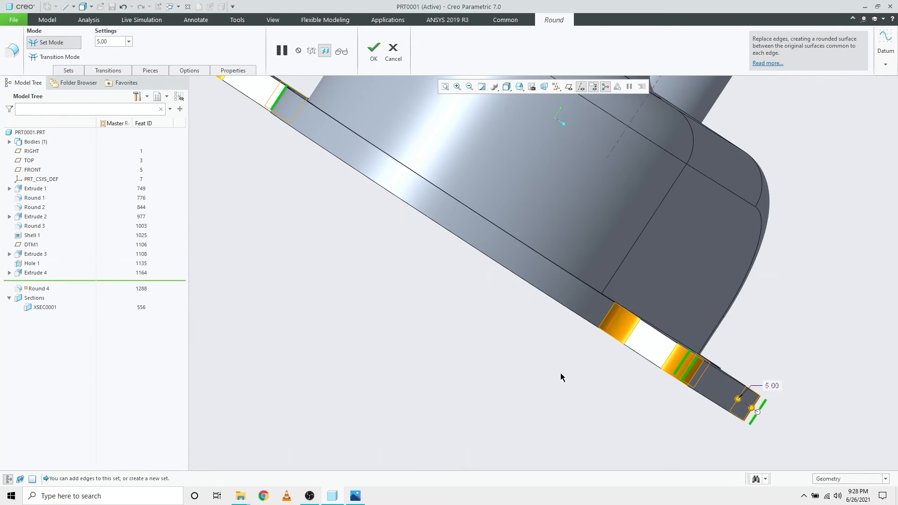
pyautogui.scroll(-8, 560, 372)
pyautogui.moveTo(560, 372); pyautogui.dragTo(647, 397, button='middle')
pyautogui.scroll(6, 645, 331)
pyautogui.scroll(-8, 644, 328)
pyautogui.scroll(5, 653, 317)
pyautogui.scroll(2, 653, 317)
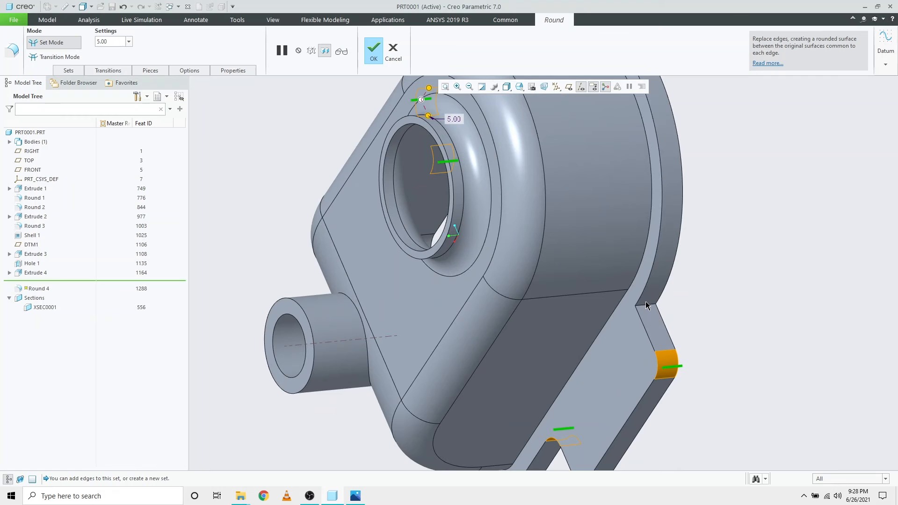
pyautogui.keyDown('ctrl'); pyautogui.click(646, 303); pyautogui.keyUp('ctrl')
pyautogui.scroll(-4, 654, 378)
pyautogui.moveTo(650, 372); pyautogui.dragTo(740, 330, button='middle')
pyautogui.middleClick(374, 260)
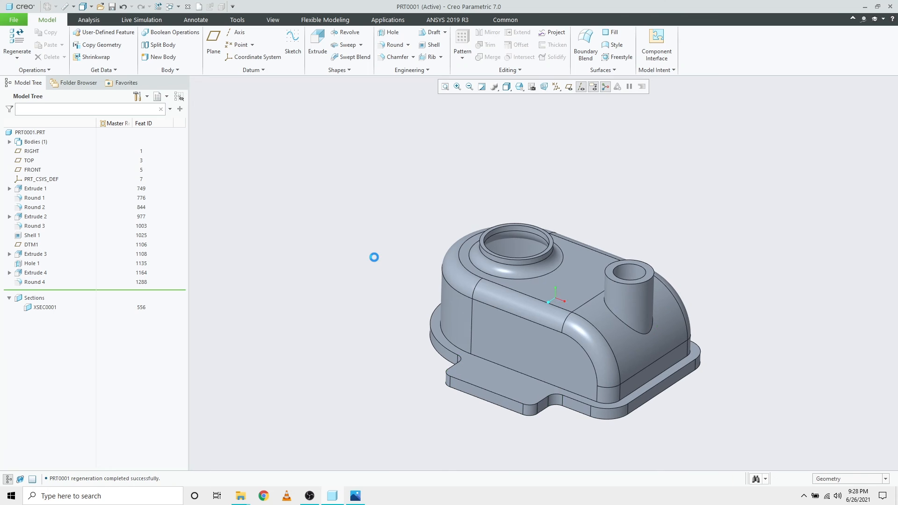
pyautogui.moveTo(38, 282); pyautogui.dragTo(39, 273)
pyautogui.click(388, 45)
pyautogui.scroll(3, 500, 398)
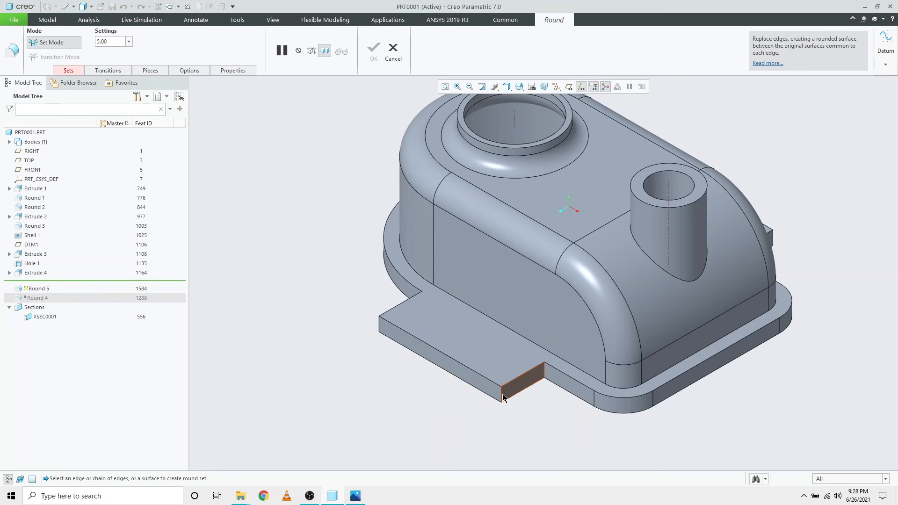
pyautogui.moveTo(503, 397); pyautogui.dragTo(484, 388, button='middle')
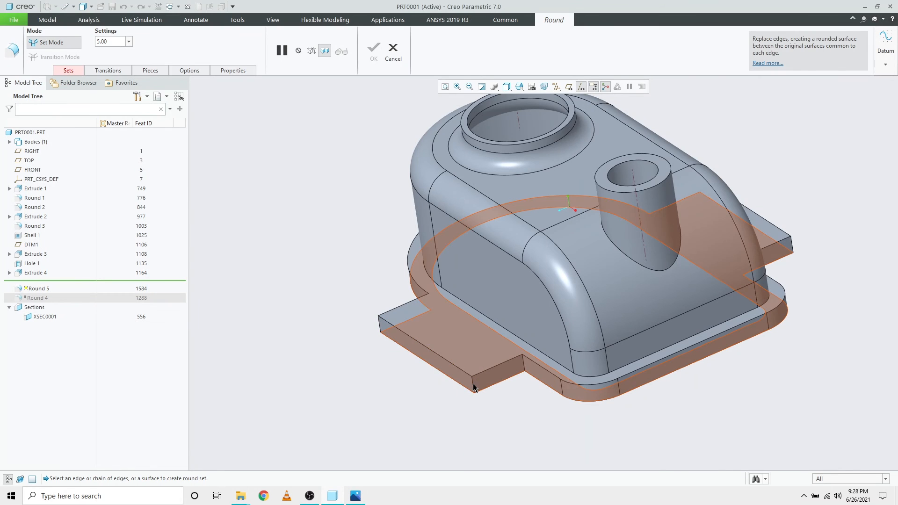
pyautogui.click(393, 51)
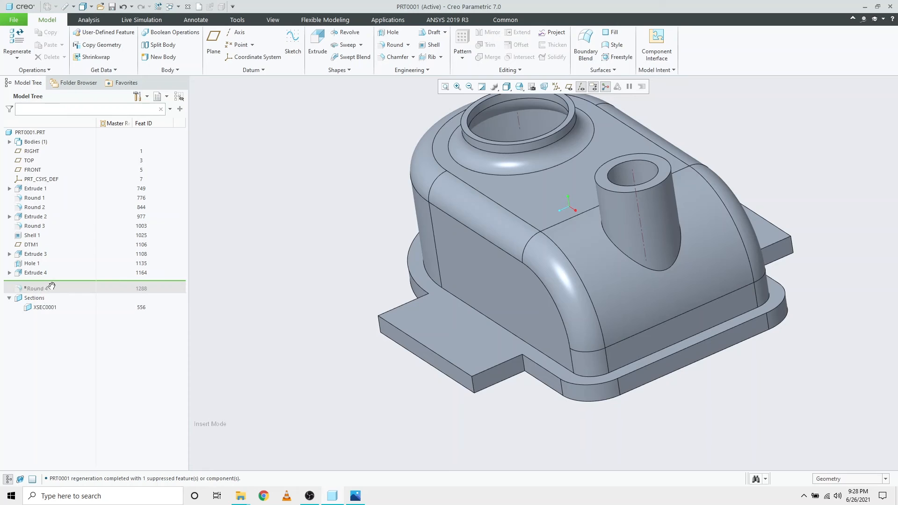
pyautogui.moveTo(50, 283); pyautogui.dragTo(51, 291)
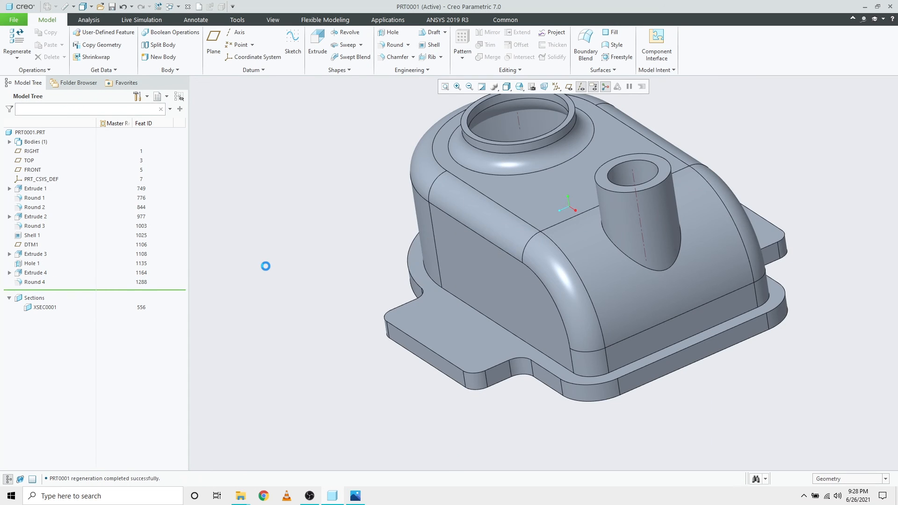
# Examine the rounded flange tabs from above and from the underside, comparing them with the exercise drawing
pyautogui.moveTo(438, 335); pyautogui.dragTo(495, 320, button='middle')
pyautogui.hotkey('ctrl', 'd')
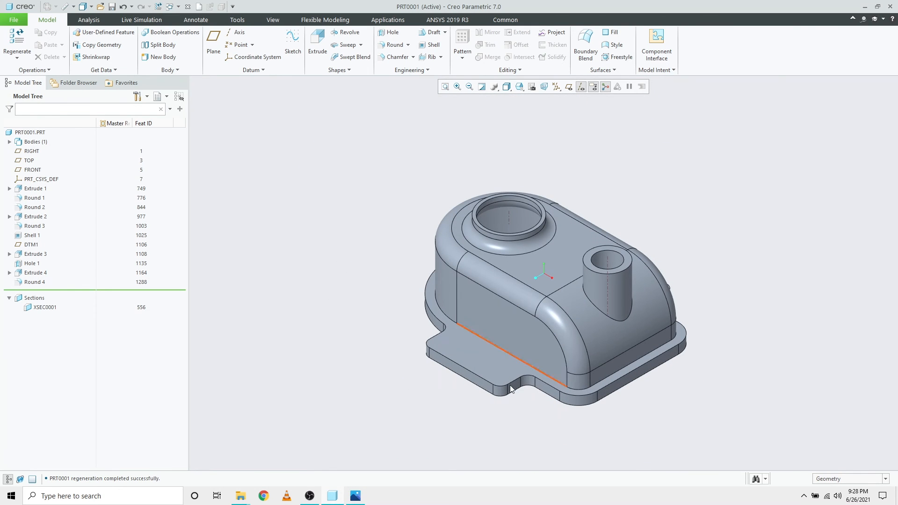
pyautogui.click(496, 374)
pyautogui.click(509, 347)
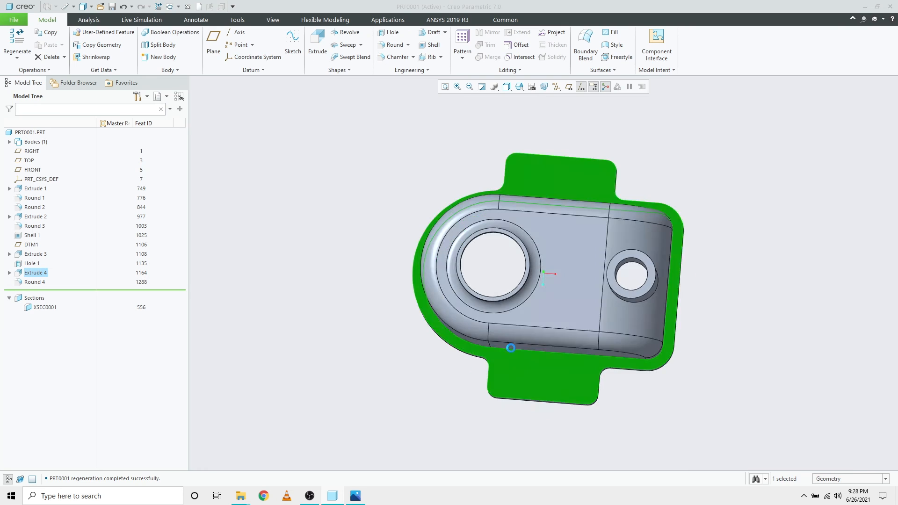
pyautogui.click(371, 347)
pyautogui.hotkey('alt', 'Tab')
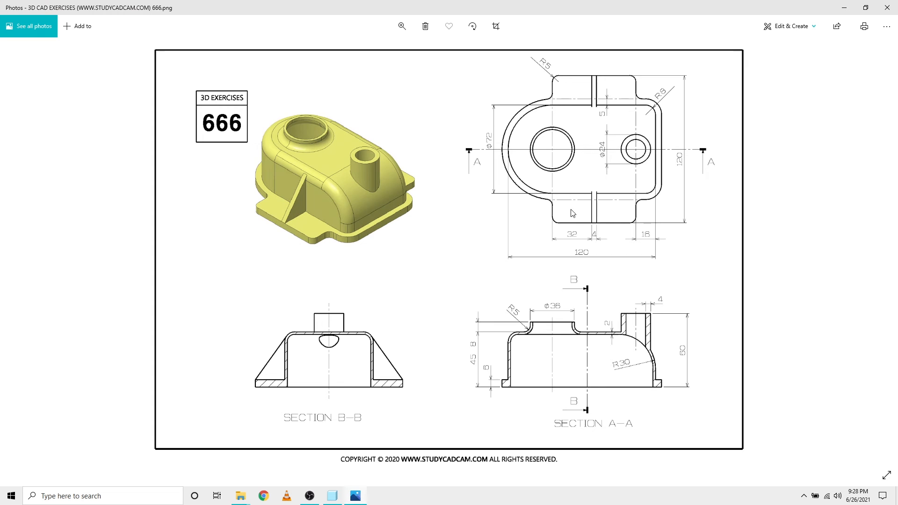
pyautogui.hotkey('alt', 'Tab')
pyautogui.hotkey('ctrl', 'd')
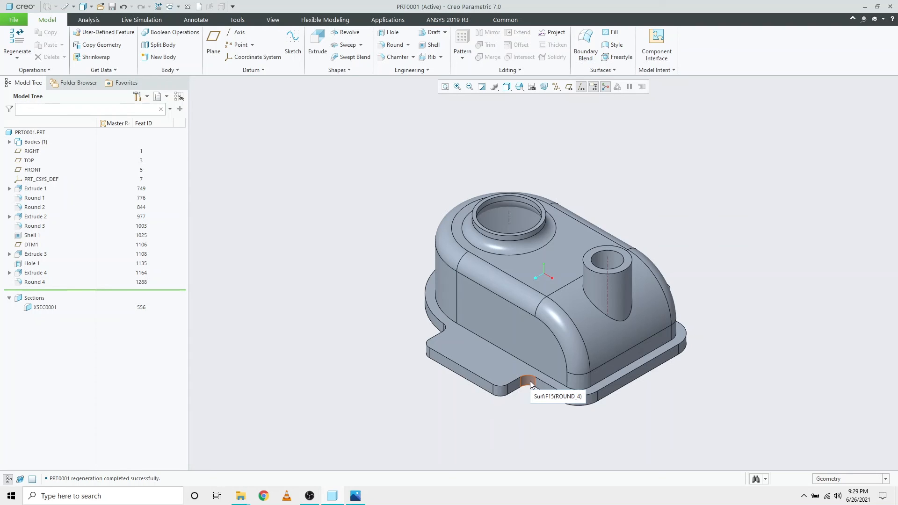
pyautogui.click(491, 359)
pyautogui.click(508, 329)
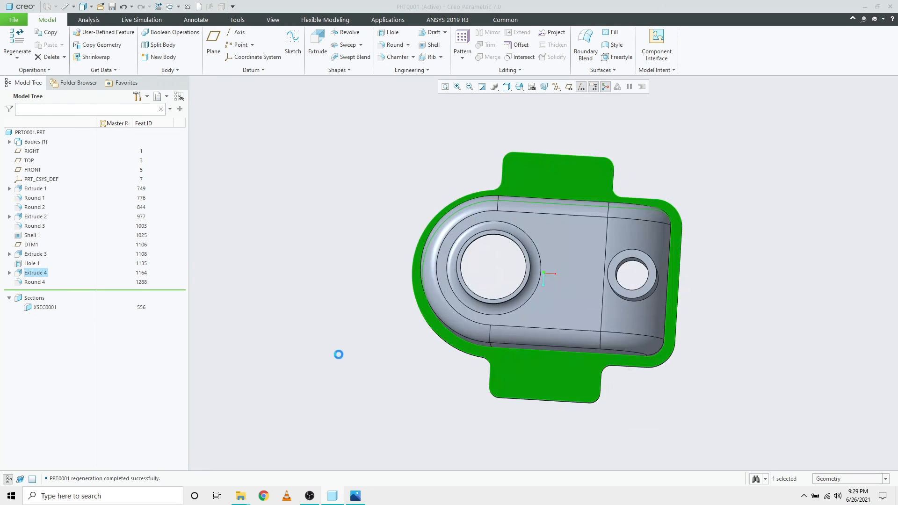
pyautogui.hotkey('ctrl', 'd')
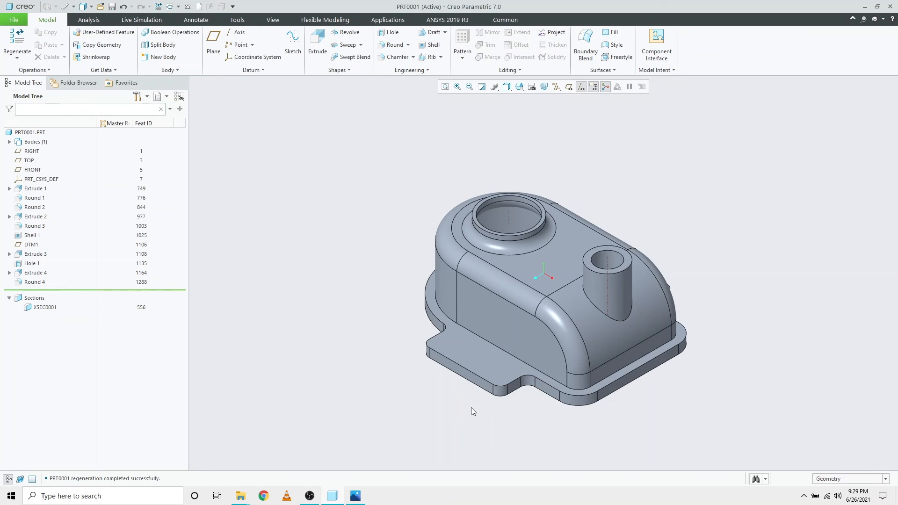
pyautogui.moveTo(569, 446); pyautogui.dragTo(488, 383, button='middle')
pyautogui.hotkey('alt', 'Tab')
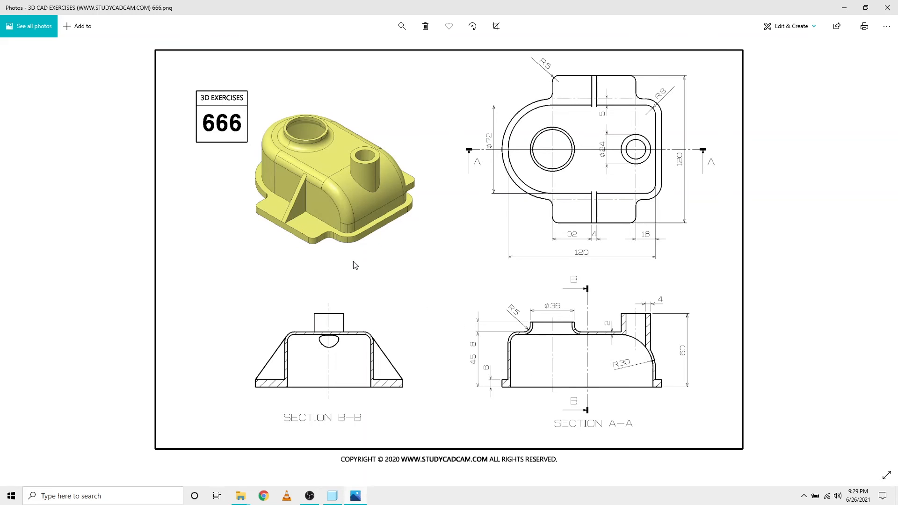
pyautogui.hotkey('alt', 'Tab')
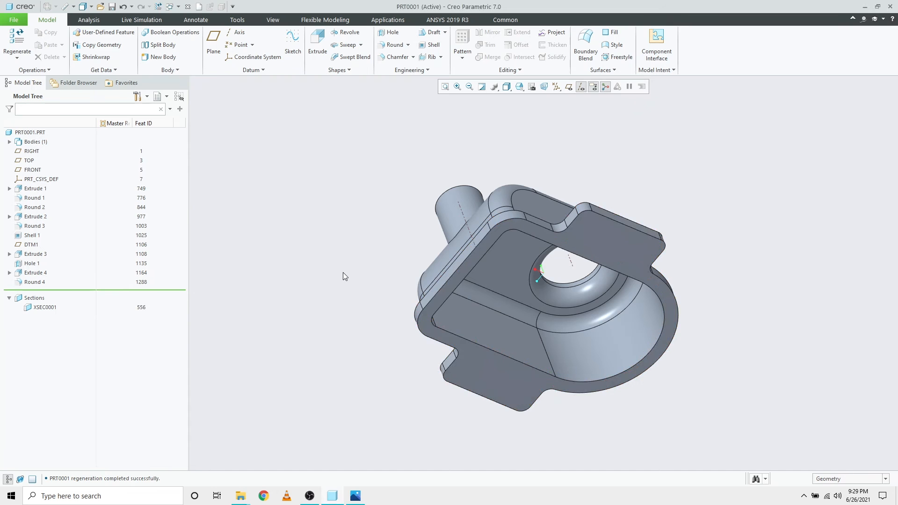
pyautogui.hotkey('ctrl', 'd')
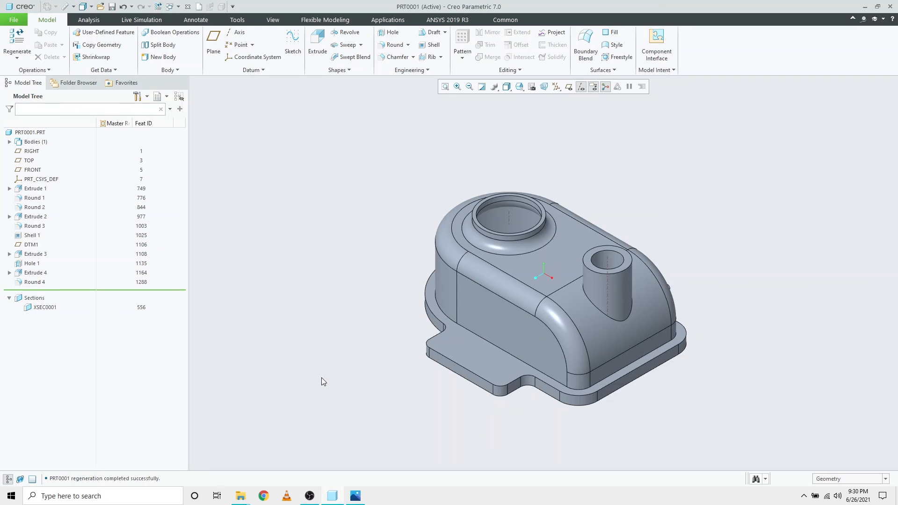
# Start a Profile Rib sketched on the RIGHT datum plane, view the sketch plane straight on, and check the rib shape in the drawing
pyautogui.click(440, 57)
pyautogui.click(444, 79)
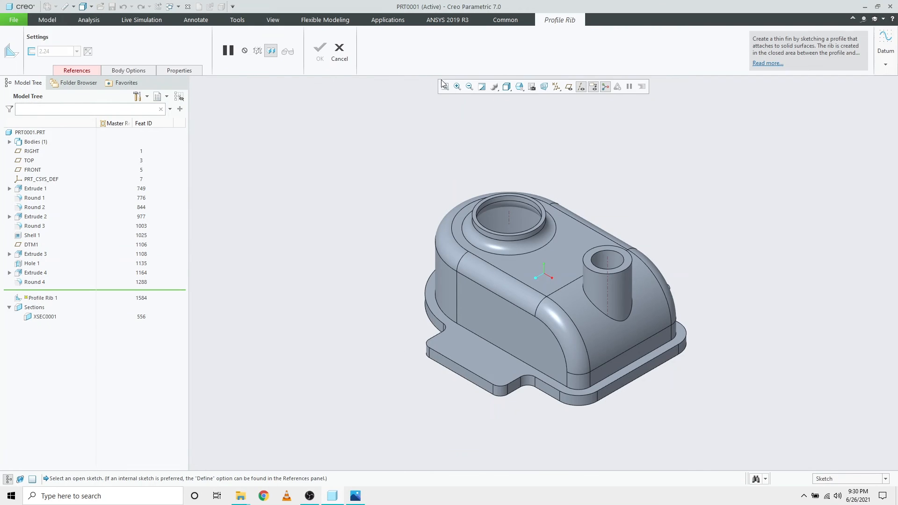
pyautogui.click(569, 87)
pyautogui.click(569, 203)
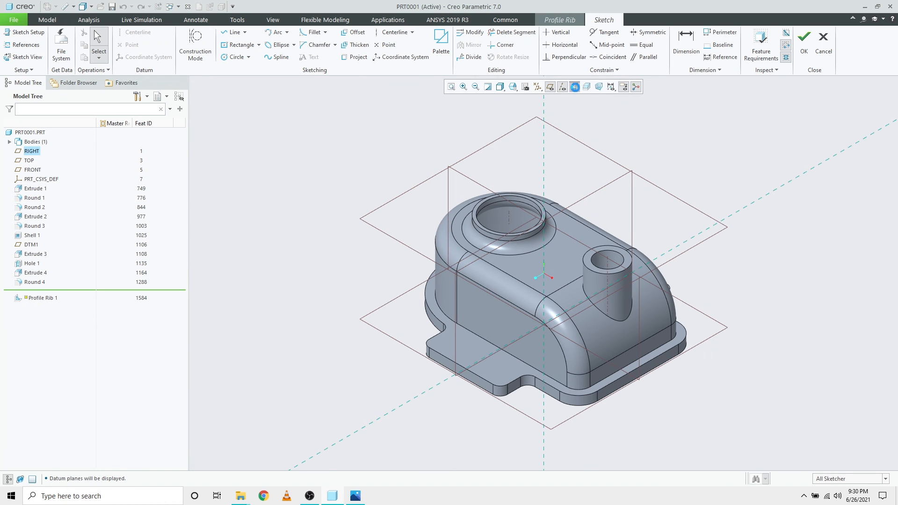
pyautogui.click(575, 88)
pyautogui.hotkey('alt', 'Tab')
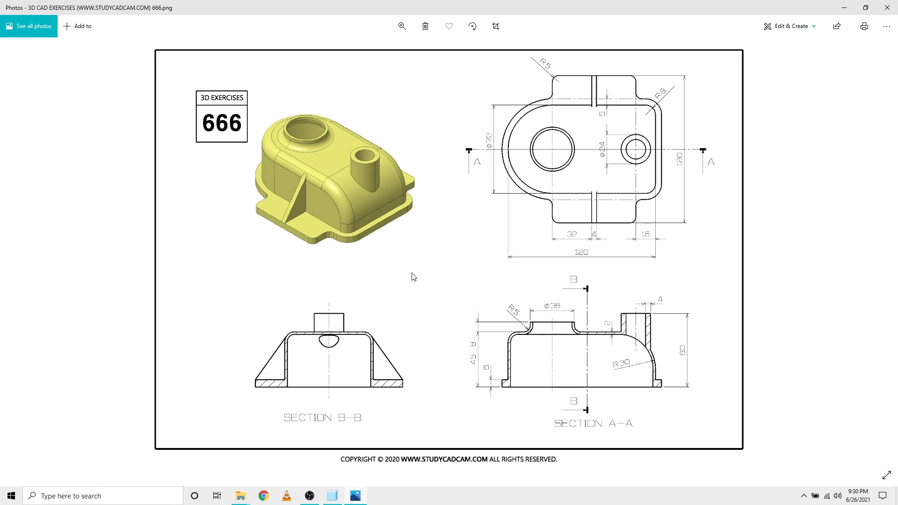
pyautogui.hotkey('alt', 'Tab')
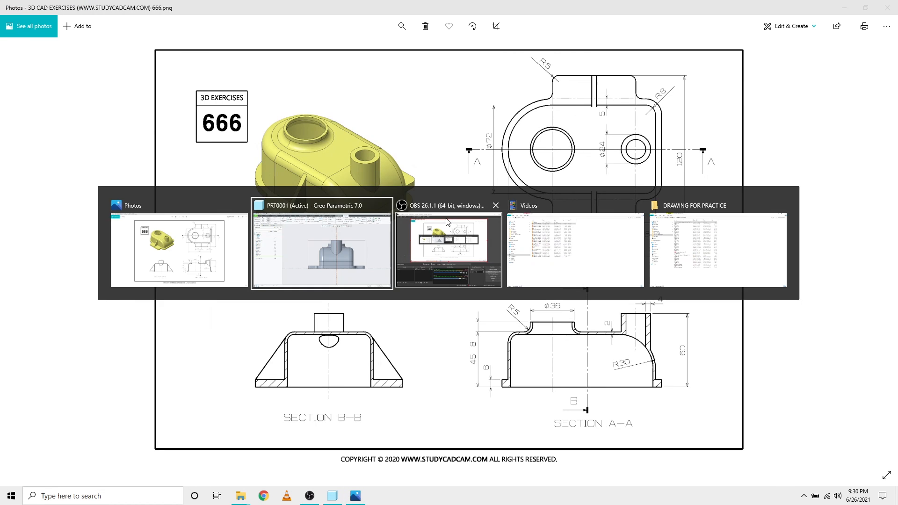
pyautogui.click(353, 252)
# Sketch a sloped line from the start of the housing's upper corner round to the tab's outer top corner, and finish the sketch
pyautogui.click(234, 32)
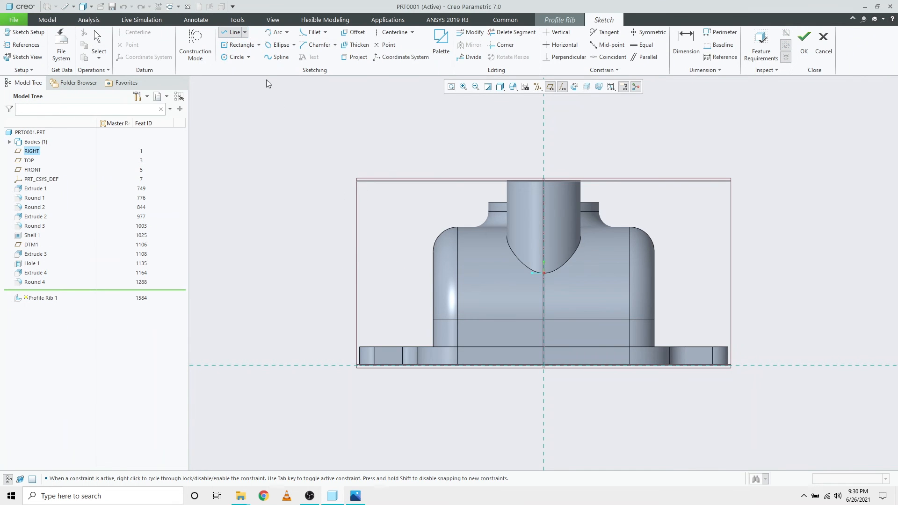
pyautogui.click(432, 252)
pyautogui.click(360, 346)
pyautogui.middleClick(372, 325)
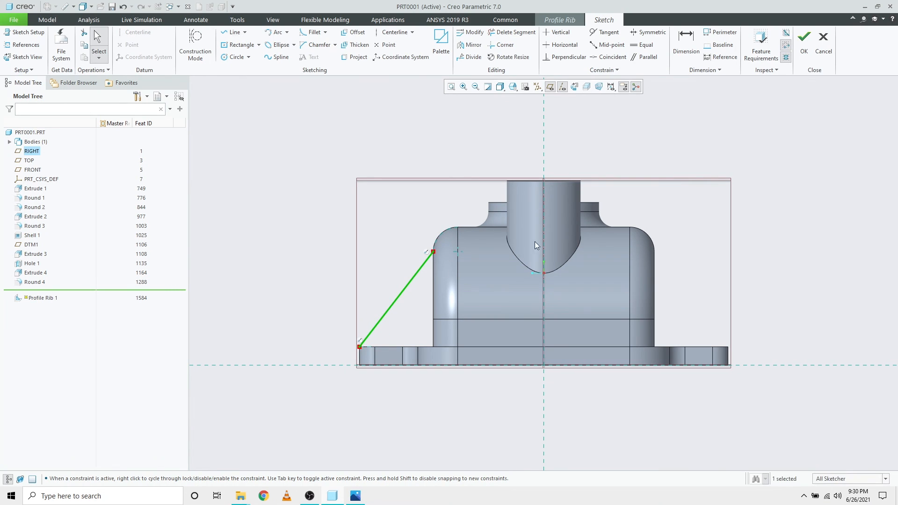
pyautogui.click(804, 42)
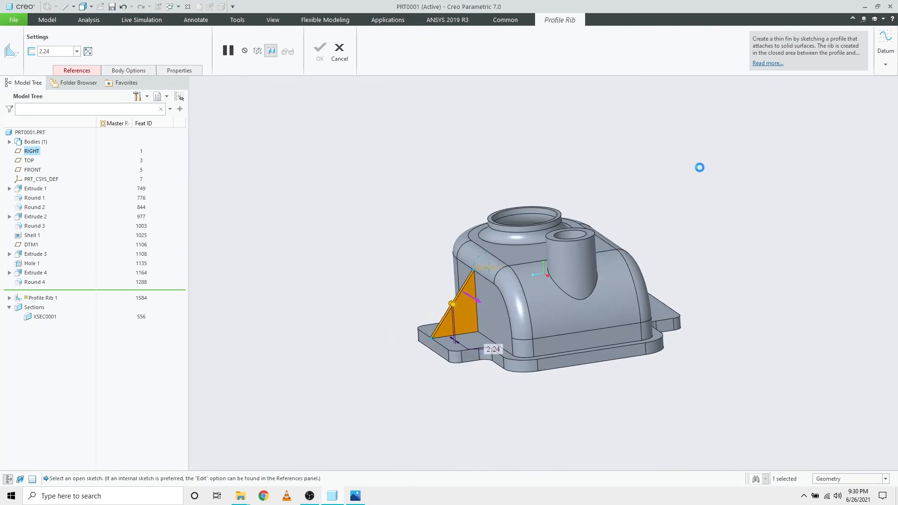
# Set the rib thickness to 4 and complete the profile rib
pyautogui.doubleClick(58, 52)
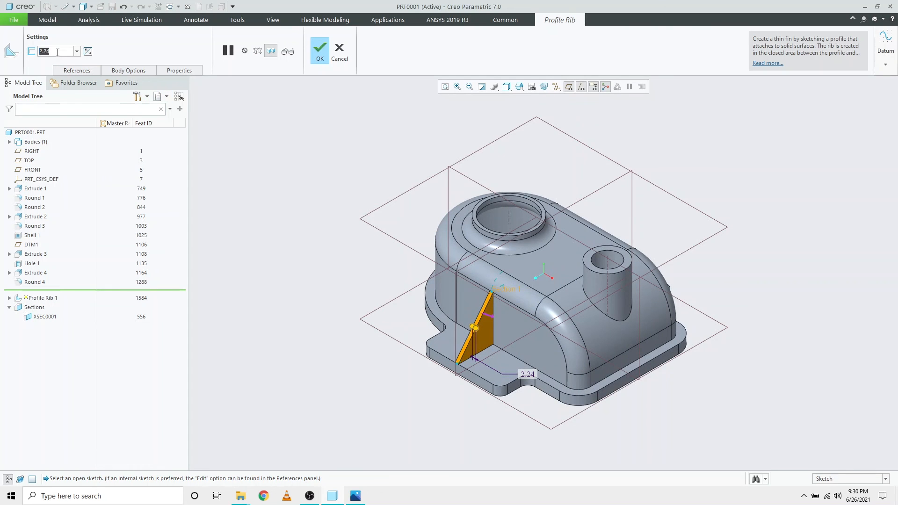
pyautogui.write('4')
pyautogui.press('Return')
pyautogui.middleClick(352, 311)
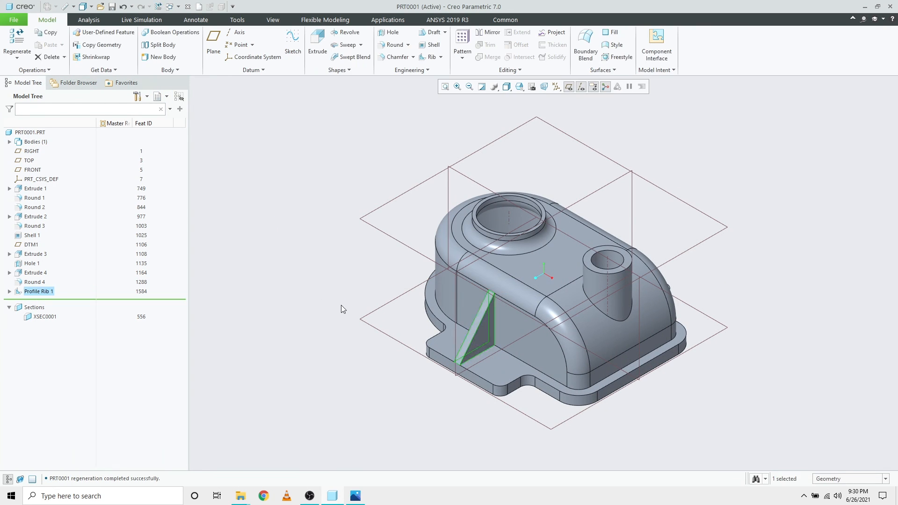
# Mirror the profile rib about the lengthwise vertical datum plane onto the opposite tab, and hide the datum planes
pyautogui.click(39, 291)
pyautogui.click(51, 252)
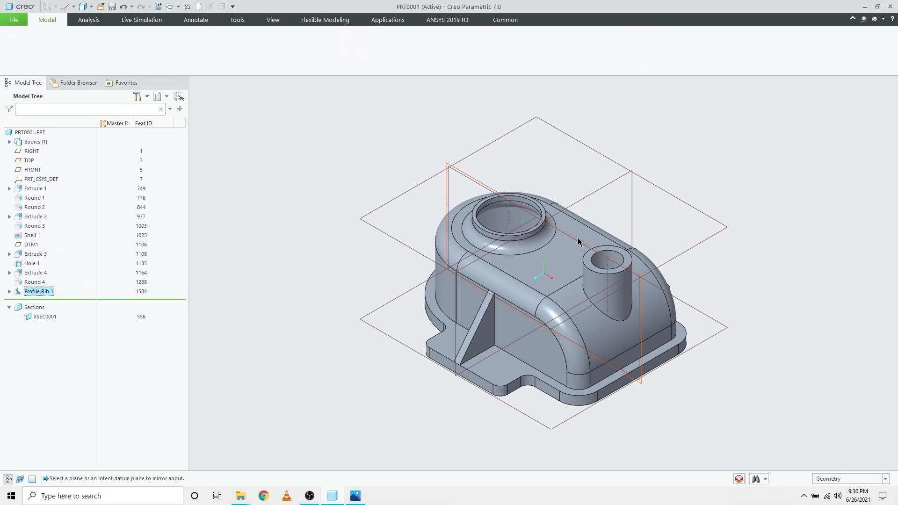
pyautogui.click(573, 237)
pyautogui.middleClick(771, 336)
pyautogui.moveTo(753, 336); pyautogui.dragTo(560, 345, button='middle')
pyautogui.hotkey('ctrl', 'd')
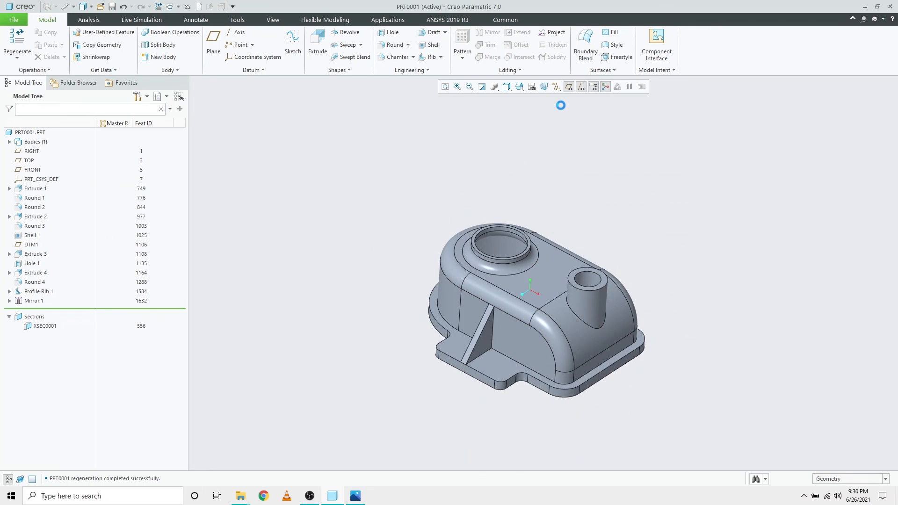
pyautogui.click(568, 87)
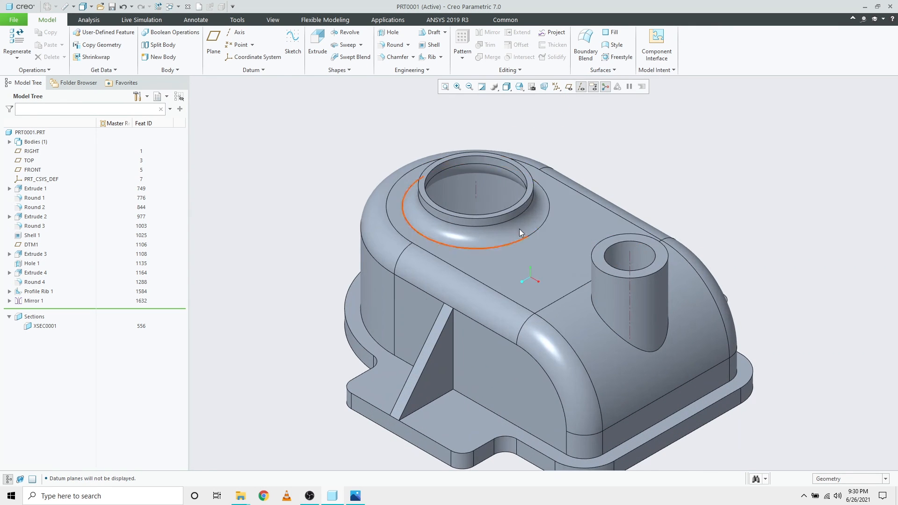
# Inspect the completed housing with both ribs from several angles and compare it with the exercise drawing
pyautogui.moveTo(573, 248); pyautogui.dragTo(582, 276, button='middle')
pyautogui.hotkey('ctrl', 'd')
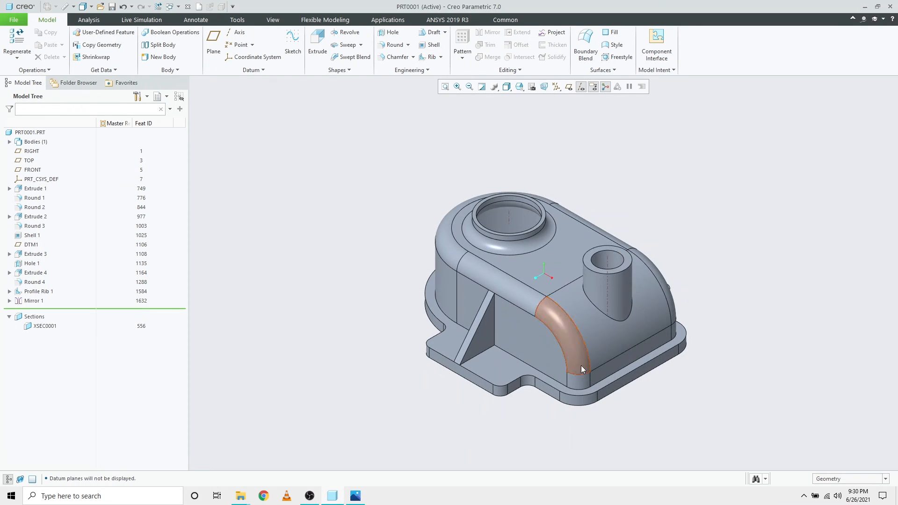
pyautogui.moveTo(582, 323); pyautogui.dragTo(567, 261, button='middle')
pyautogui.hotkey('ctrl', 'd')
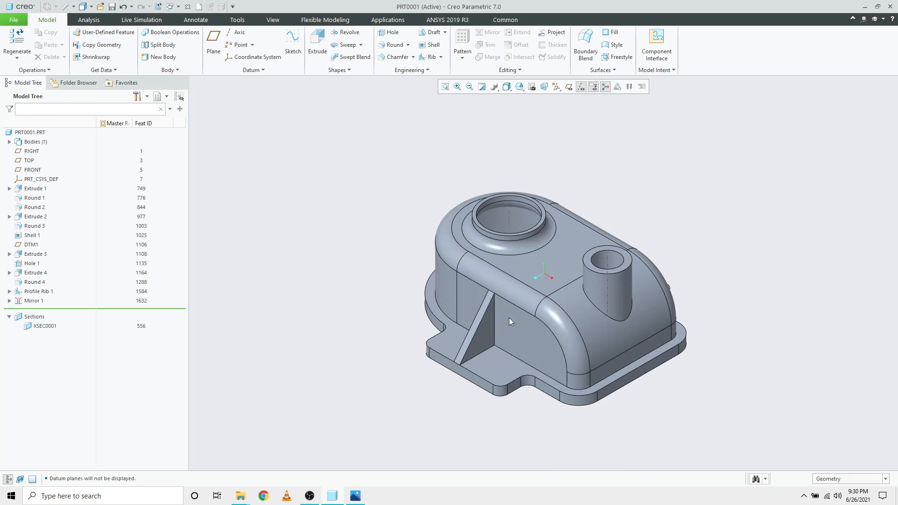
pyautogui.scroll(5, 484, 355)
pyautogui.scroll(-3, 484, 348)
pyautogui.moveTo(538, 287)
pyautogui.mouseDown(button='middle')
pyautogui.moveTo(477, 352)
pyautogui.moveTo(523, 337)
pyautogui.moveTo(517, 304)
pyautogui.moveTo(514, 337)
pyautogui.mouseUp(button='middle')
pyautogui.hotkey('alt', 'Tab')
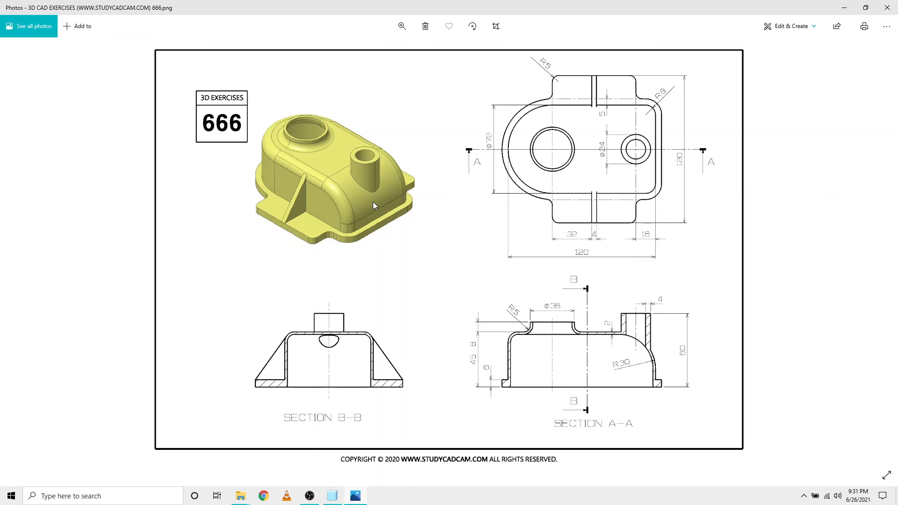
pyautogui.hotkey('alt', 'Tab')
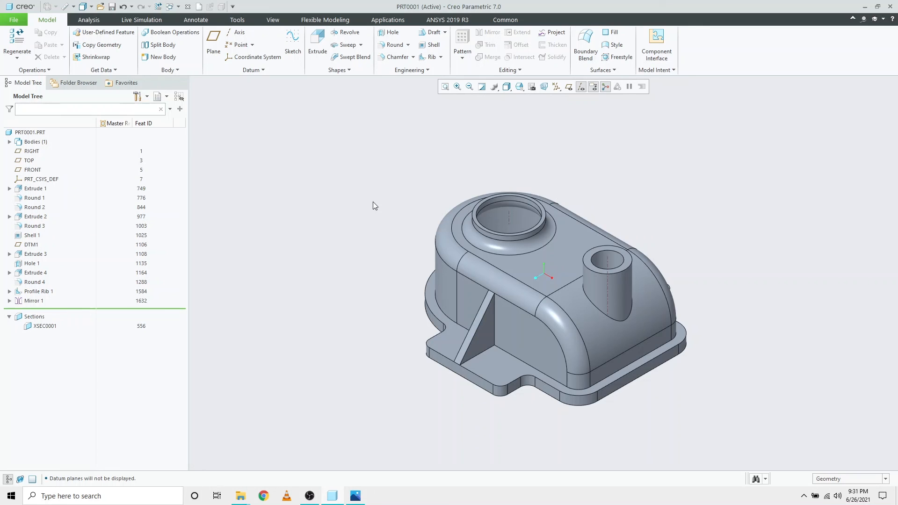
pyautogui.hotkey('alt', 'Tab')
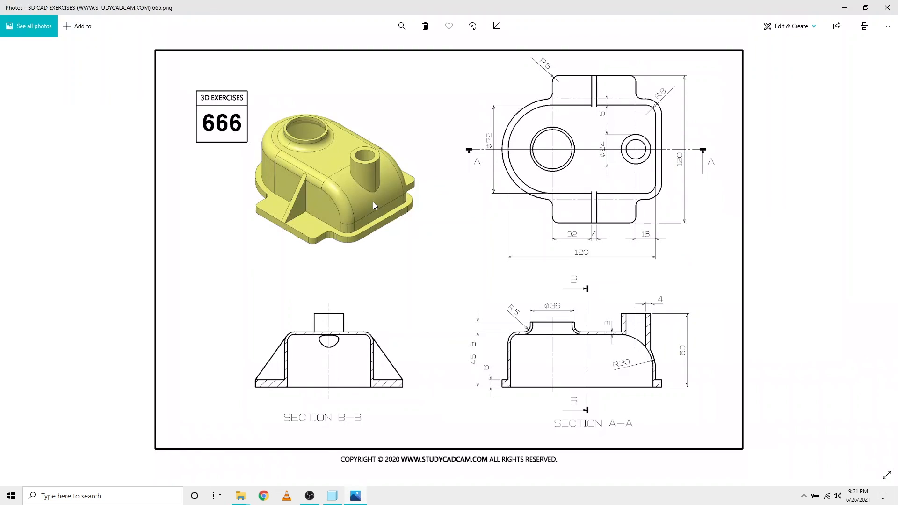